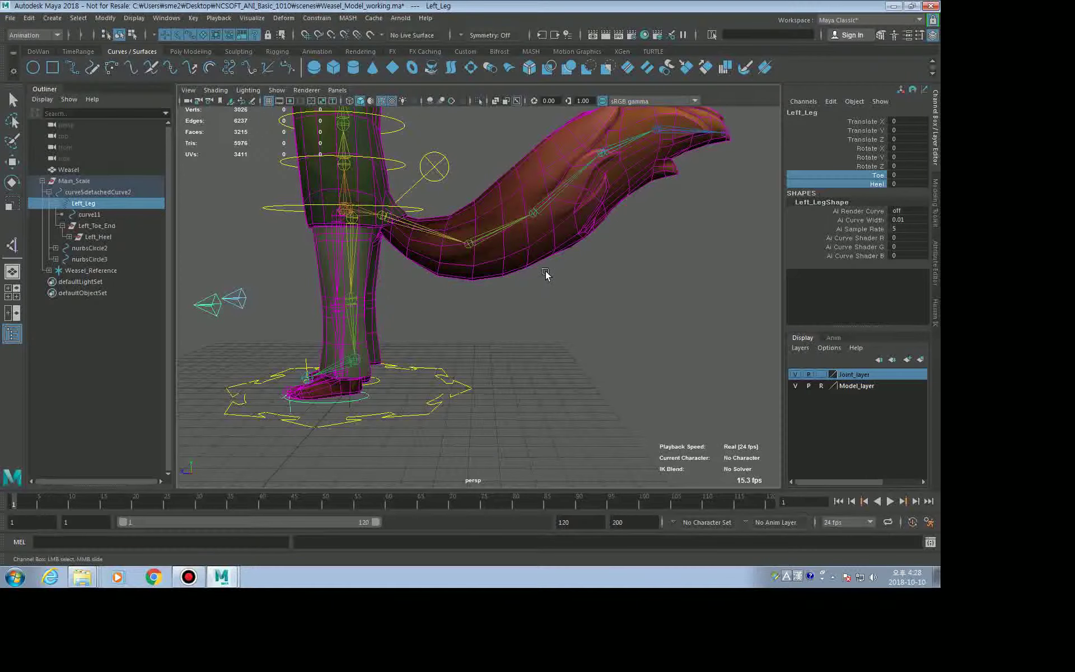
# - Test-bend the tail at joint Weasel_tail2, undo it, then clear the selection
pyautogui.keyDown('alt'); pyautogui.moveTo(534, 272); pyautogui.dragTo(515, 260); pyautogui.keyUp('alt')
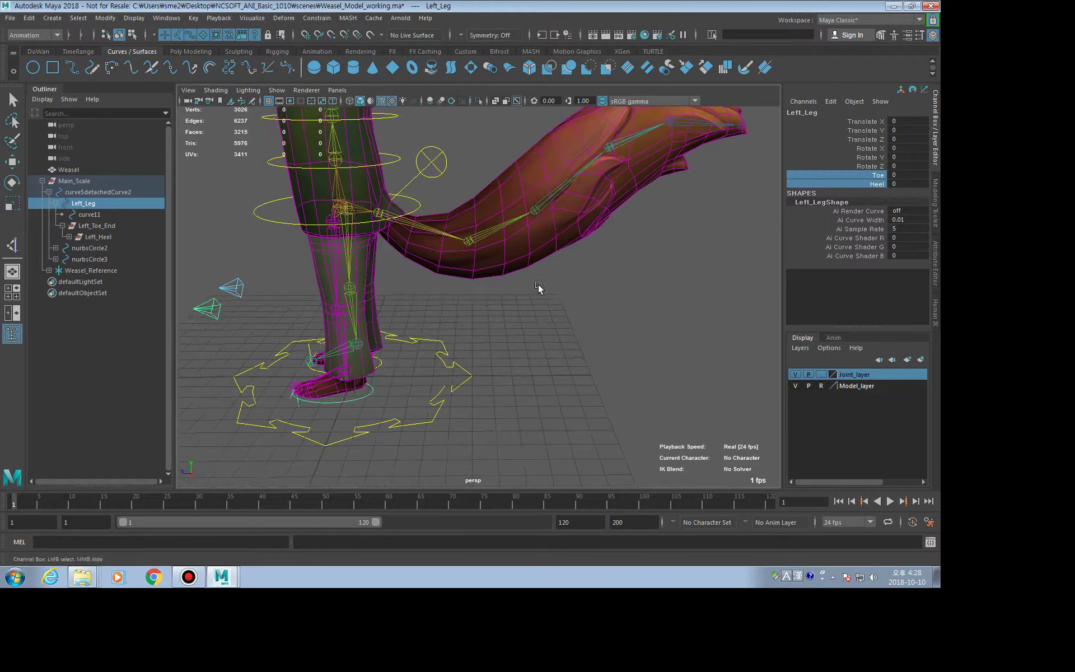
pyautogui.click(494, 241)
pyautogui.press('e')
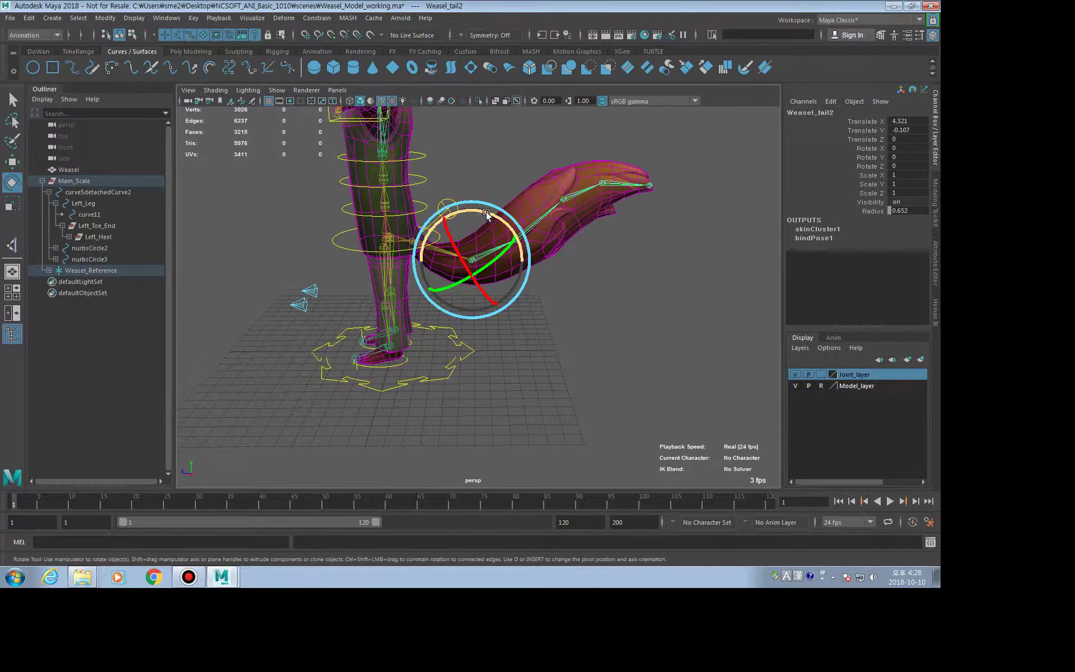
pyautogui.moveTo(488, 216)
pyautogui.mouseDown()
pyautogui.moveTo(559, 235)
pyautogui.moveTo(541, 198)
pyautogui.mouseUp()
pyautogui.hotkey('ctrl', 'z')
pyautogui.click(538, 221)
pyautogui.click(542, 321)
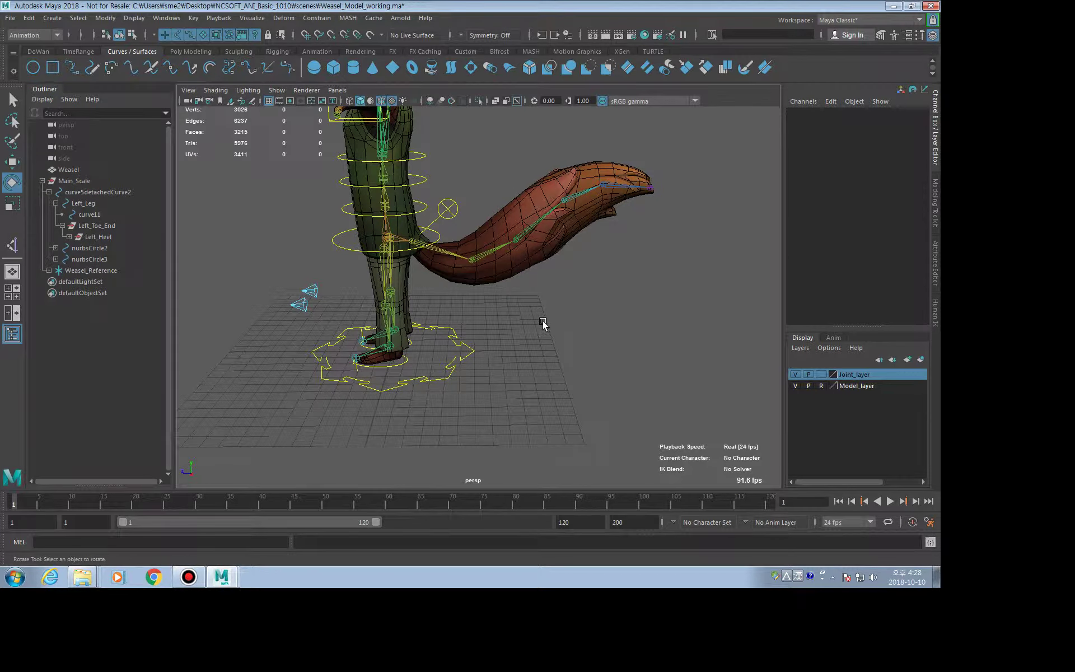
pyautogui.keyDown('alt'); pyautogui.moveTo(549, 317); pyautogui.dragTo(572, 336); pyautogui.keyUp('alt')
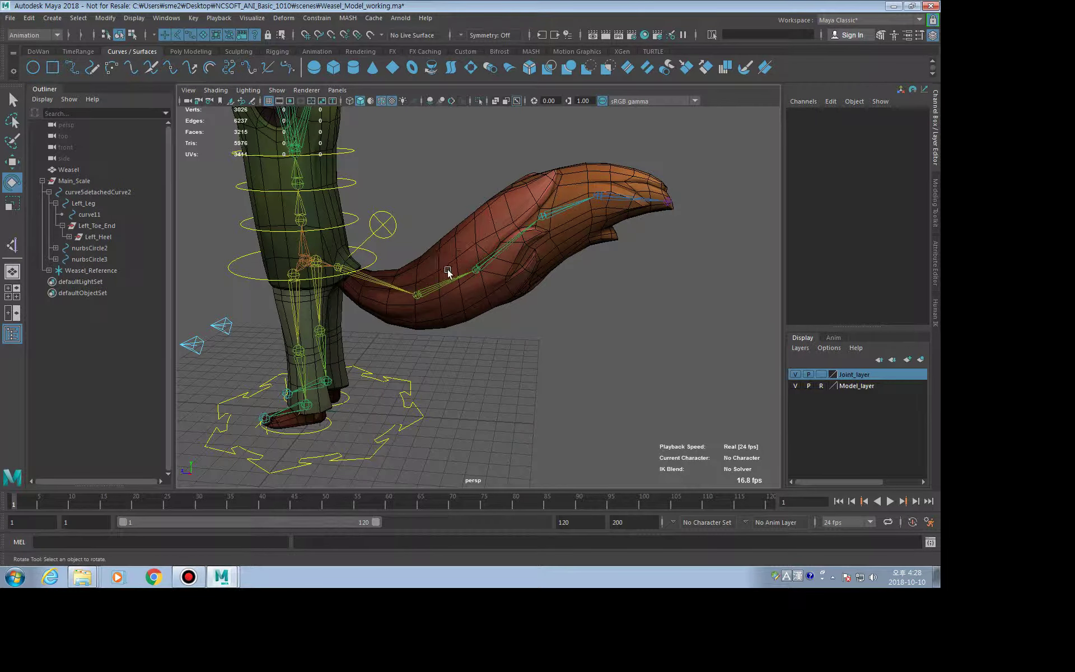
# - Switch the menu set from Animation to Rigging and open the Skeleton menu
pyautogui.click(50, 38)
pyautogui.click(21, 59)
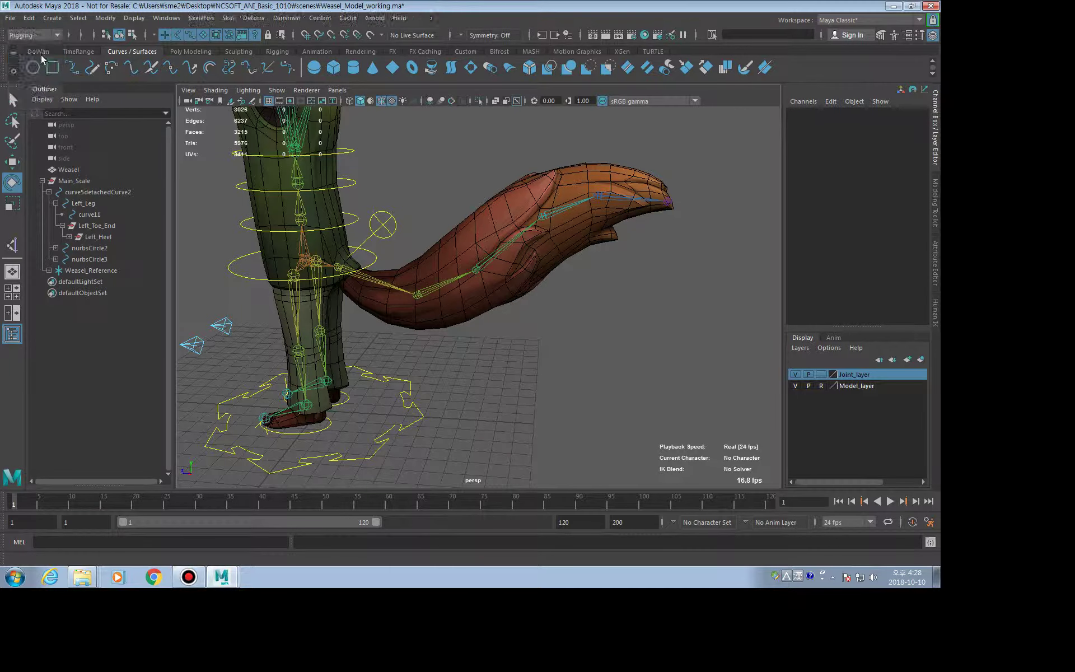
pyautogui.click(201, 18)
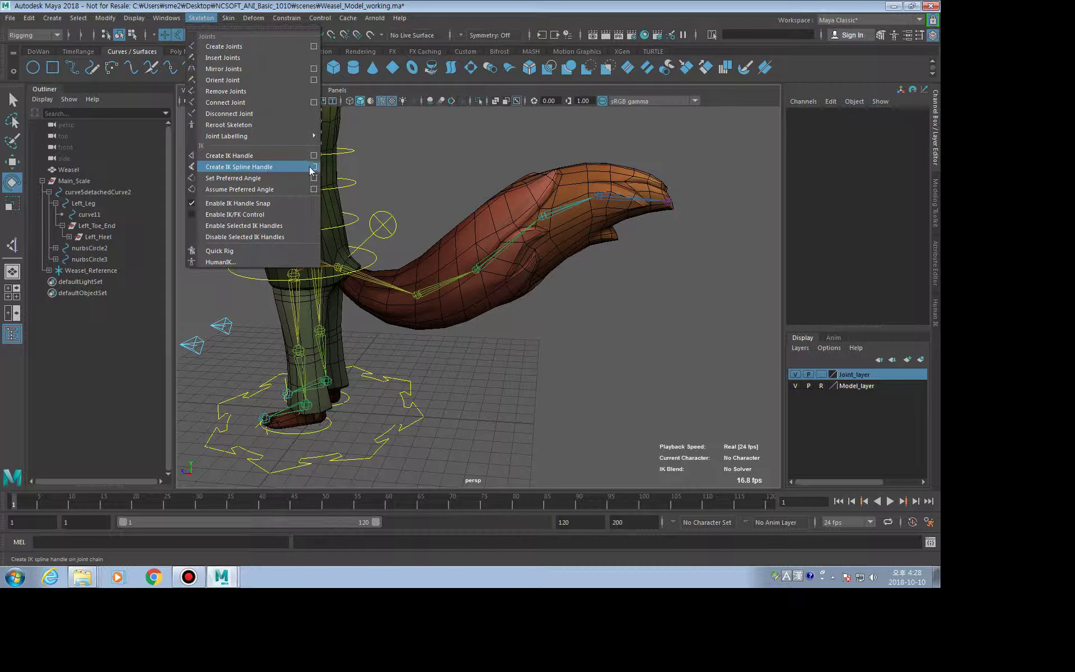
# - Create spline IK handle ikHandle7 with 1 span from Weasel_tail1 to the tail tip joint
pyautogui.click(313, 166)
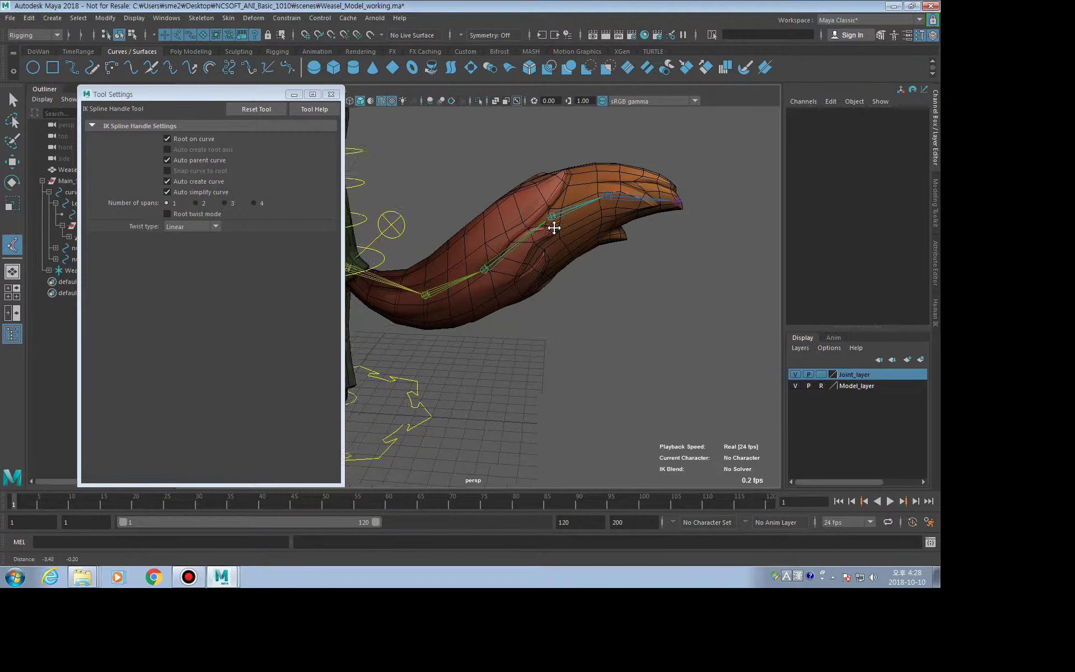
pyautogui.keyDown('alt'); pyautogui.moveTo(552, 228); pyautogui.dragTo(581, 300, button='middle'); pyautogui.keyUp('alt')
pyautogui.keyDown('alt'); pyautogui.moveTo(580, 300); pyautogui.dragTo(613, 306, button='right'); pyautogui.keyUp('alt')
pyautogui.moveTo(613, 306)
pyautogui.keyDown('alt'); pyautogui.mouseDown()
pyautogui.moveTo(629, 300)
pyautogui.moveTo(595, 305)
pyautogui.mouseUp(); pyautogui.keyUp('alt')
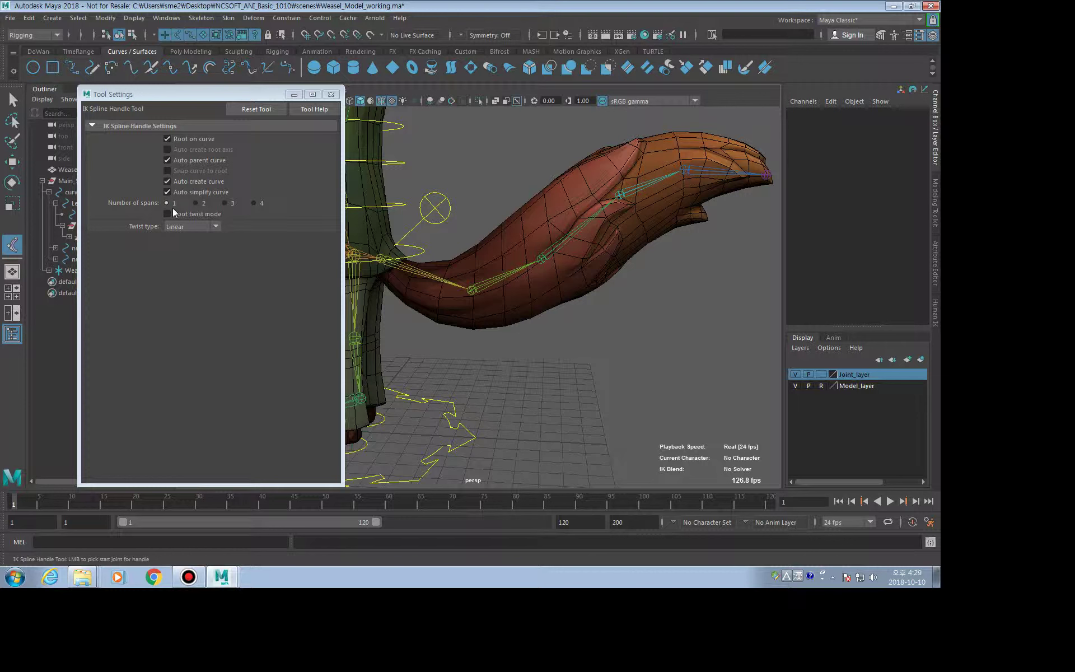
pyautogui.click(381, 258)
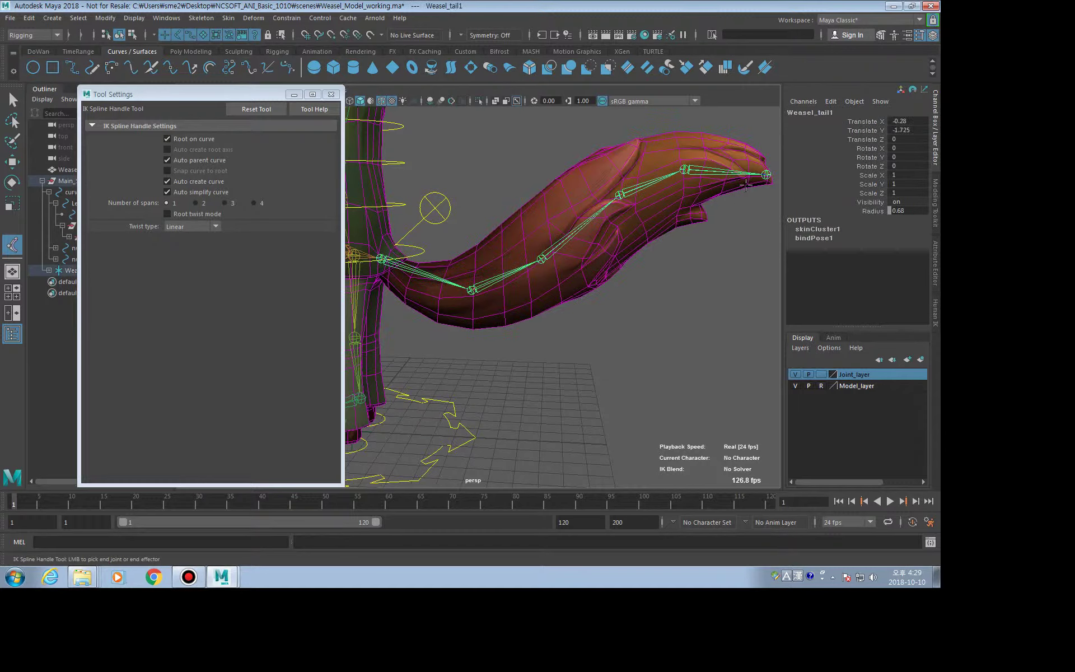
pyautogui.click(766, 175)
pyautogui.press('e')
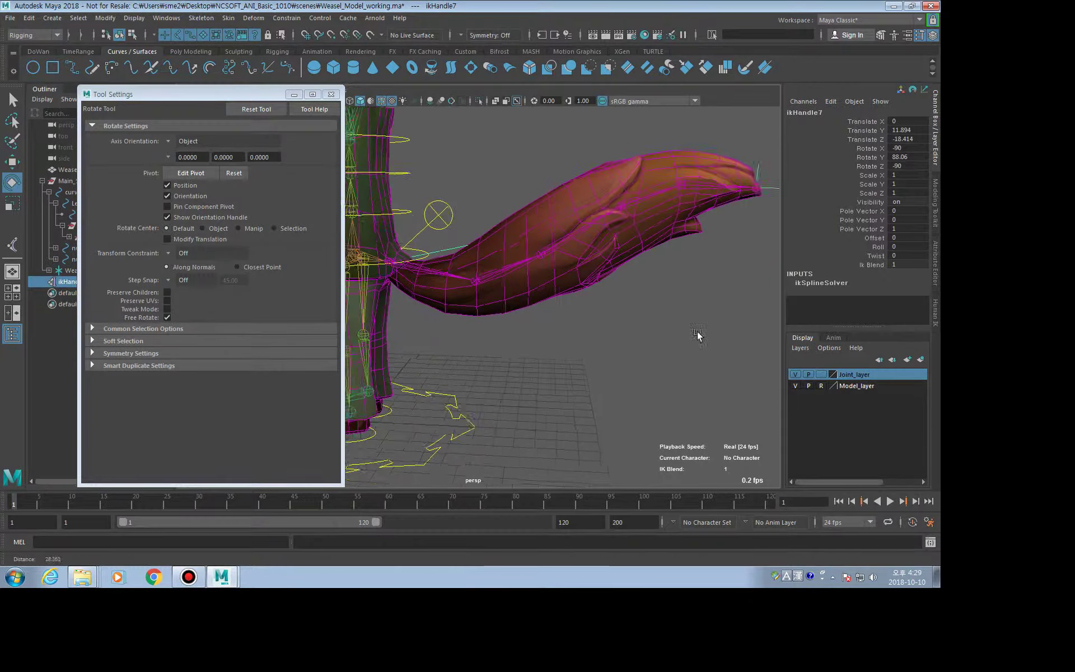
# - Toggle Joint_layer visibility and cycle Model_layer's display mode in the Layer Editor
pyautogui.click(794, 375)
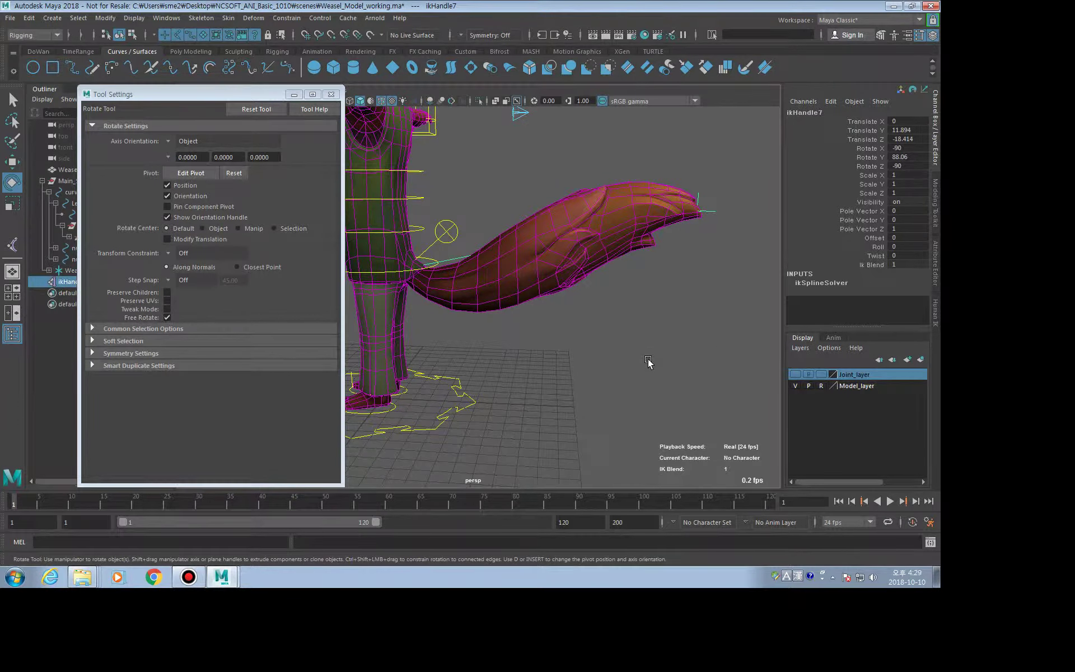
pyautogui.click(821, 385)
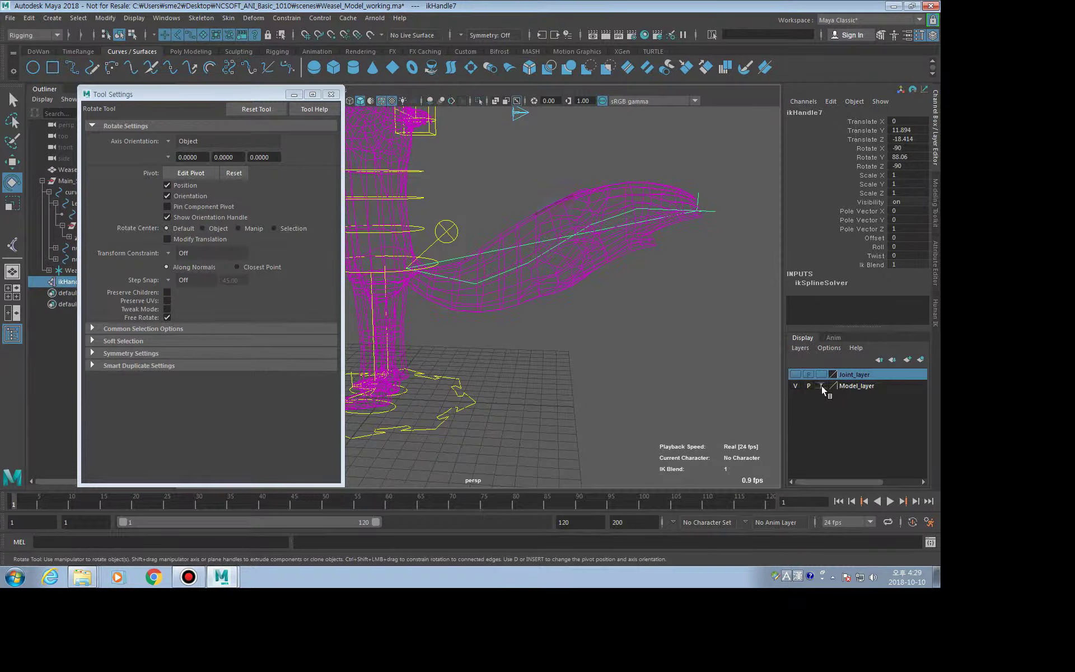
pyautogui.click(597, 348)
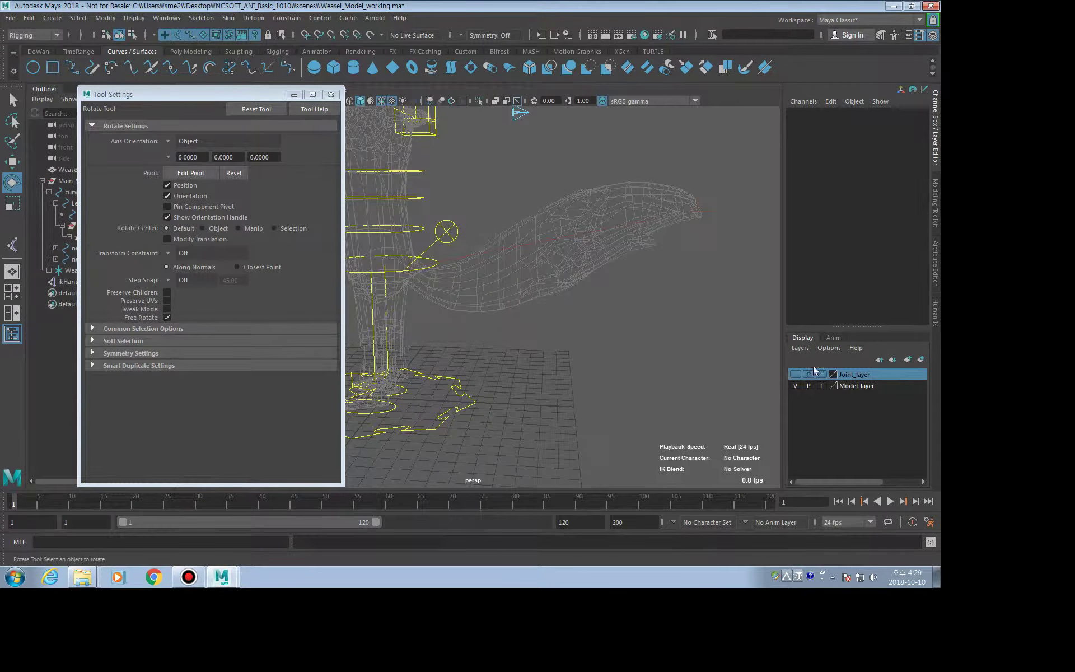
pyautogui.click(822, 386)
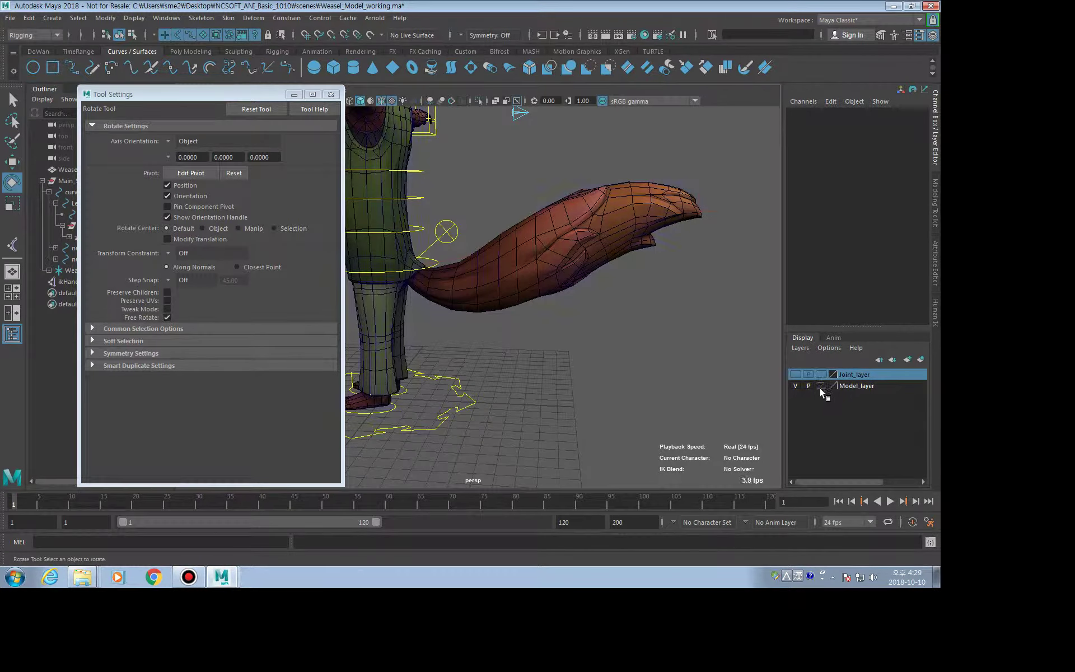
pyautogui.click(796, 374)
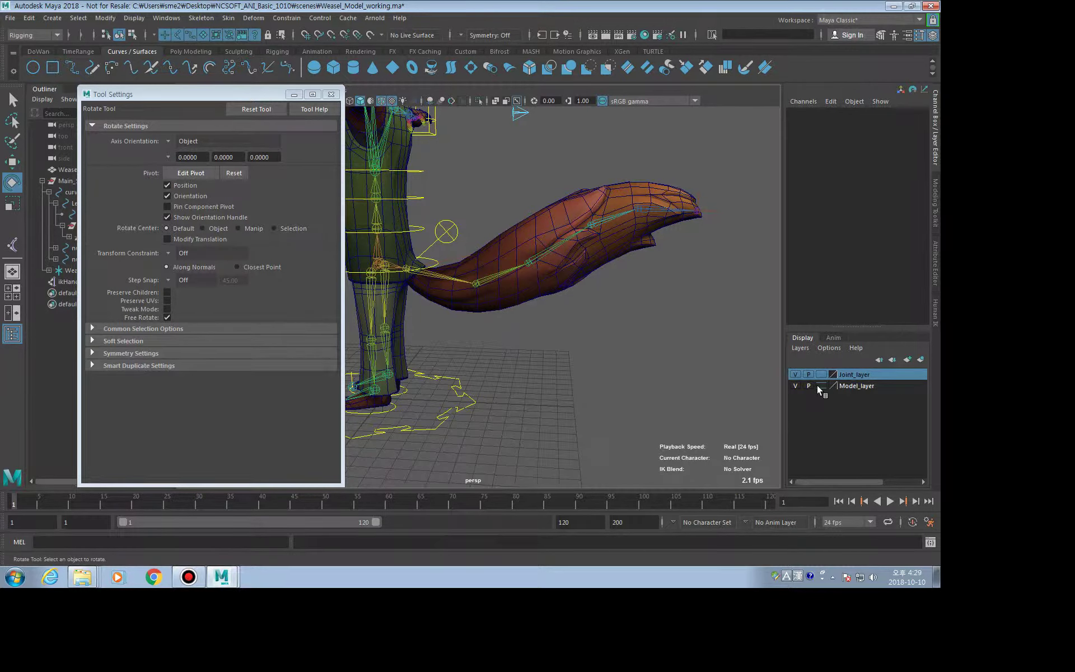
# - Hide joints in the viewport and set Model_layer to a grey template
pyautogui.moveTo(196, 95); pyautogui.dragTo(193, 172)
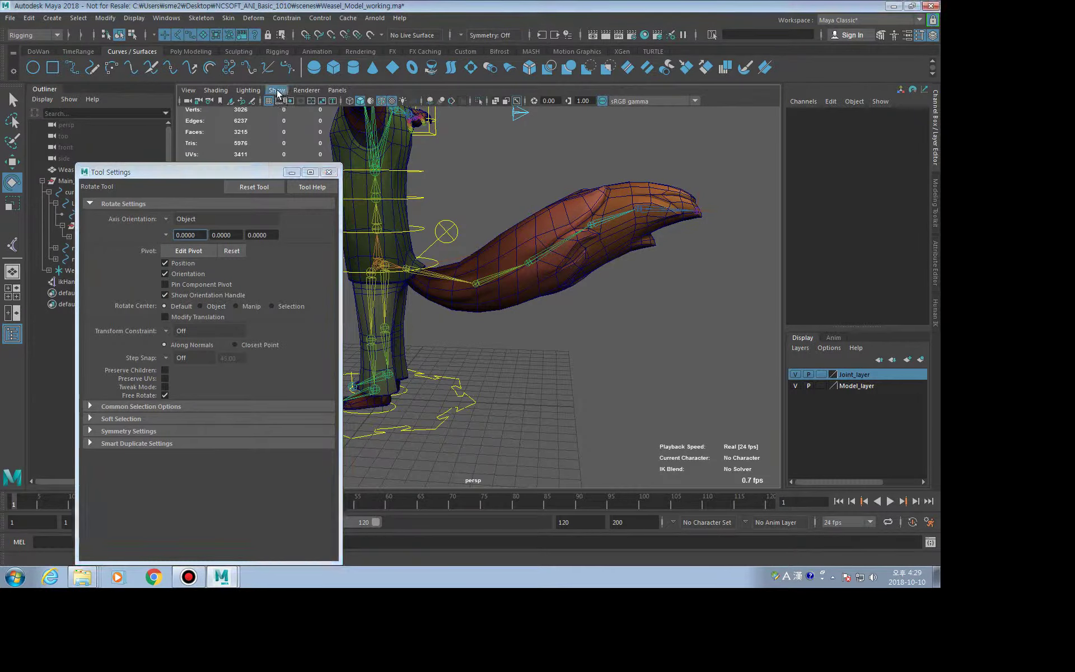
pyautogui.click(277, 90)
pyautogui.click(313, 259)
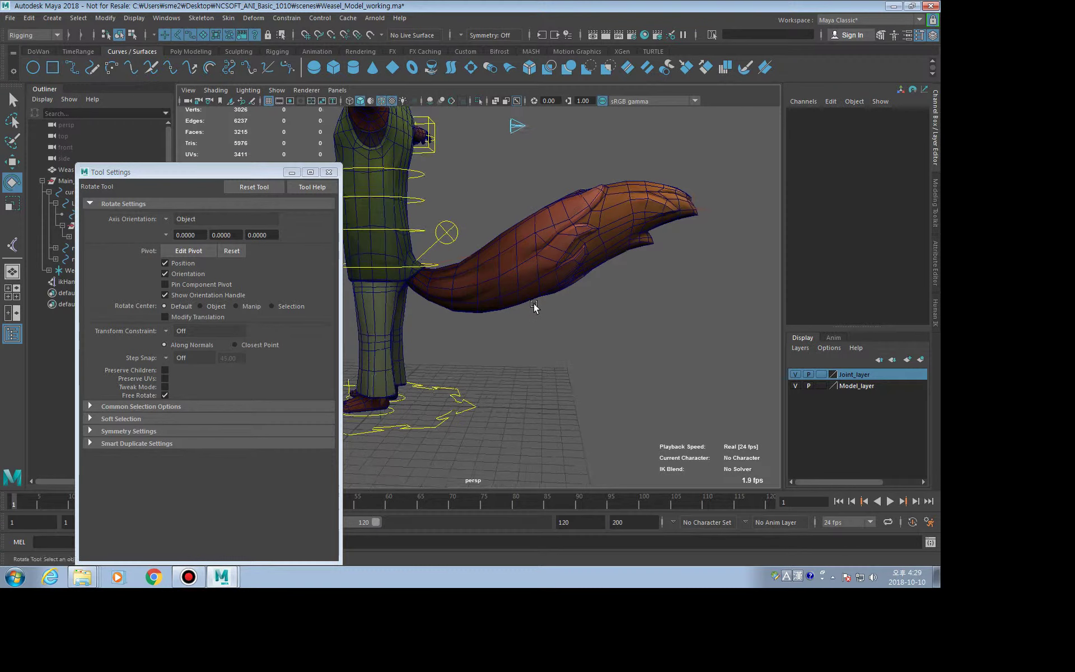
pyautogui.keyDown('alt'); pyautogui.moveTo(534, 307); pyautogui.dragTo(557, 304); pyautogui.keyUp('alt')
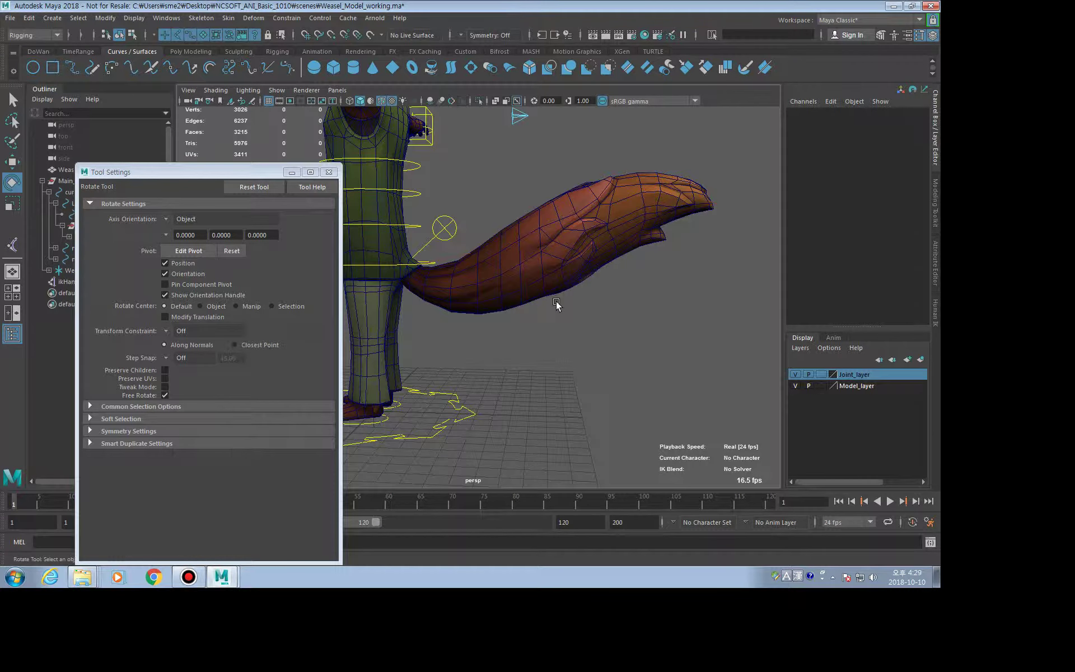
pyautogui.click(821, 386)
# - Select a control vertex of curve15 for moving, then return to the IK Spline Handle Tool
pyautogui.click(486, 301)
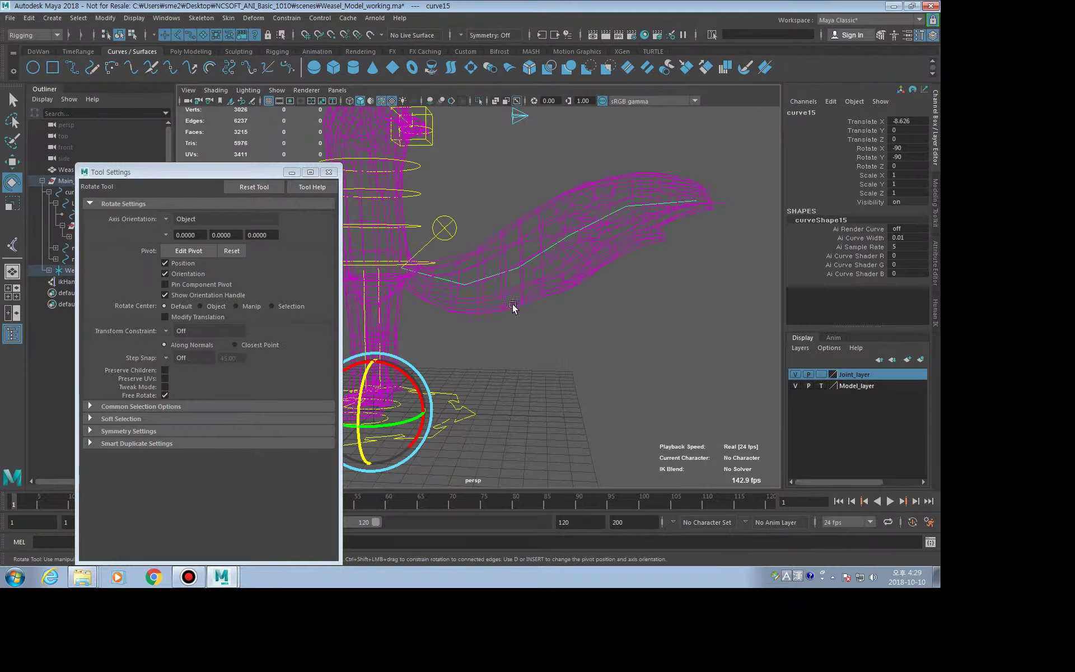
pyautogui.keyDown('alt'); pyautogui.moveTo(513, 307); pyautogui.dragTo(470, 308); pyautogui.keyUp('alt')
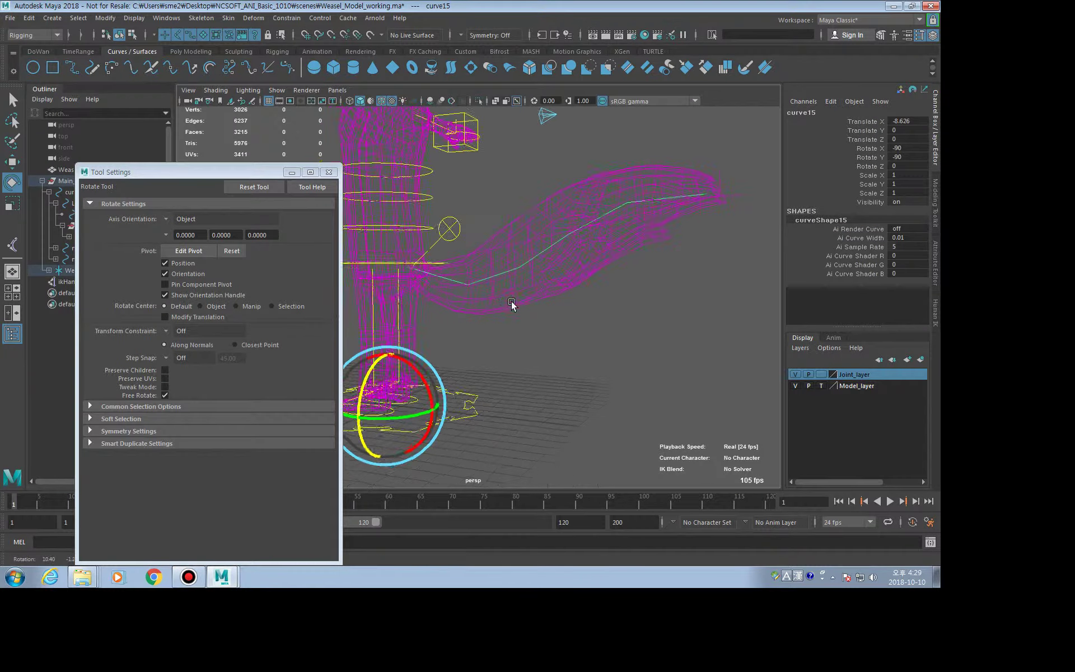
pyautogui.click(129, 35)
pyautogui.moveTo(523, 143)
pyautogui.keyDown('alt'); pyautogui.mouseDown()
pyautogui.moveTo(506, 142)
pyautogui.moveTo(529, 144)
pyautogui.moveTo(578, 212)
pyautogui.moveTo(593, 307)
pyautogui.moveTo(648, 174)
pyautogui.moveTo(589, 154)
pyautogui.moveTo(605, 228)
pyautogui.moveTo(569, 181)
pyautogui.mouseUp(); pyautogui.keyUp('alt')
pyautogui.press('w')
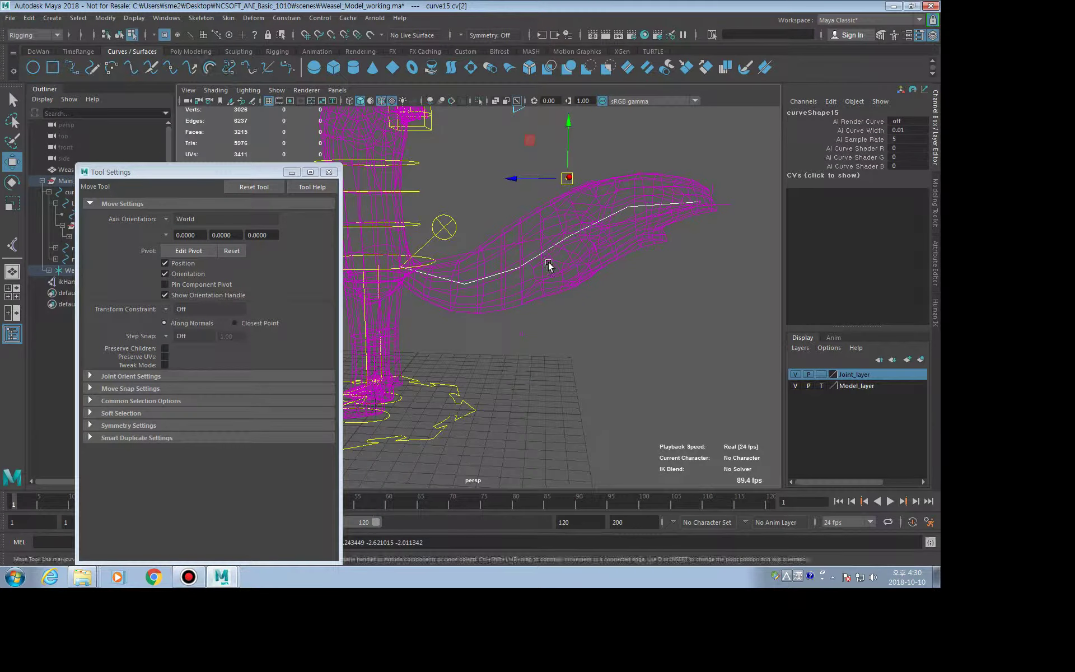
pyautogui.press('y')
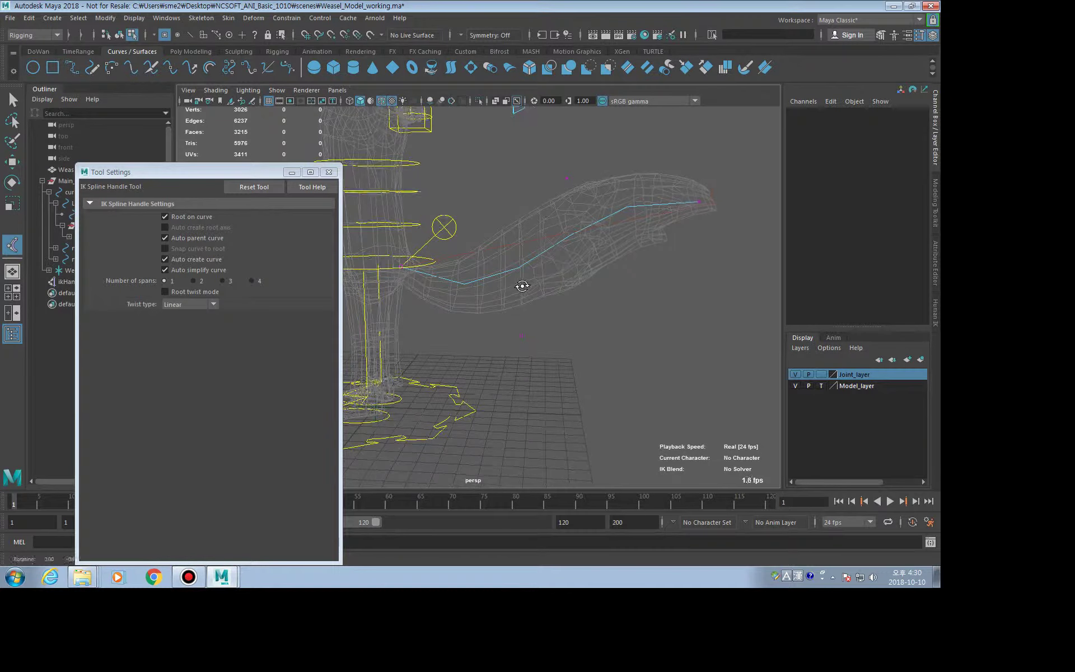
# - Set the IK spline Number of spans to 3 and pick curve15.cv[2] for moving
pyautogui.keyDown('alt'); pyautogui.moveTo(517, 283); pyautogui.dragTo(428, 277); pyautogui.keyUp('alt')
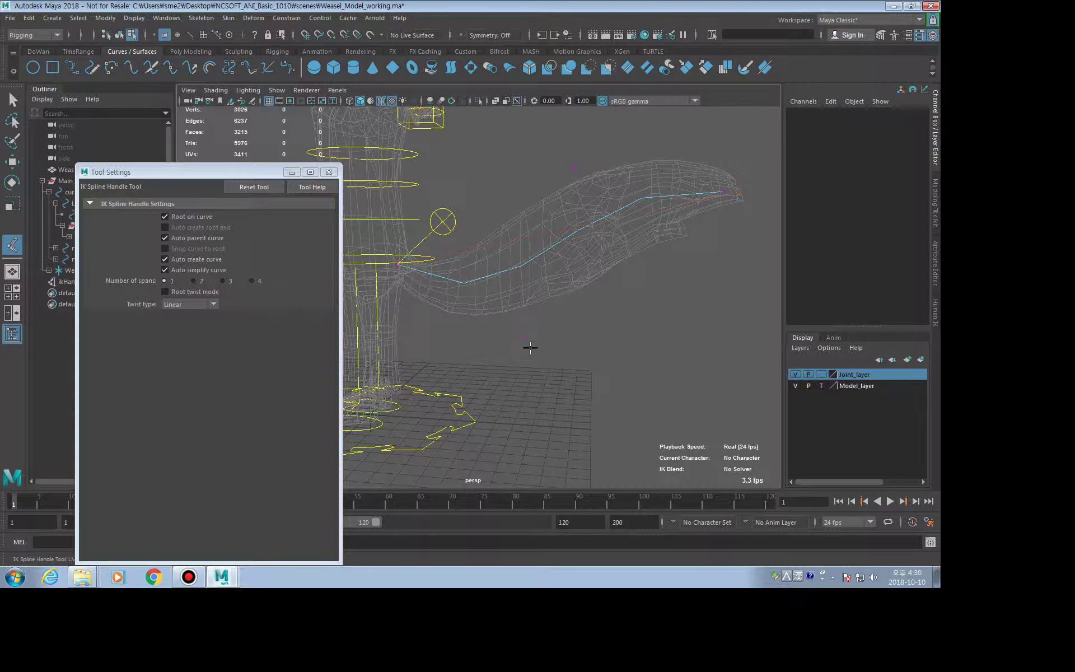
pyautogui.click(193, 280)
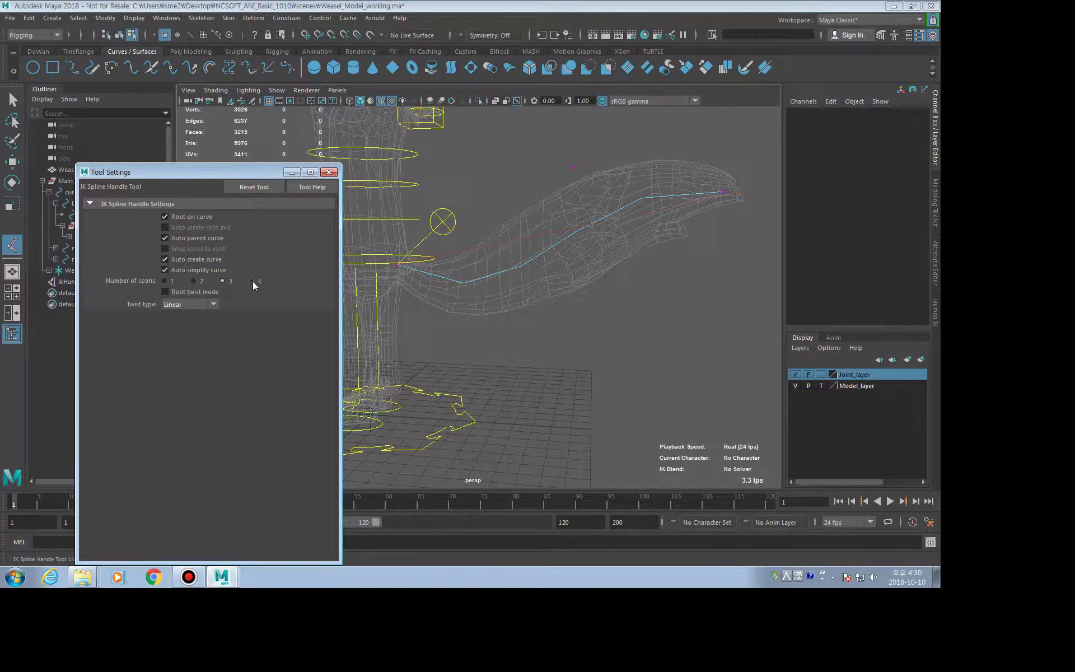
pyautogui.press('w')
pyautogui.click(575, 167)
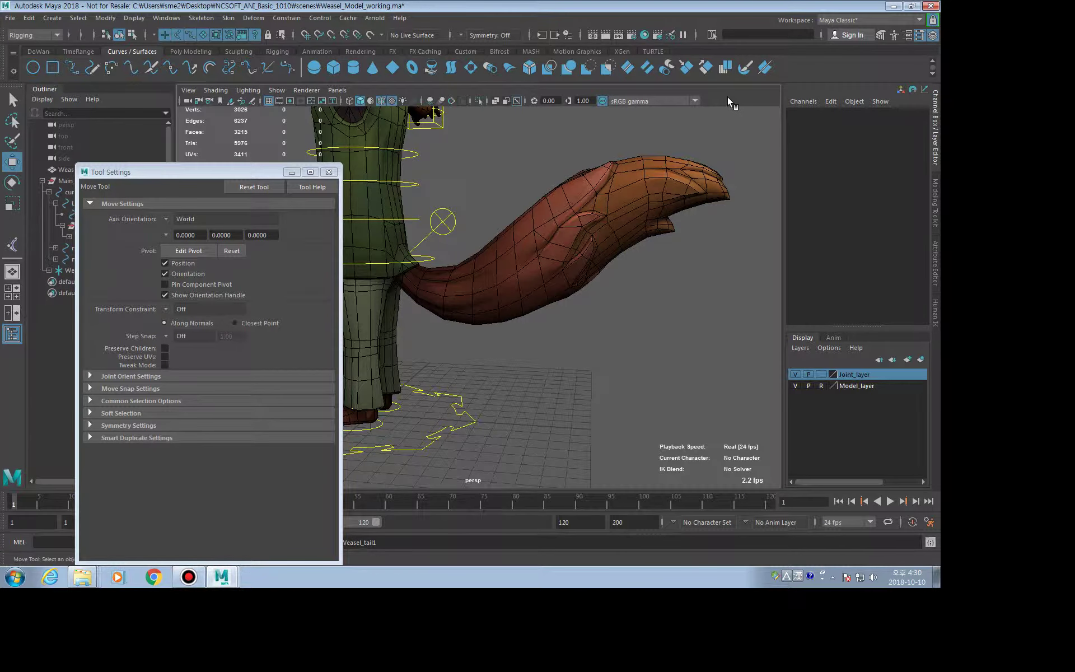
# - Show joints in the viewport again and set the IK spline curve to 3 spans
pyautogui.press('y')
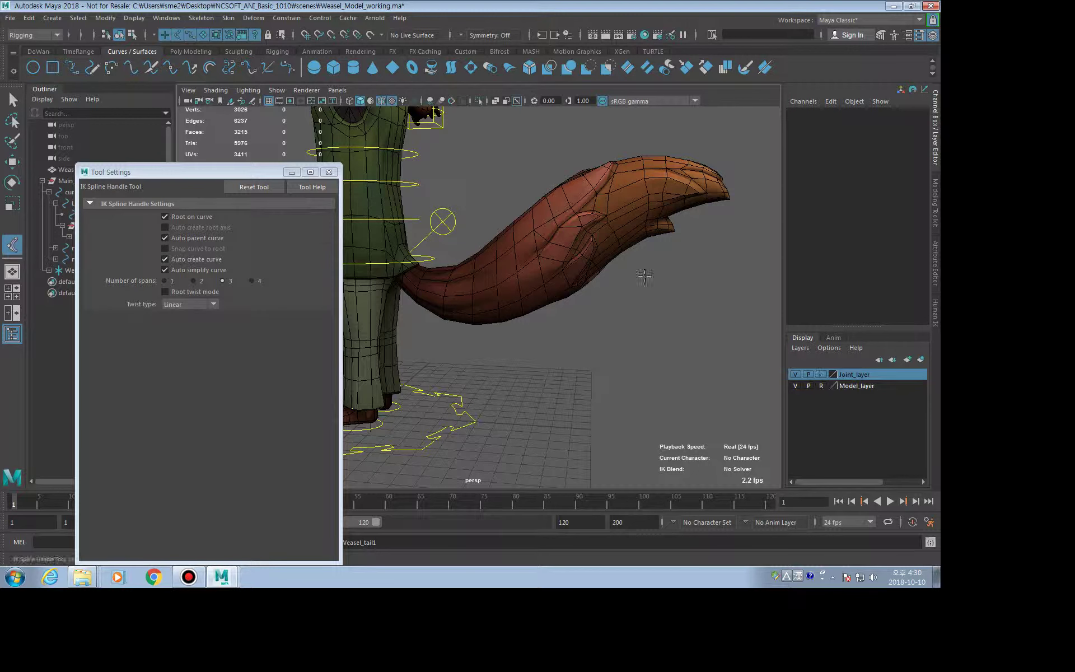
pyautogui.click(277, 89)
pyautogui.click(305, 118)
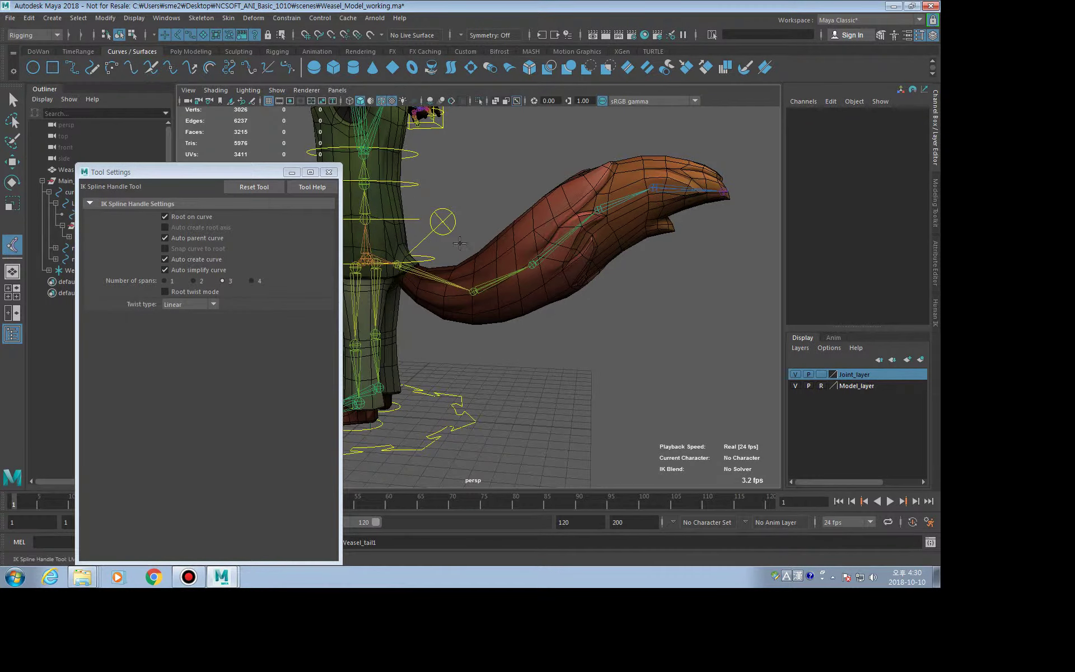
pyautogui.keyDown('alt'); pyautogui.moveTo(460, 243); pyautogui.dragTo(448, 238); pyautogui.keyUp('alt')
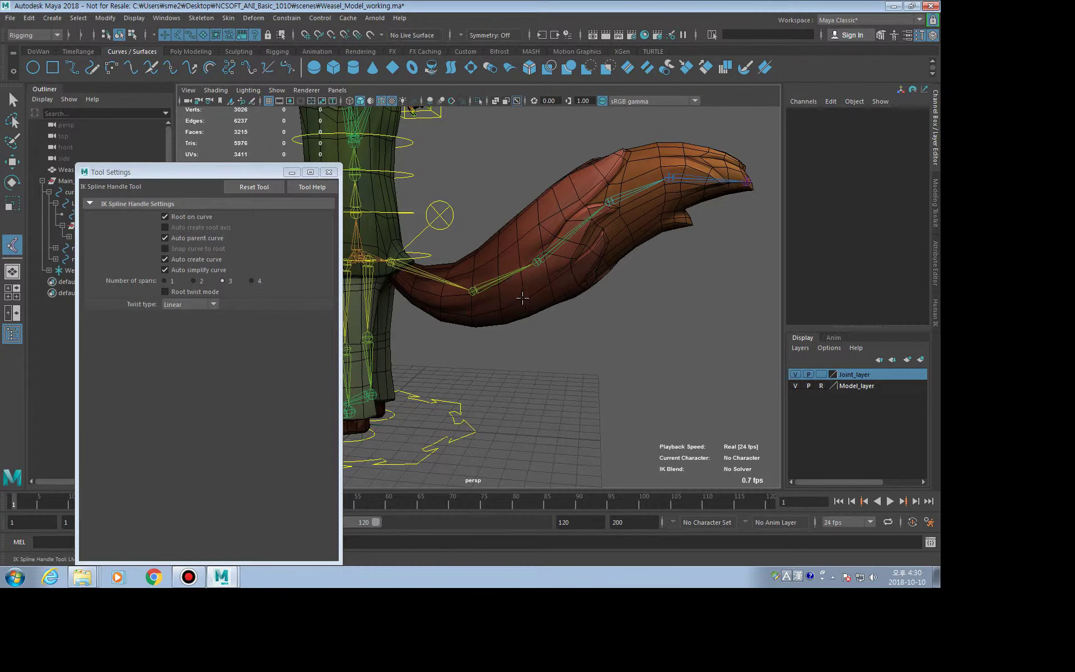
pyautogui.click(223, 280)
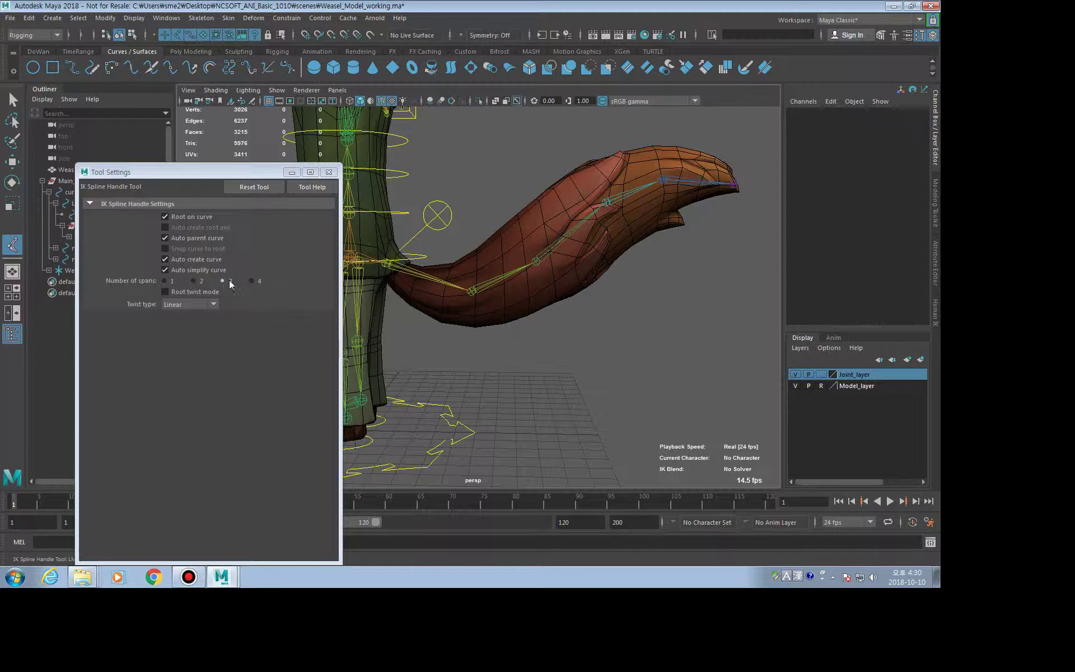
# - Turn off Auto parent curve and Auto simplify curve, then pick Weasel_tail1 as start joint
pyautogui.scroll(2, 392, 303)
pyautogui.scroll(3, 432, 304)
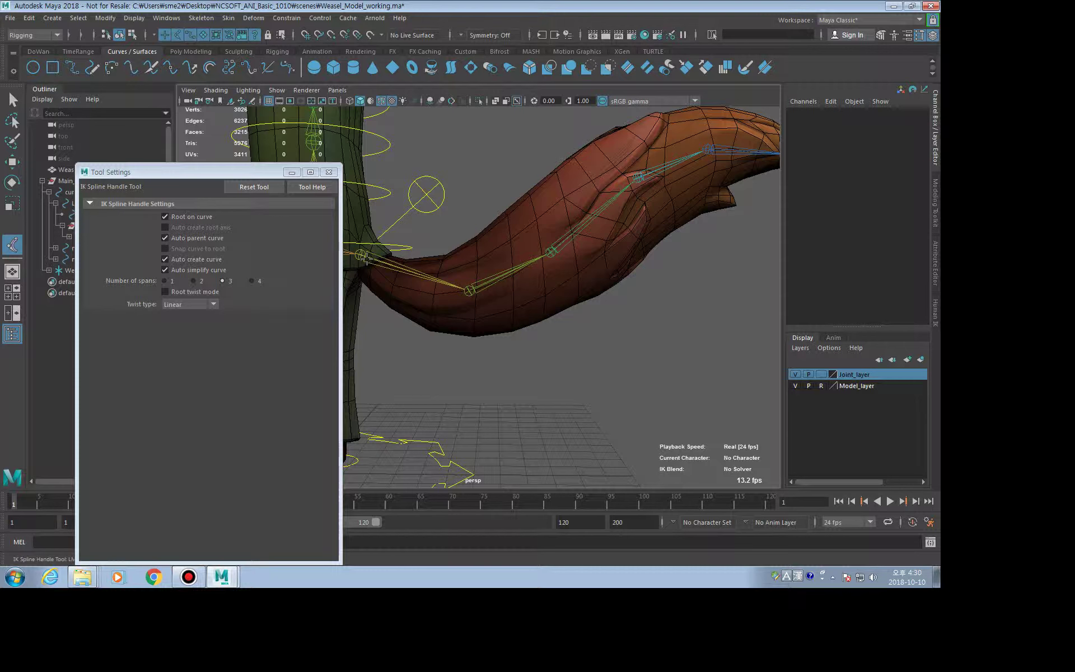
pyautogui.click(180, 245)
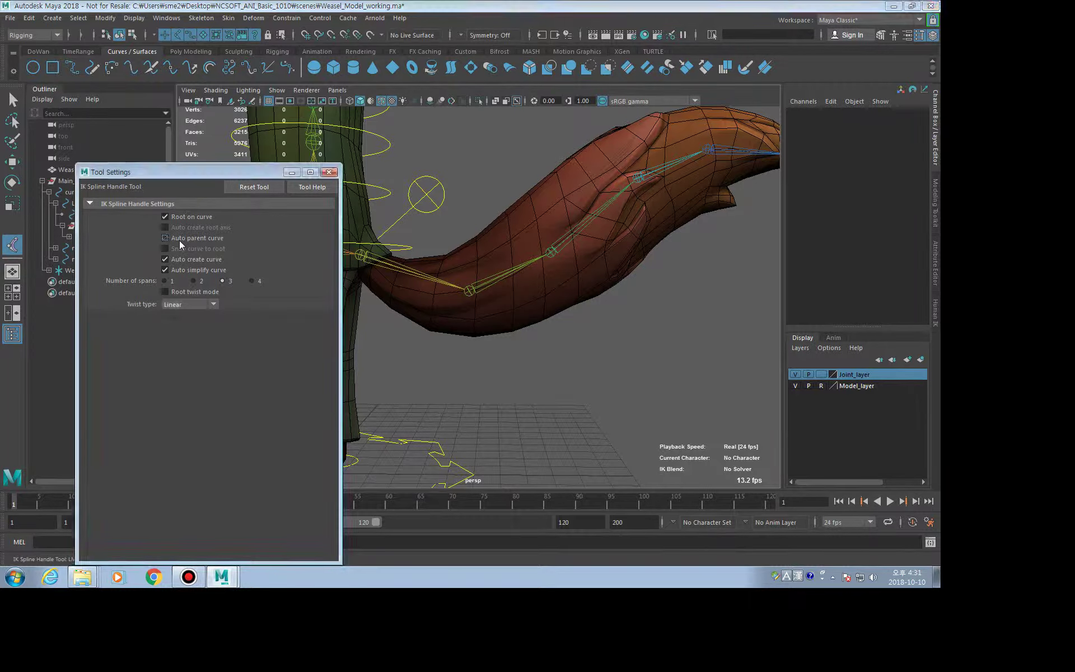
pyautogui.moveTo(509, 317)
pyautogui.keyDown('alt'); pyautogui.mouseDown()
pyautogui.moveTo(563, 329)
pyautogui.moveTo(370, 270)
pyautogui.mouseUp(); pyautogui.keyUp('alt')
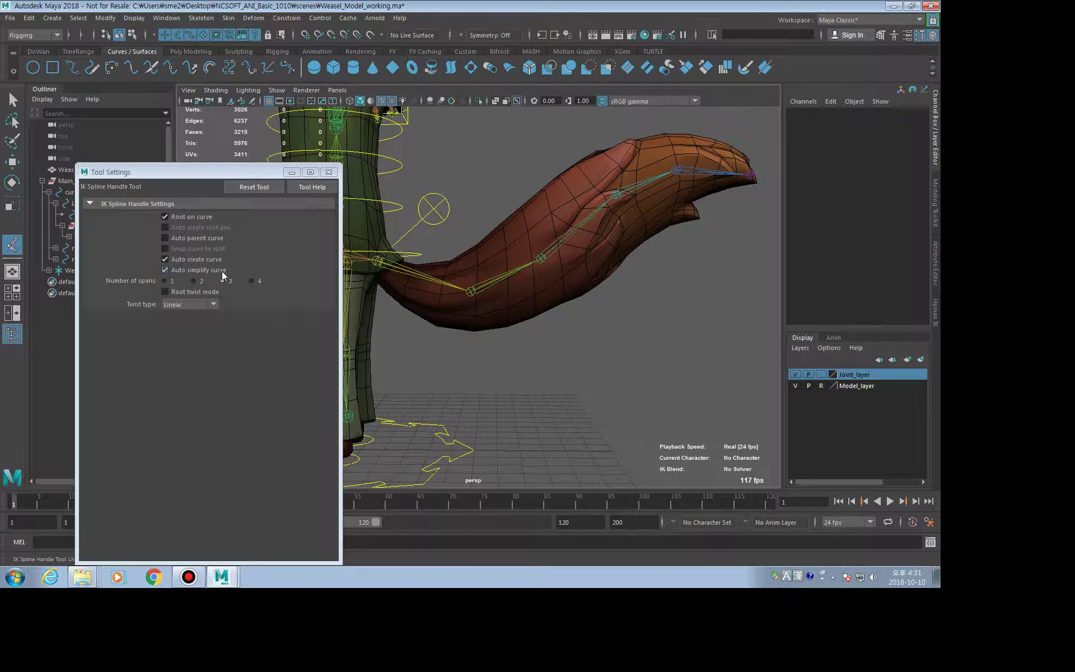
pyautogui.click(223, 271)
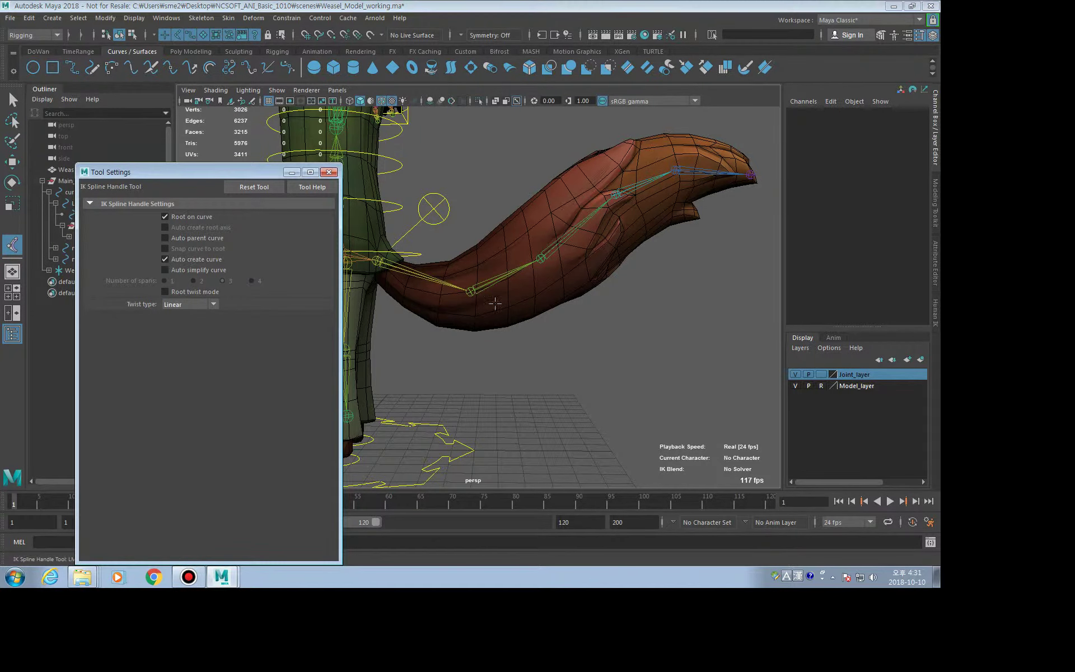
pyautogui.click(383, 262)
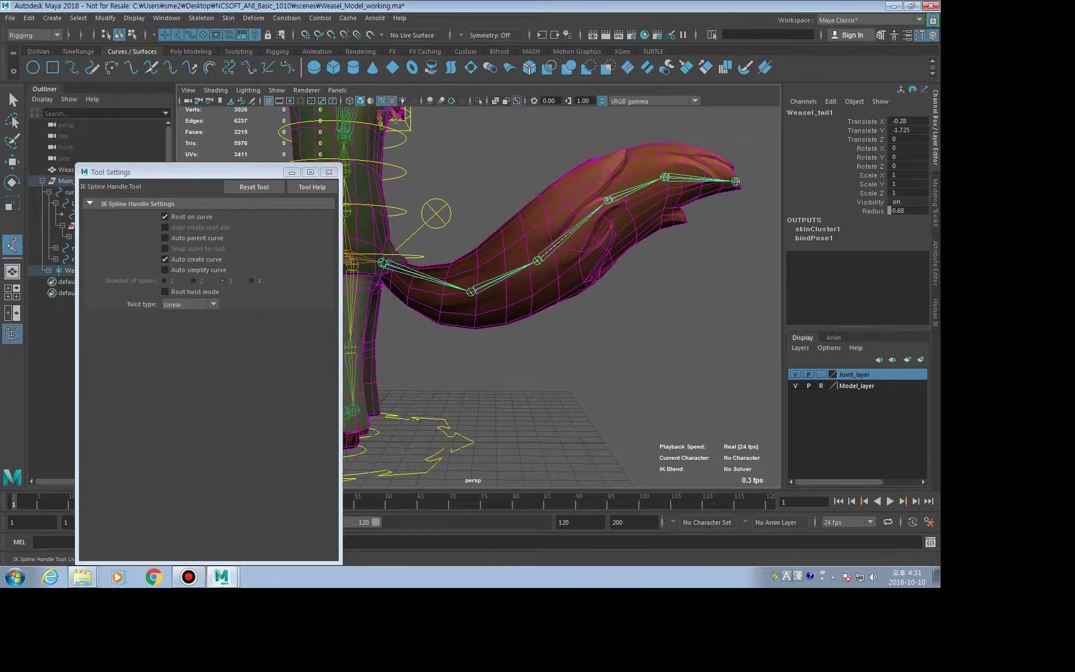
# - Create ikHandle7 at the tail tip joint and switch the viewport to wireframe
pyautogui.click(737, 181)
pyautogui.keyDown('alt'); pyautogui.moveTo(737, 181); pyautogui.dragTo(386, 240); pyautogui.keyUp('alt')
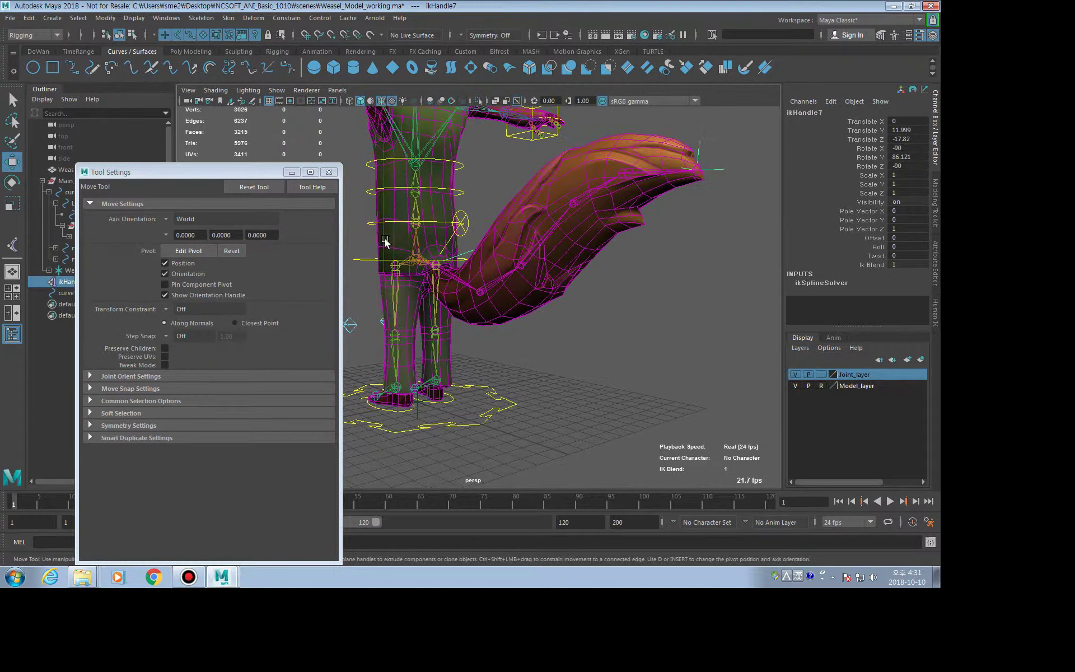
pyautogui.click(329, 172)
pyautogui.moveTo(333, 271)
pyautogui.keyDown('alt'); pyautogui.mouseDown()
pyautogui.moveTo(506, 305)
pyautogui.moveTo(654, 302)
pyautogui.mouseUp(); pyautogui.keyUp('alt')
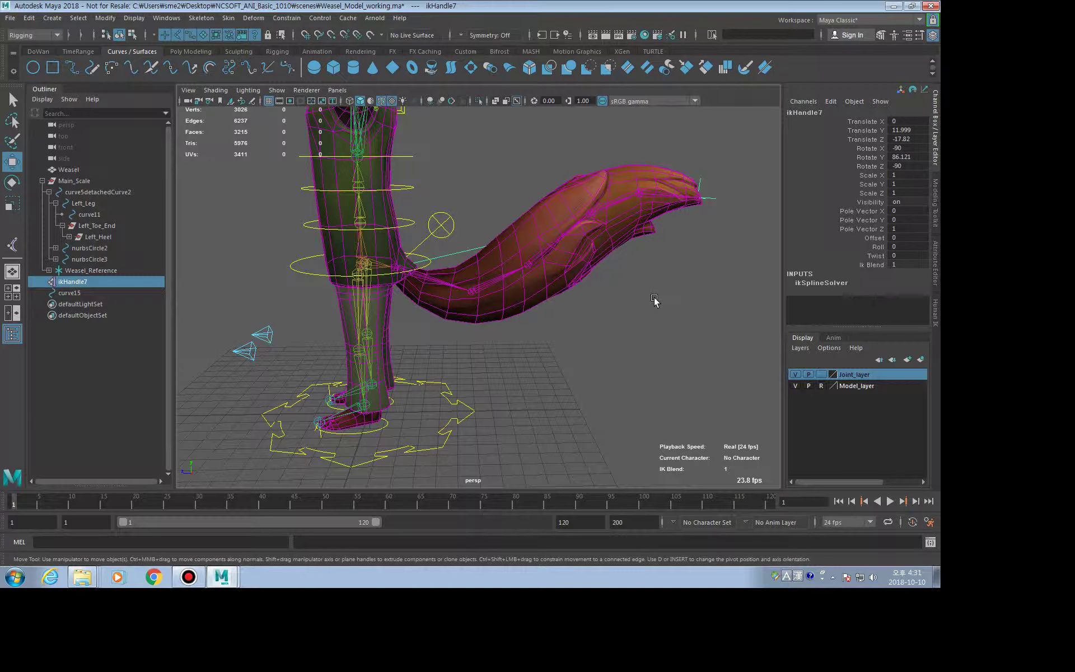
pyautogui.press('4')
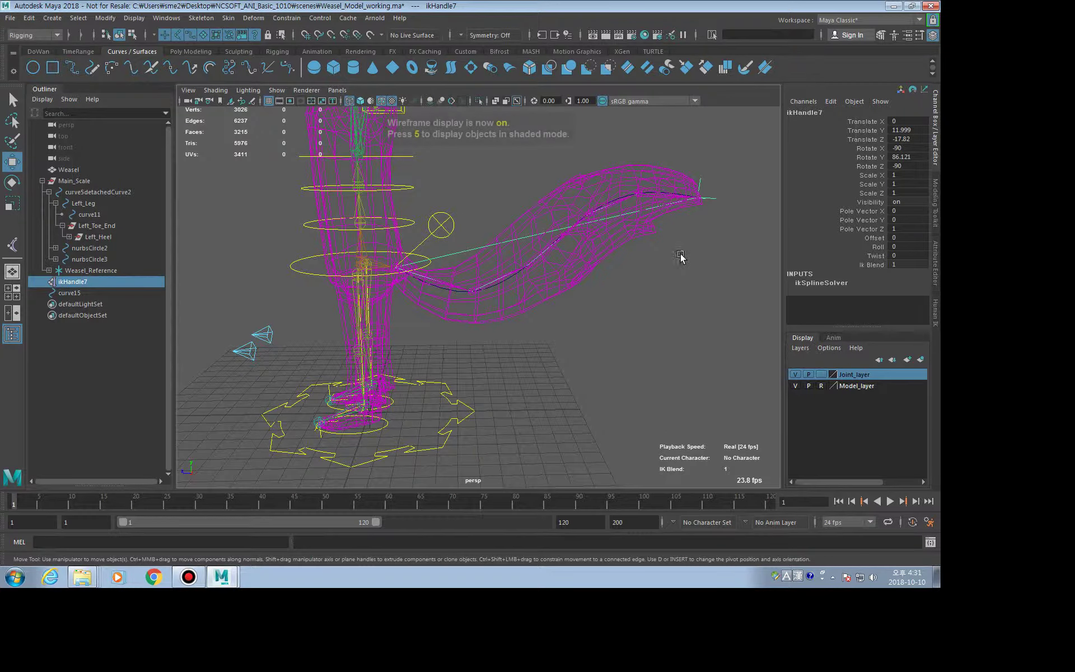
# - Test ikHandle7's Roll, Twist and Offset on the tail, undoing each back to 0
pyautogui.click(833, 246)
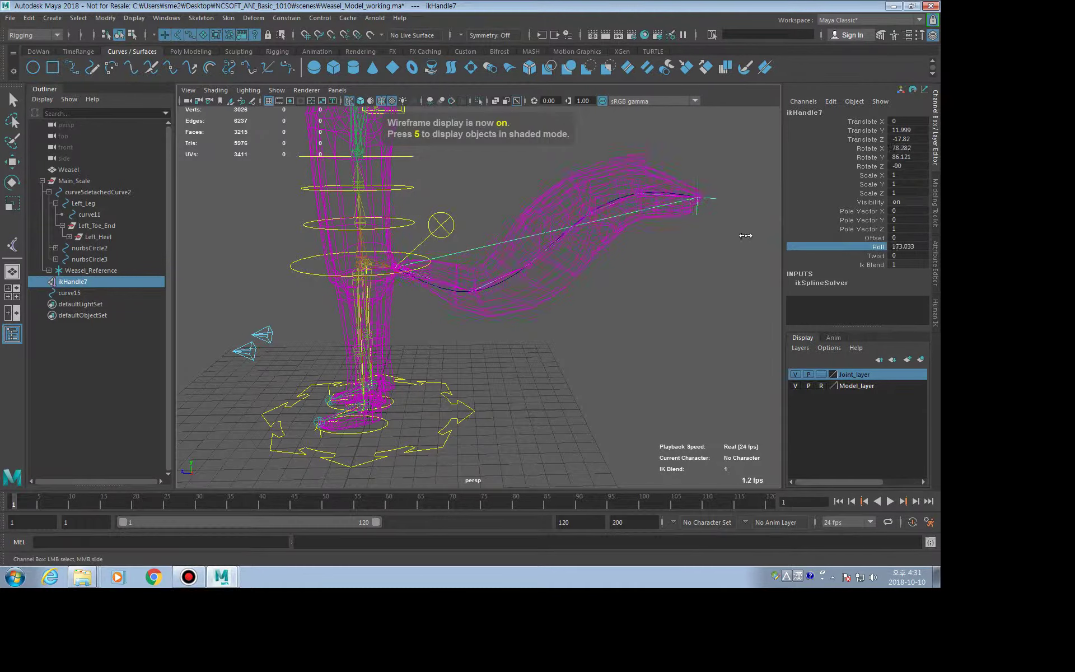
pyautogui.moveTo(744, 235); pyautogui.dragTo(577, 240, button='middle')
pyautogui.hotkey('ctrl', 'z')
pyautogui.click(840, 255)
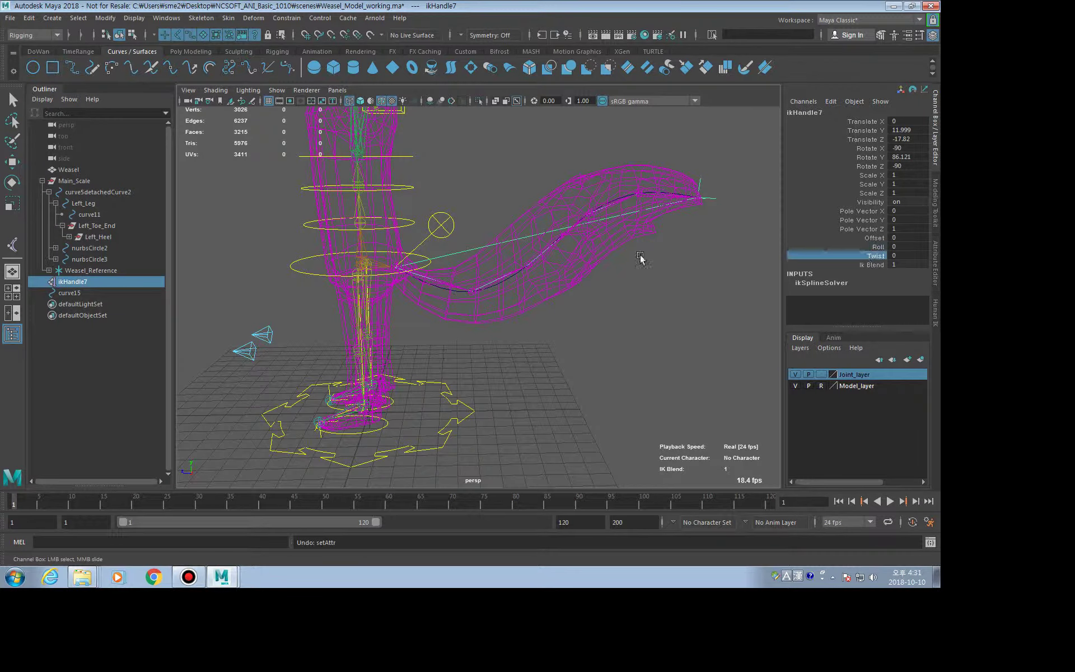
pyautogui.moveTo(640, 256); pyautogui.dragTo(784, 244, button='middle')
pyautogui.hotkey('ctrl', 'z')
pyautogui.click(834, 238)
pyautogui.moveTo(627, 252); pyautogui.dragTo(508, 251, button='middle')
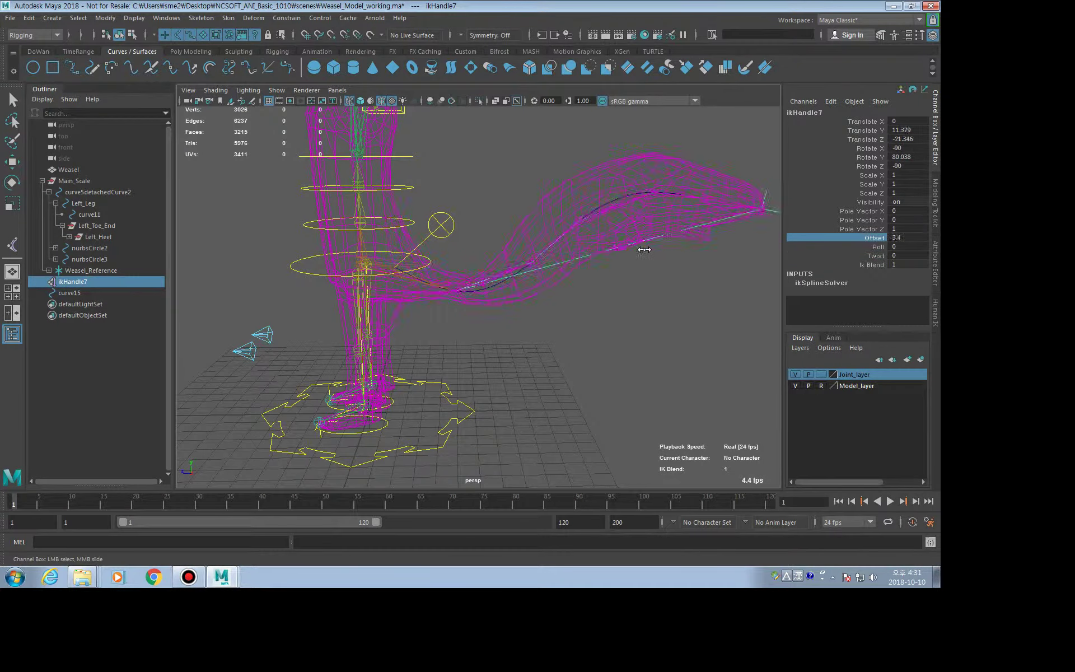
pyautogui.hotkey('ctrl', 'z')
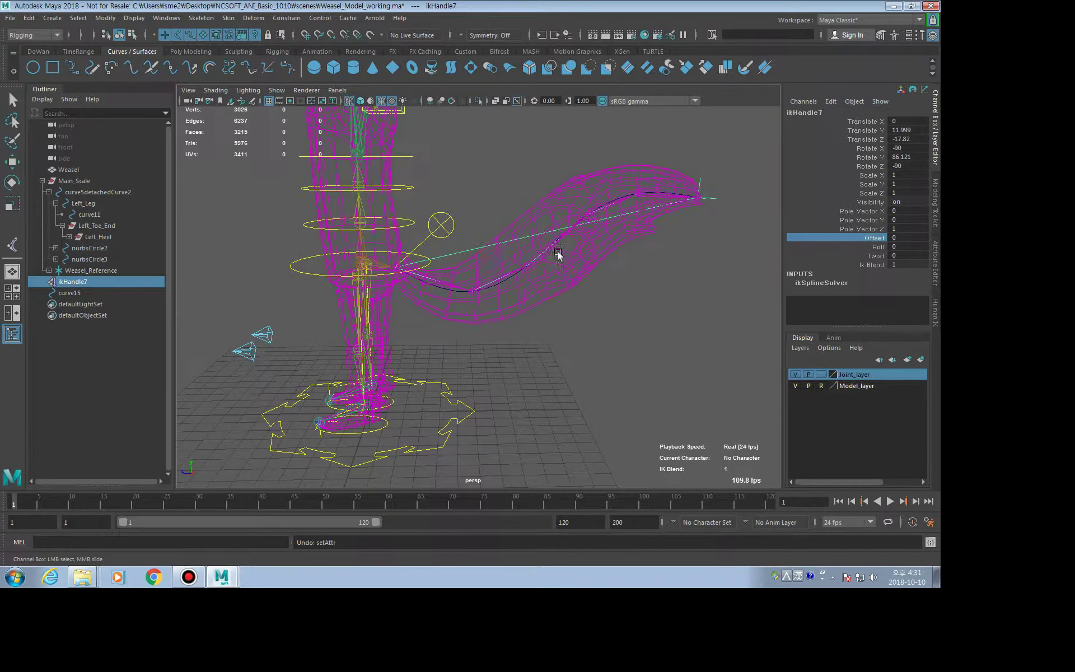
pyautogui.press('w')
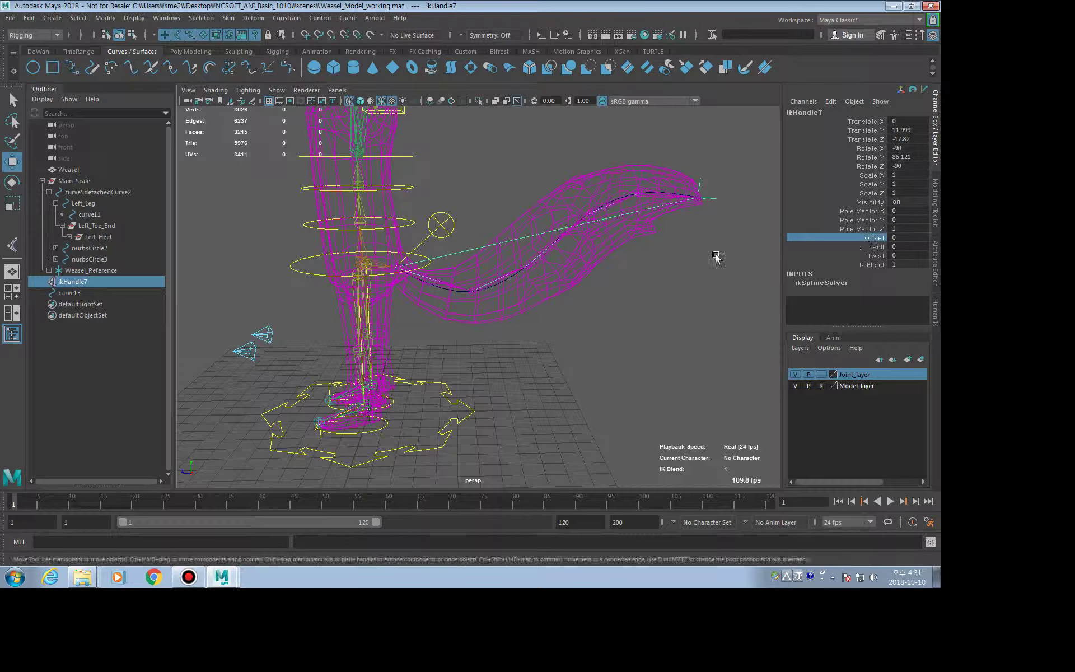
# - Parent ikHandle7 under curve5detachedCurve2
pyautogui.click(50, 192)
pyautogui.keyDown('ctrl'); pyautogui.click(86, 192); pyautogui.keyUp('ctrl')
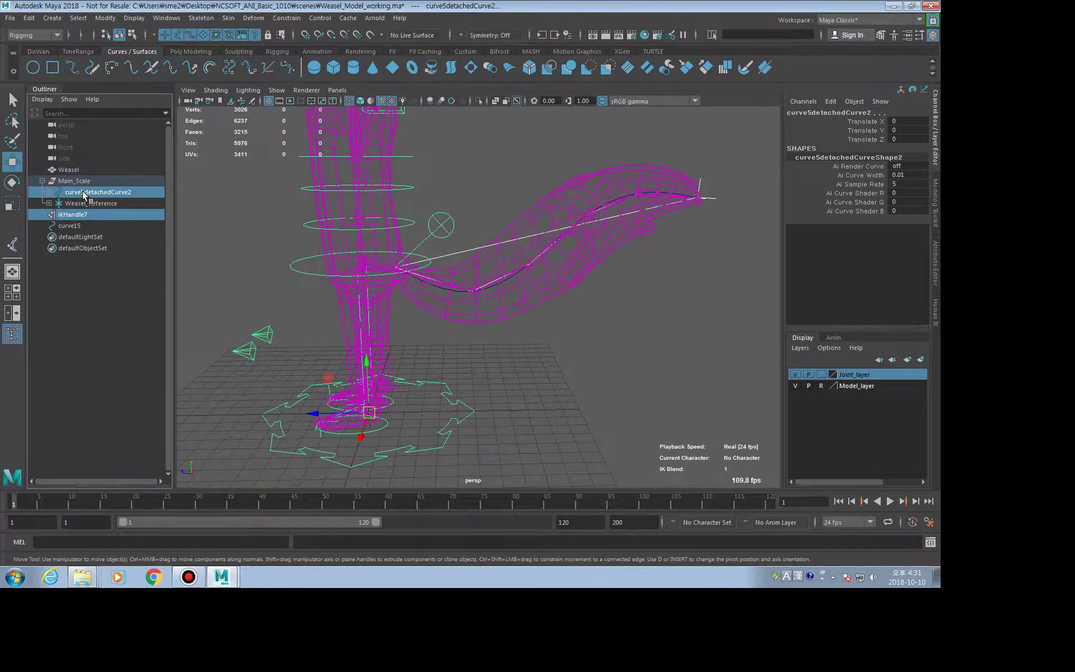
pyautogui.press('p')
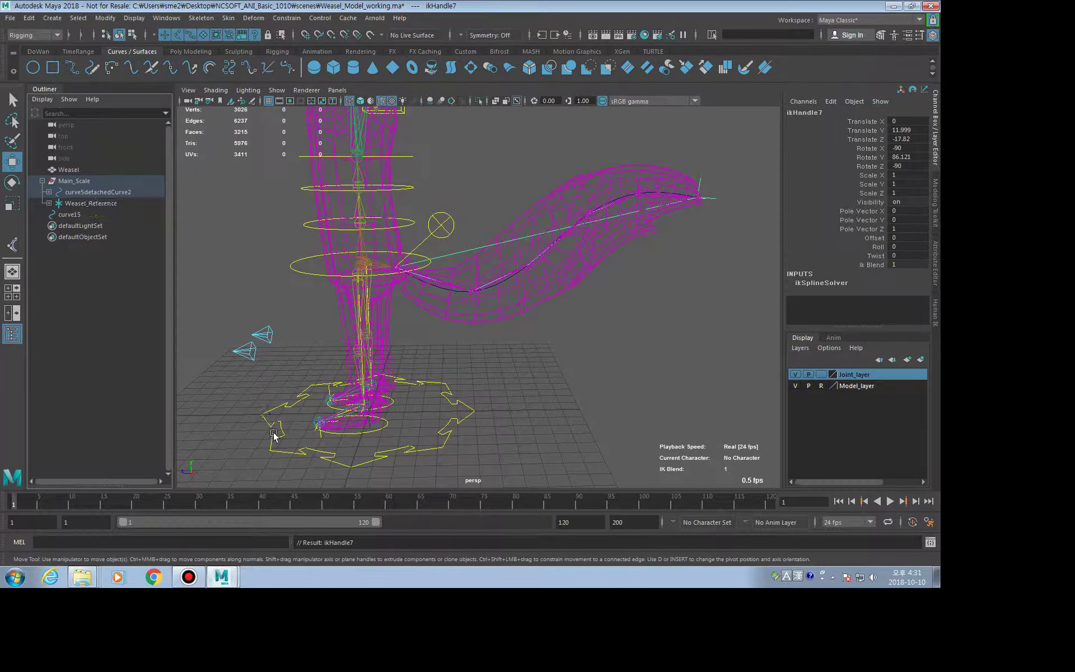
# - Test-move curve15 to check the tail follows, then undo the move
pyautogui.click(92, 214)
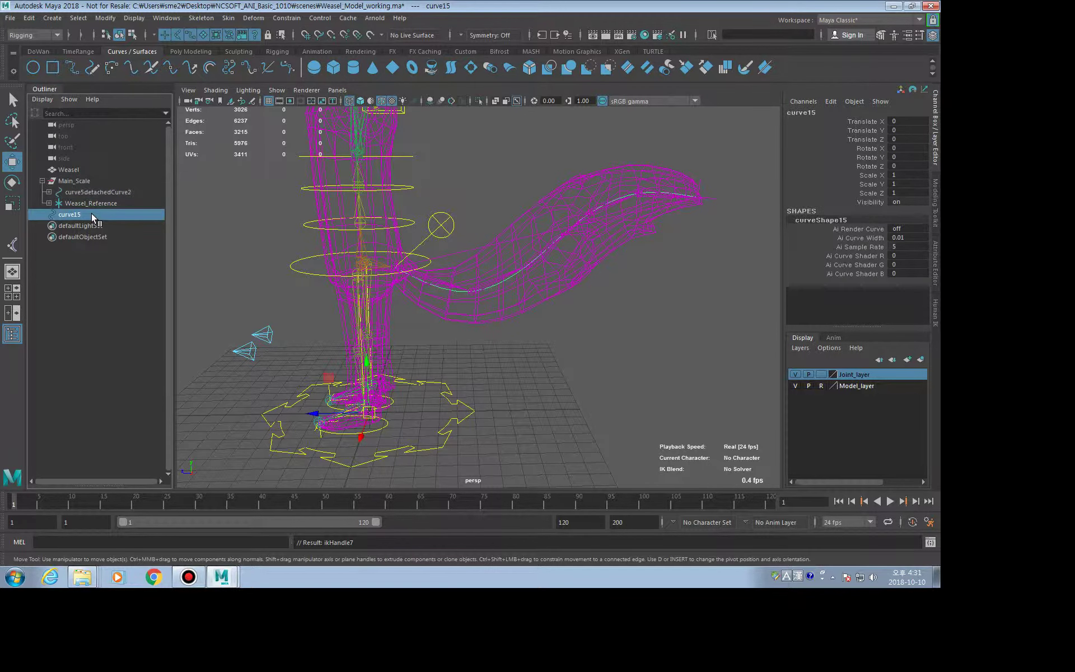
pyautogui.moveTo(349, 320)
pyautogui.keyDown('alt'); pyautogui.mouseDown()
pyautogui.moveTo(403, 331)
pyautogui.moveTo(480, 308)
pyautogui.mouseUp(); pyautogui.keyUp('alt')
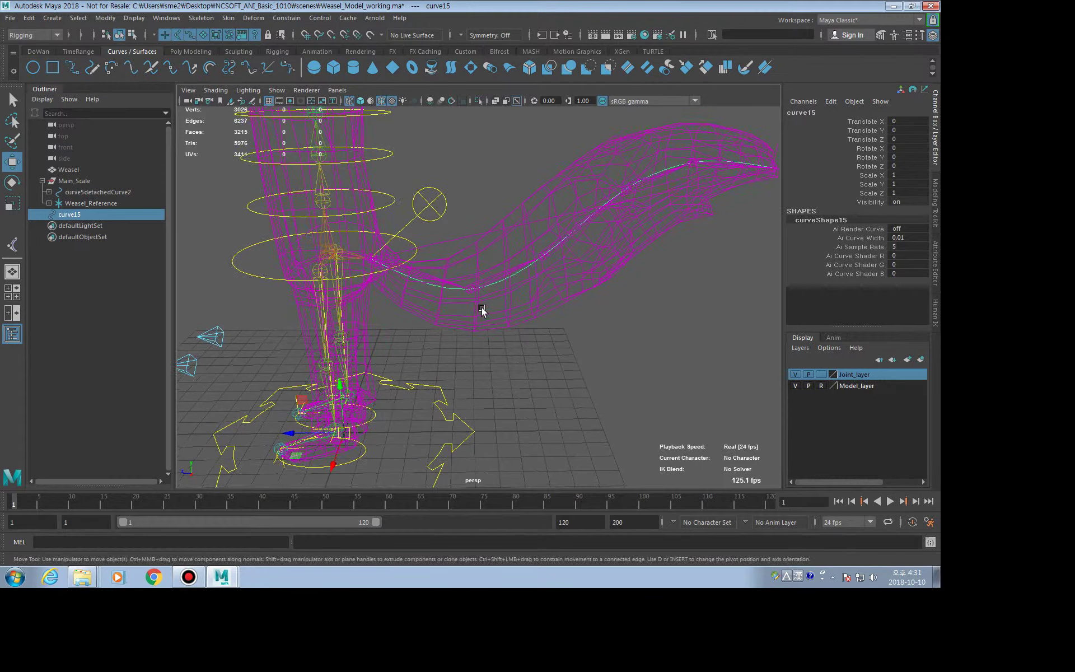
pyautogui.keyDown('alt'); pyautogui.moveTo(468, 319); pyautogui.dragTo(293, 418, button='right'); pyautogui.keyUp('alt')
pyautogui.moveTo(408, 369); pyautogui.dragTo(438, 359)
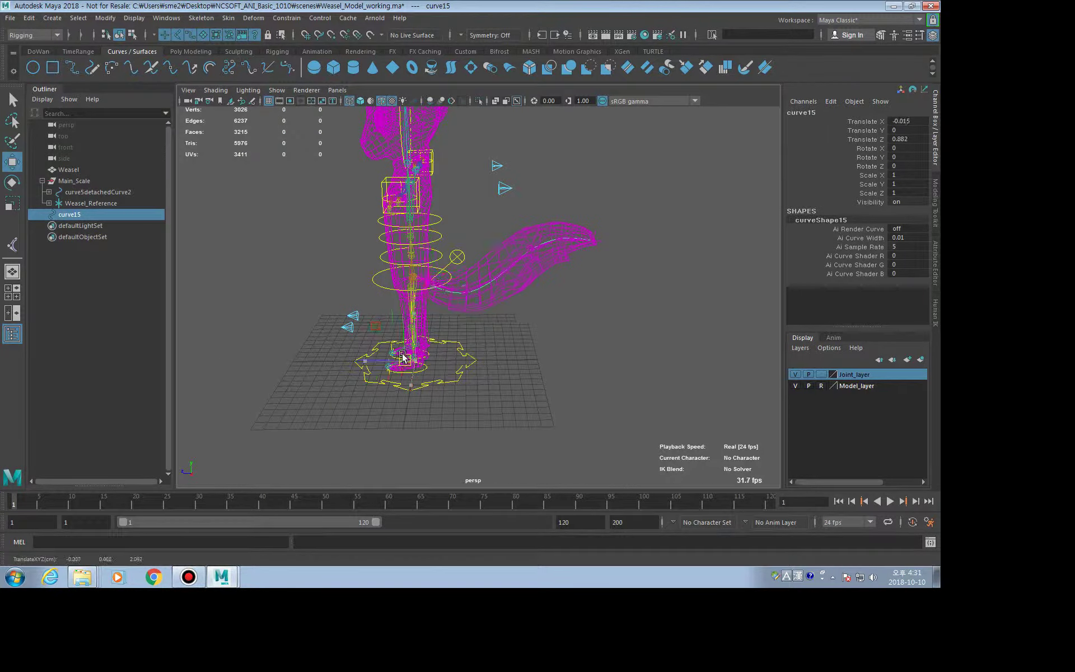
pyautogui.hotkey('ctrl', 'z')
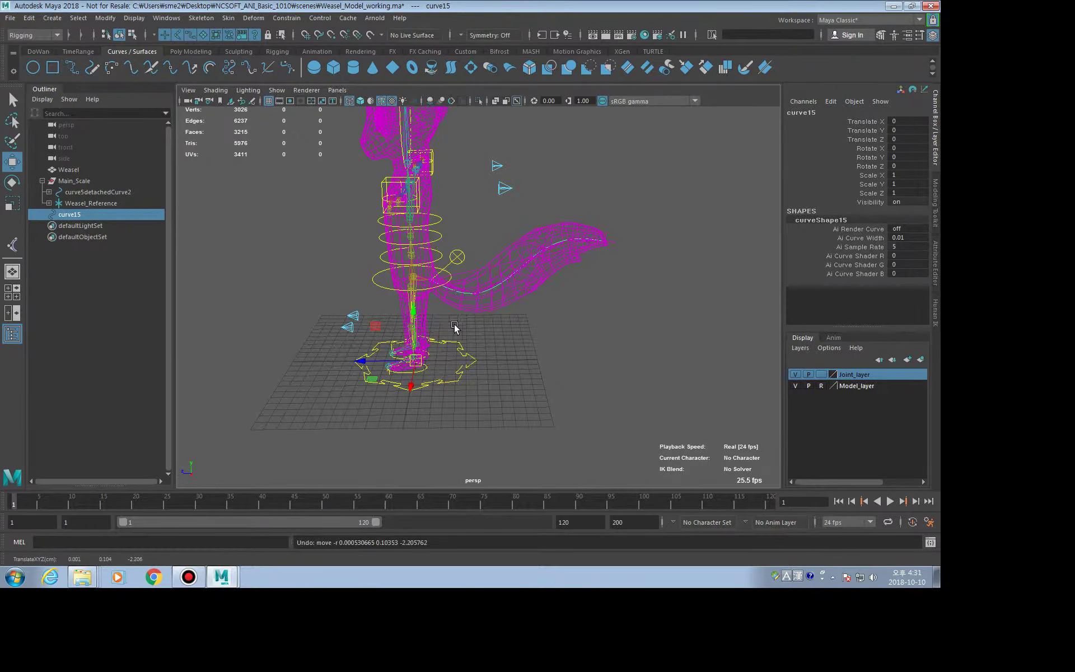
pyautogui.keyDown('alt'); pyautogui.moveTo(371, 349); pyautogui.dragTo(641, 324, button='right'); pyautogui.keyUp('alt')
# - Test-rotate nurbsCircle3 and undo, then select curve15 for component editing
pyautogui.click(406, 237)
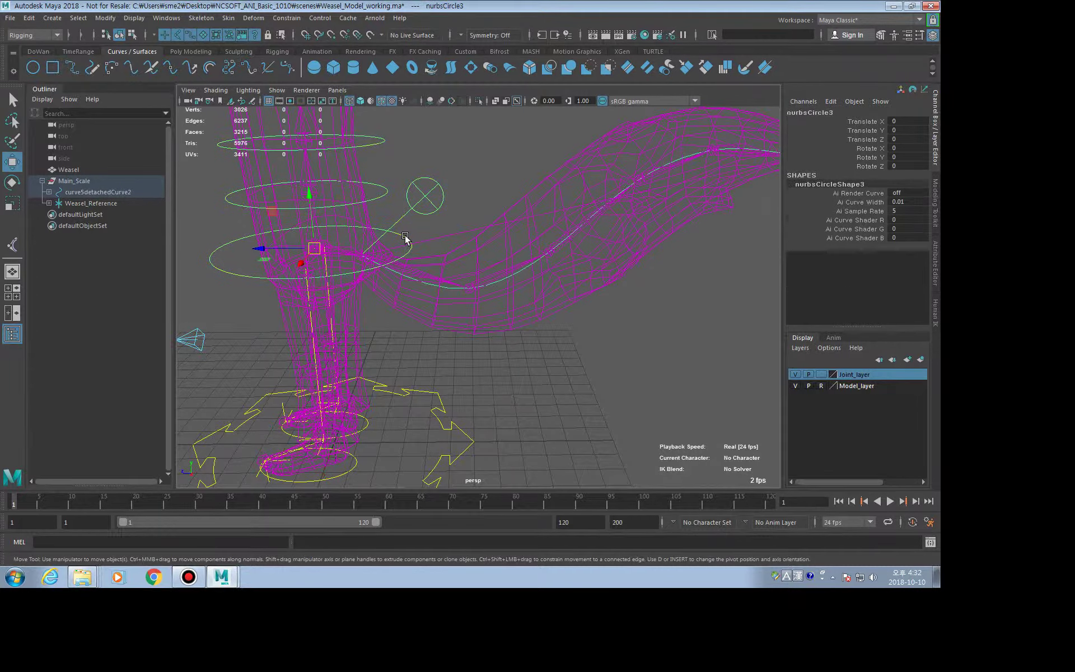
pyautogui.press('e')
pyautogui.moveTo(405, 238)
pyautogui.keyDown('alt'); pyautogui.mouseDown()
pyautogui.moveTo(513, 338)
pyautogui.moveTo(395, 263)
pyautogui.moveTo(516, 332)
pyautogui.mouseUp(); pyautogui.keyUp('alt')
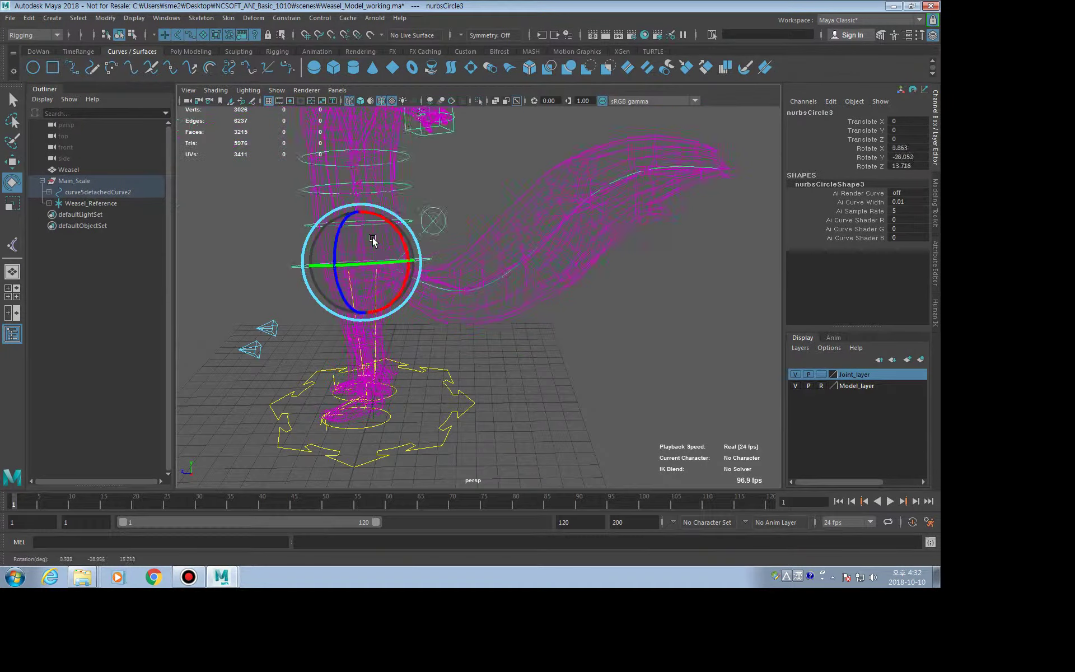
pyautogui.hotkey('ctrl', 'z')
pyautogui.click(516, 332)
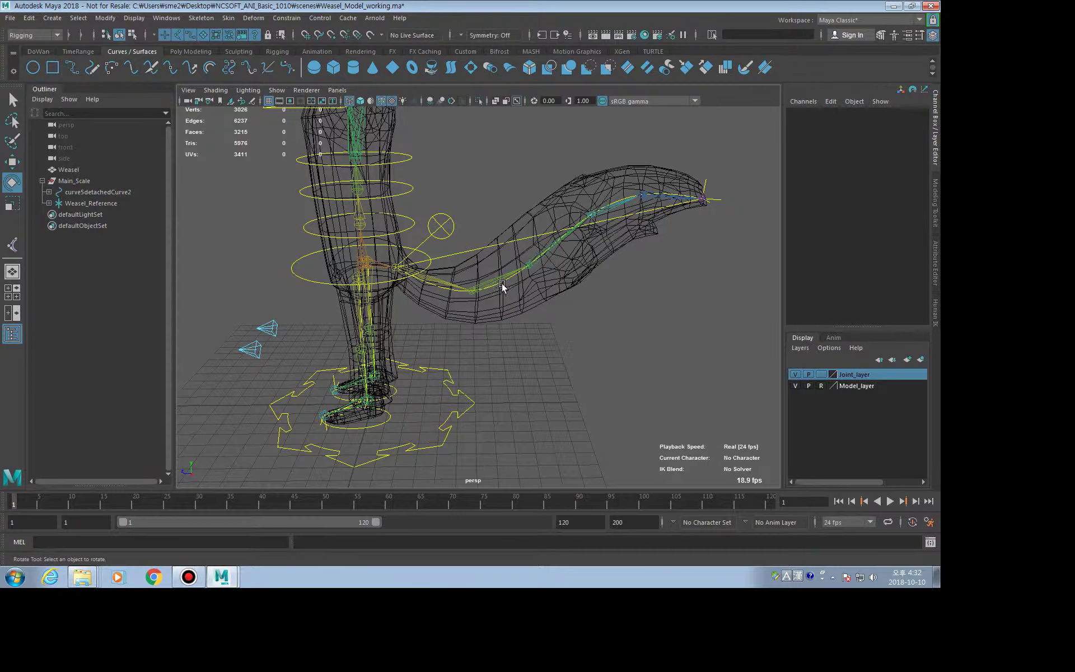
pyautogui.click(502, 287)
pyautogui.moveTo(502, 288)
pyautogui.keyDown('alt'); pyautogui.mouseDown()
pyautogui.moveTo(554, 306)
pyautogui.moveTo(585, 299)
pyautogui.mouseUp(); pyautogui.keyUp('alt')
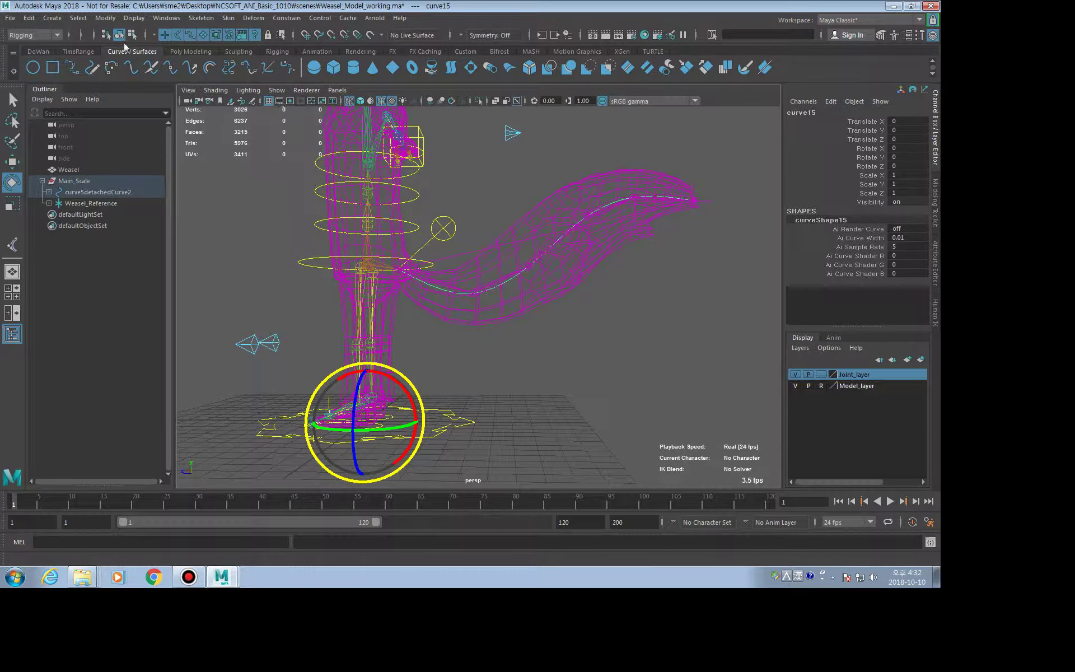
pyautogui.click(132, 35)
pyautogui.scroll(5, 514, 245)
pyautogui.moveTo(417, 228); pyautogui.dragTo(504, 404)
pyautogui.press('w')
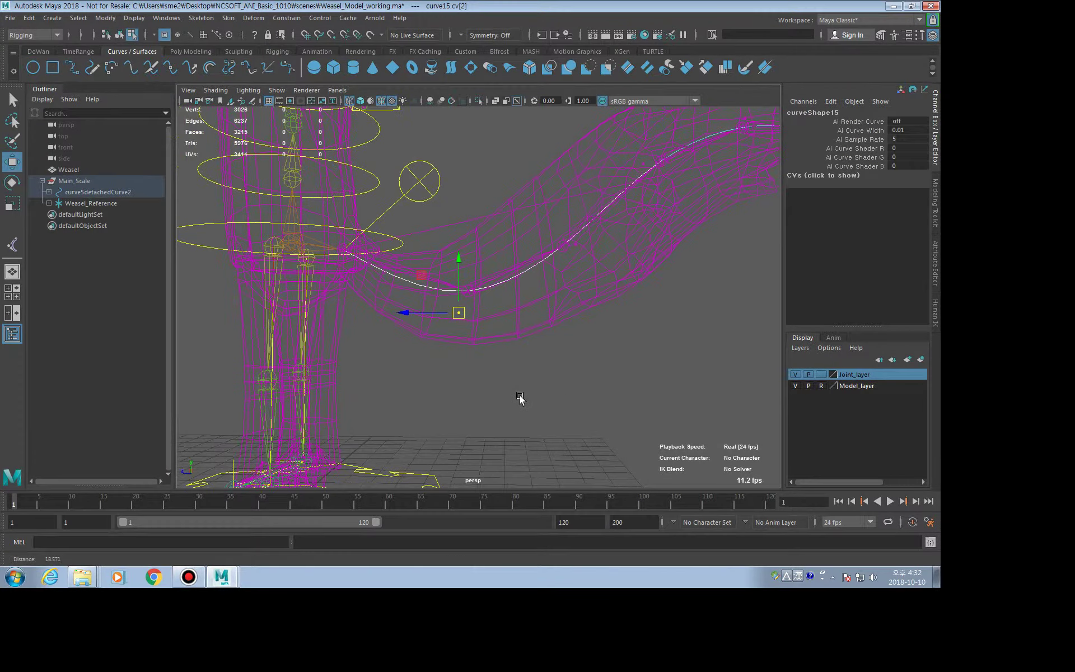
pyautogui.moveTo(461, 312); pyautogui.dragTo(464, 274)
pyautogui.moveTo(511, 216); pyautogui.dragTo(612, 278)
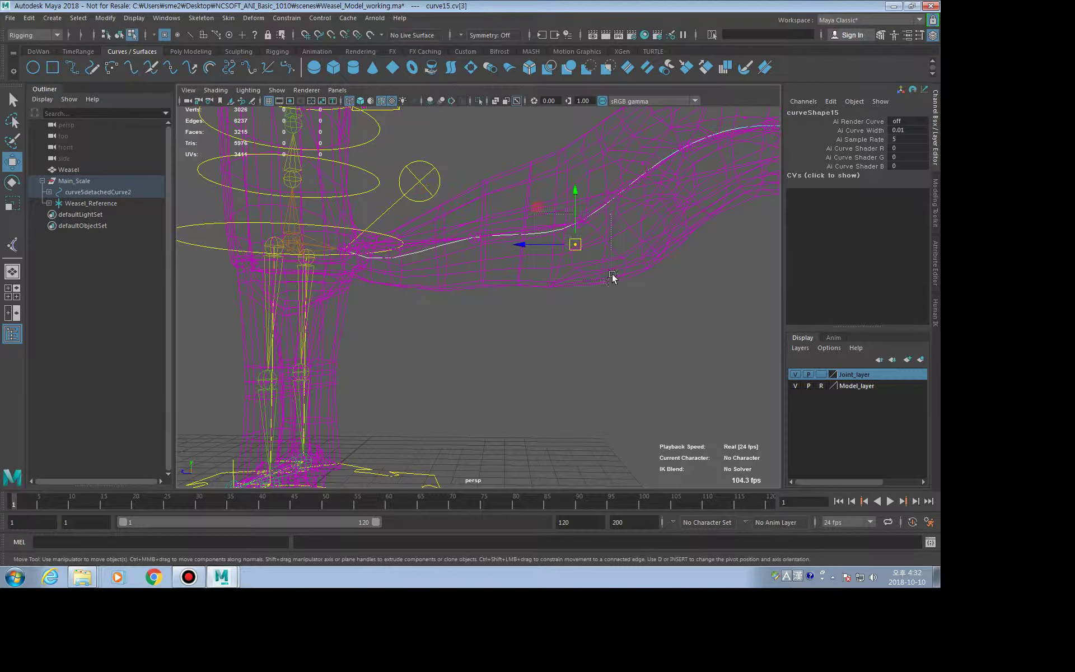
pyautogui.moveTo(574, 242); pyautogui.dragTo(563, 98)
pyautogui.scroll(-5, 516, 271)
pyautogui.hotkey('ctrl', 'z')
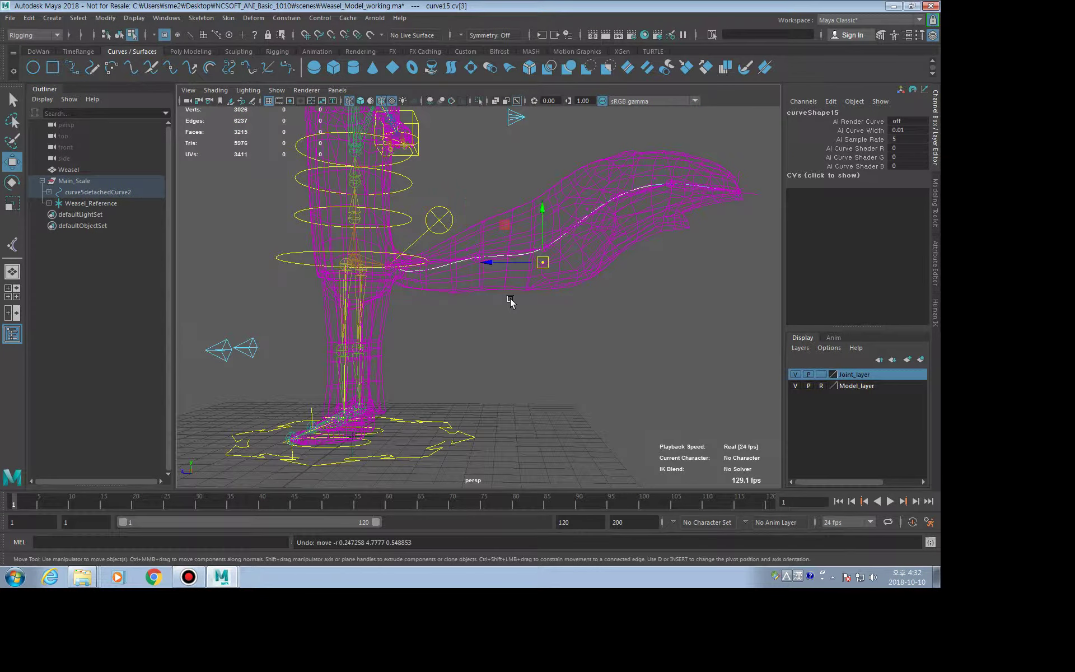
pyautogui.hotkey('ctrl', 'z')
pyautogui.hotkey('ctrl', 'z')
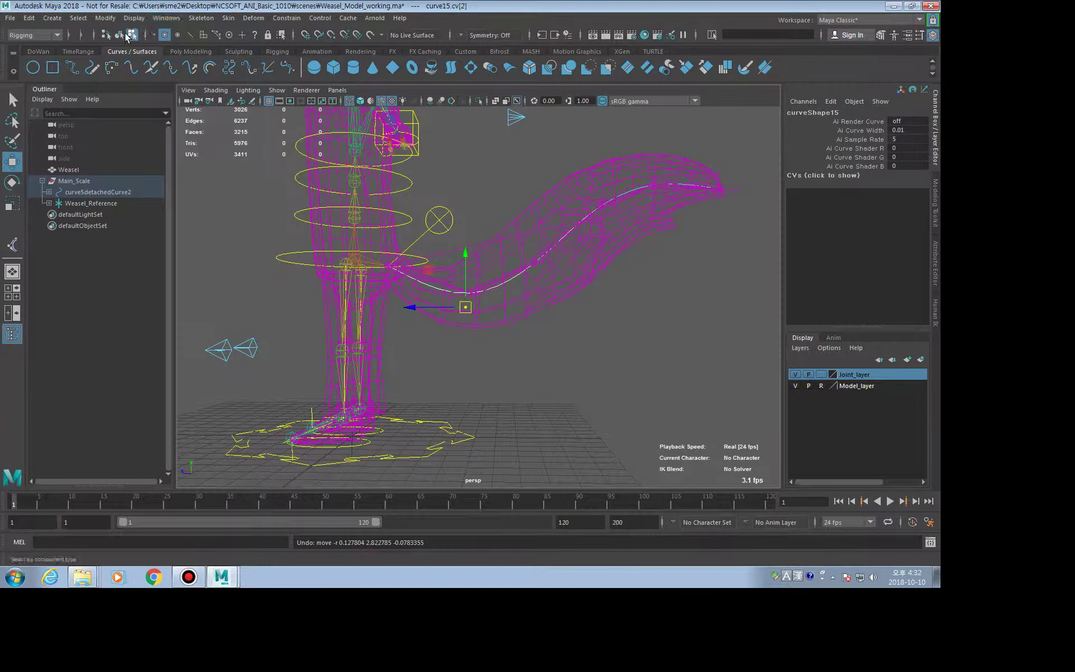
pyautogui.click(119, 35)
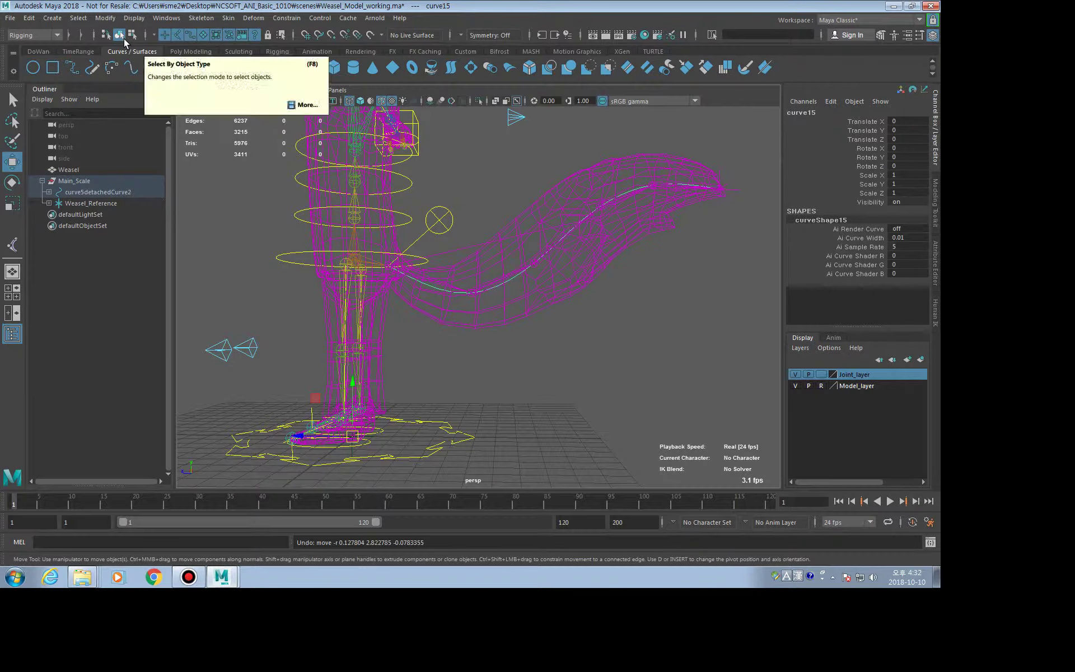
pyautogui.moveTo(546, 320)
pyautogui.keyDown('alt'); pyautogui.mouseDown()
pyautogui.moveTo(593, 324)
pyautogui.moveTo(539, 339)
pyautogui.mouseUp(); pyautogui.keyUp('alt')
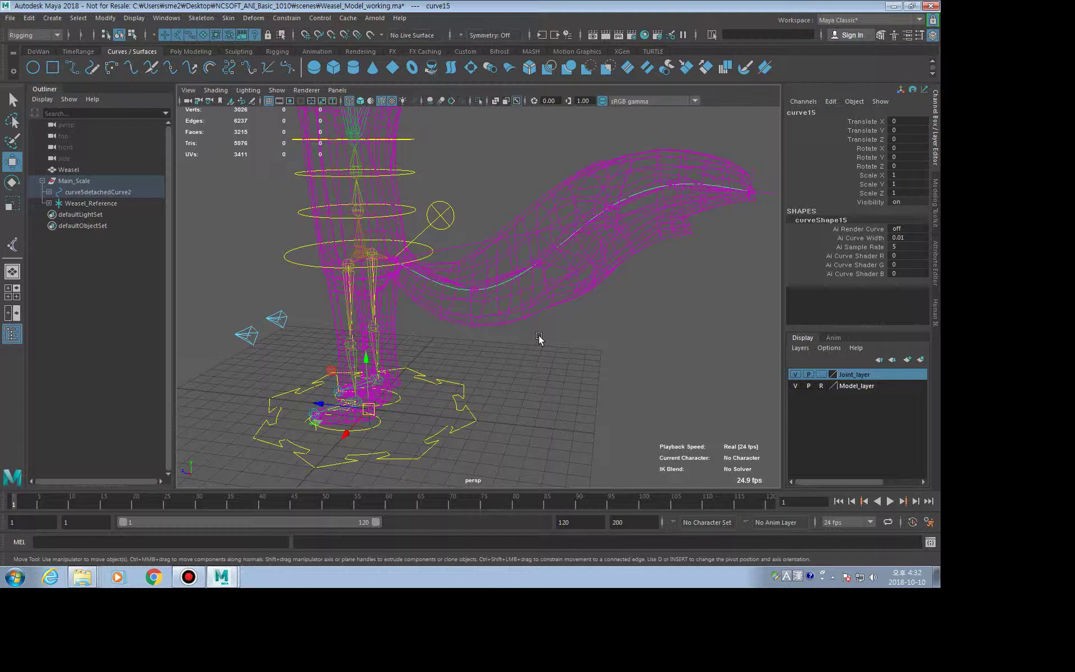
# - Tear off Deform > Nonlinear as a floating window placed left of the viewport
pyautogui.click(257, 20)
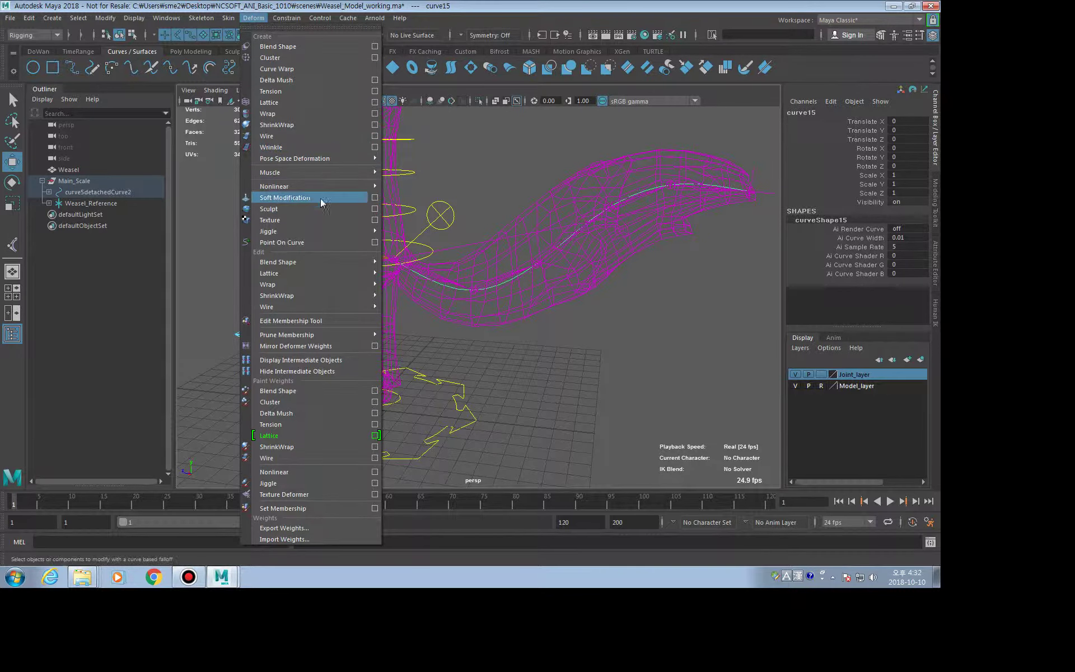
pyautogui.moveTo(273, 186)
pyautogui.click(392, 187)
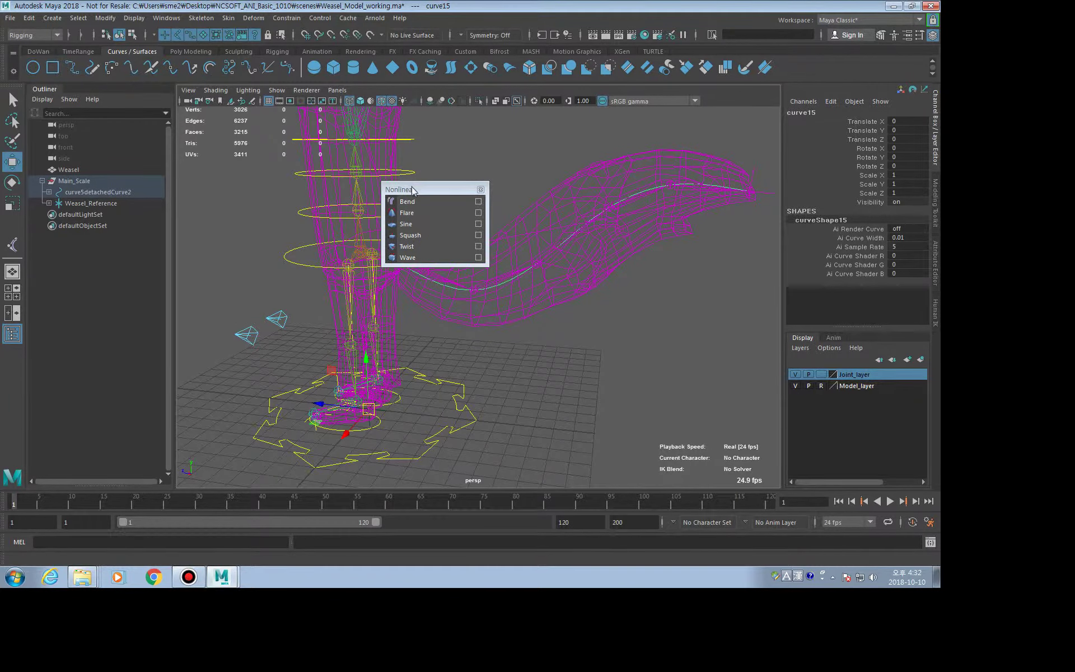
pyautogui.moveTo(413, 191); pyautogui.dragTo(159, 257)
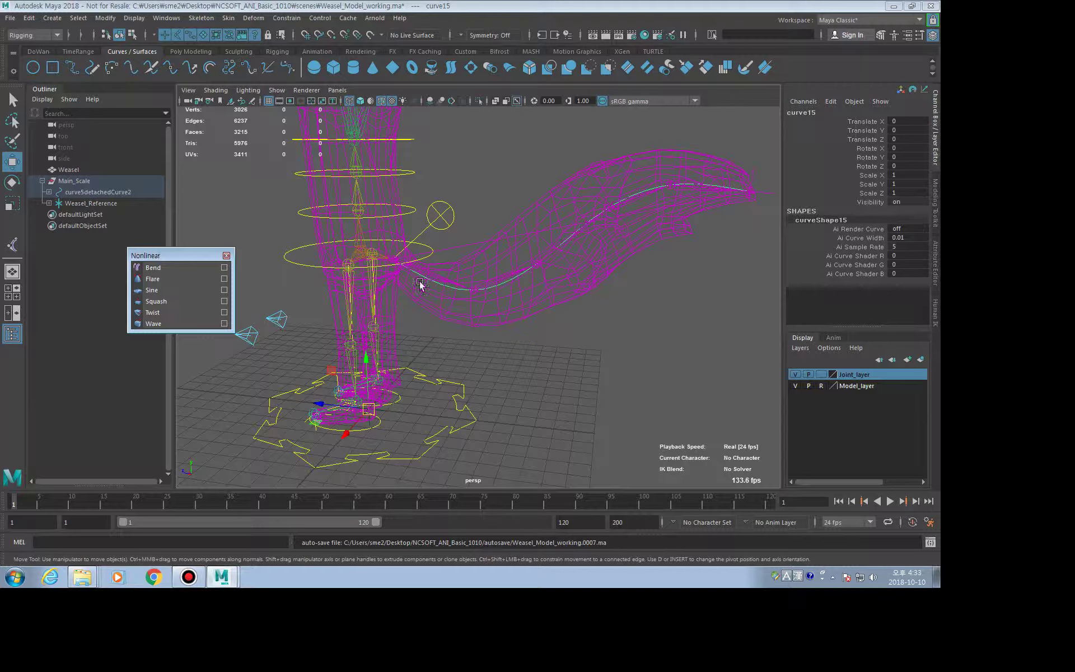
# - Add a sine1 deformer to the tail curve with Amplitude 0.6
pyautogui.click(168, 290)
pyautogui.keyDown('alt'); pyautogui.moveTo(304, 300); pyautogui.dragTo(542, 310); pyautogui.keyUp('alt')
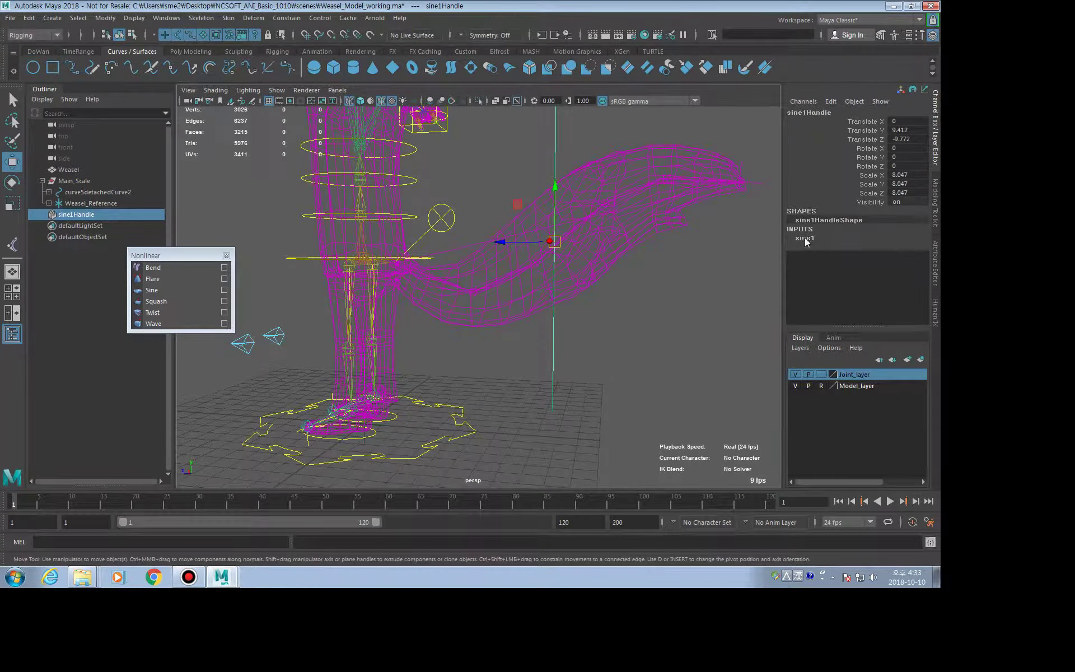
pyautogui.moveTo(605, 330); pyautogui.dragTo(493, 408)
pyautogui.click(807, 239)
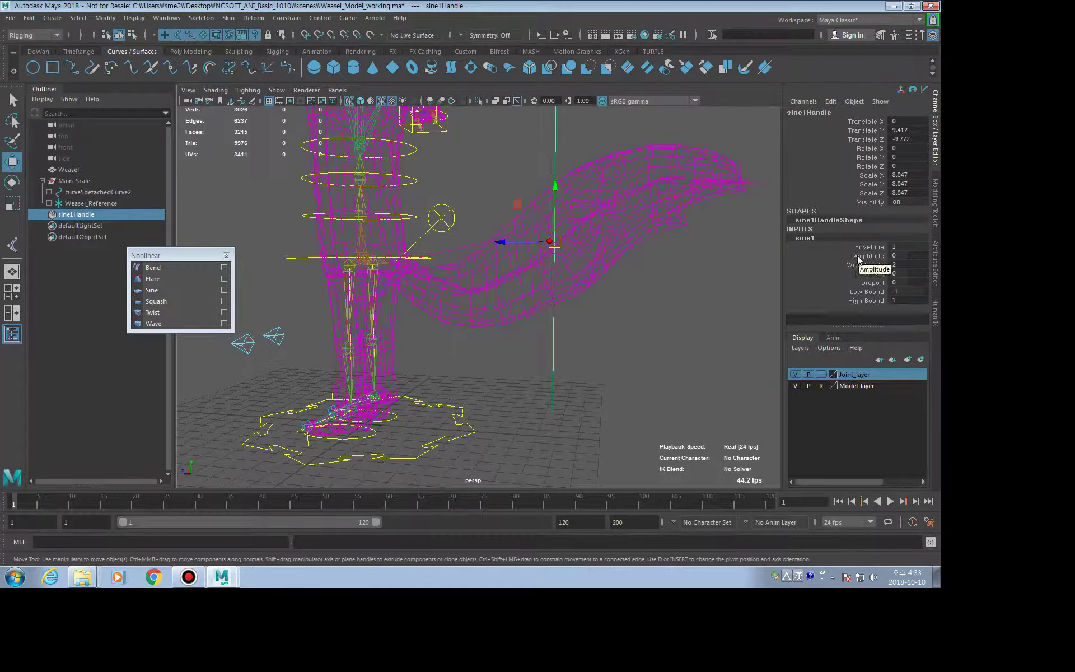
pyautogui.click(859, 257)
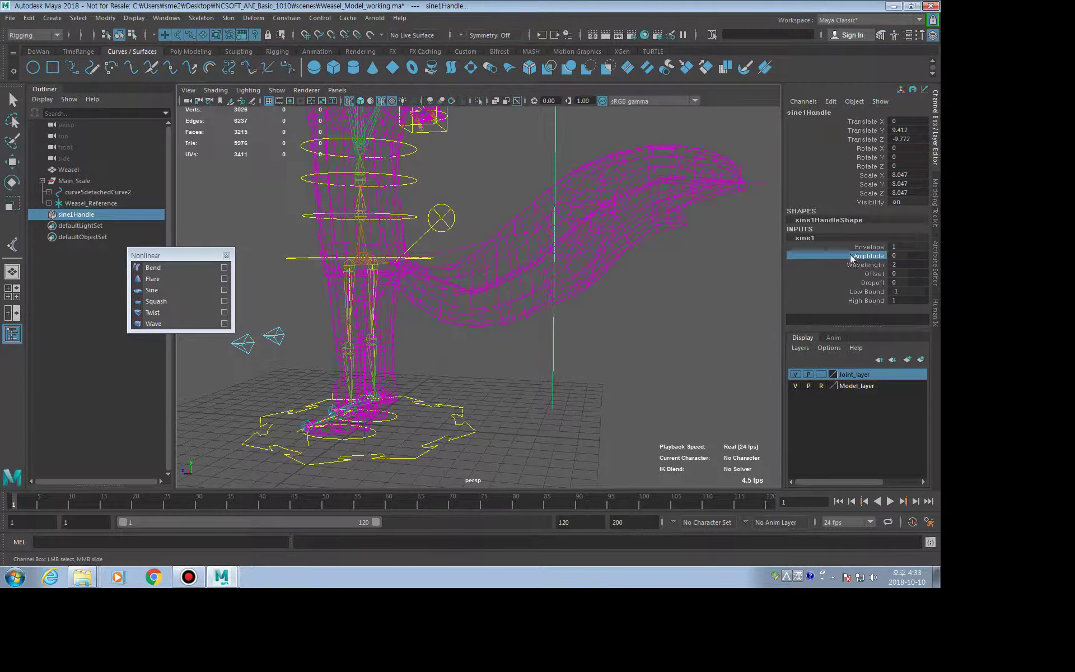
pyautogui.moveTo(672, 278); pyautogui.dragTo(665, 283, button='middle')
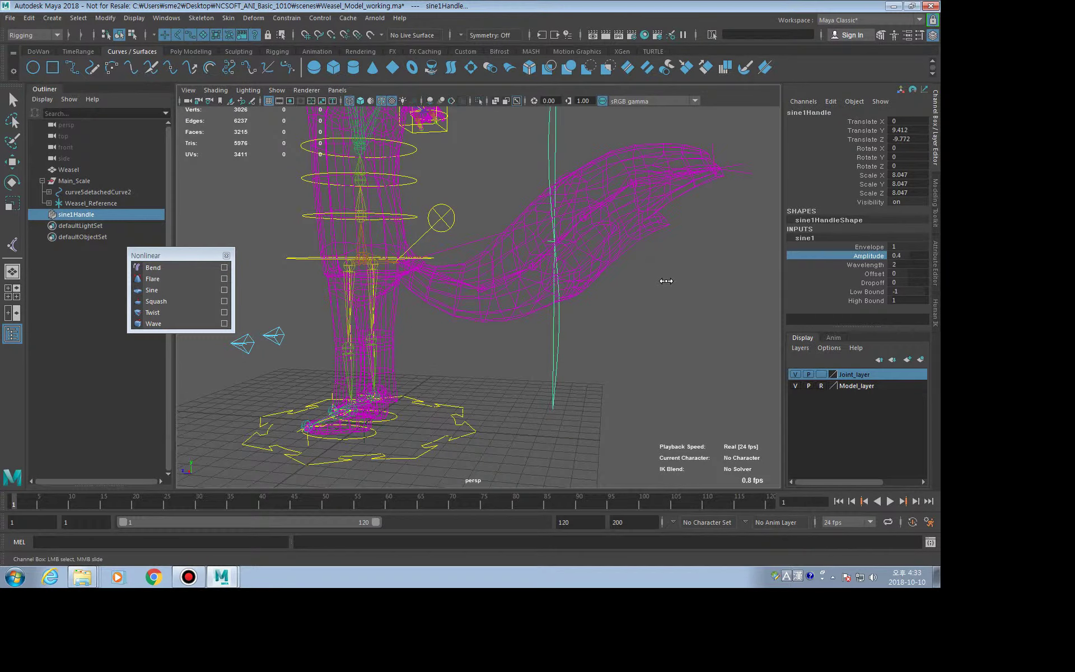
pyautogui.moveTo(665, 283)
pyautogui.keyDown('alt'); pyautogui.mouseDown()
pyautogui.moveTo(623, 274)
pyautogui.moveTo(698, 277)
pyautogui.moveTo(639, 277)
pyautogui.mouseUp(); pyautogui.keyUp('alt')
# - Rotate the sine1 handle 90° on X and Z, with Rotate Y 0, along the tail
pyautogui.press('e')
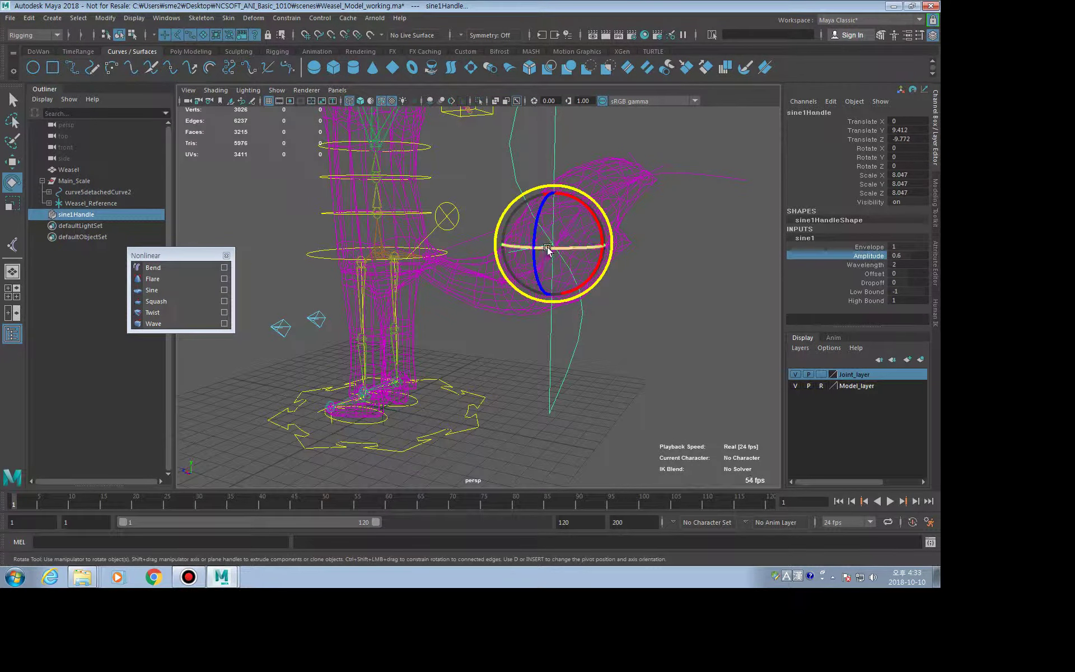
pyautogui.moveTo(546, 249); pyautogui.dragTo(593, 245)
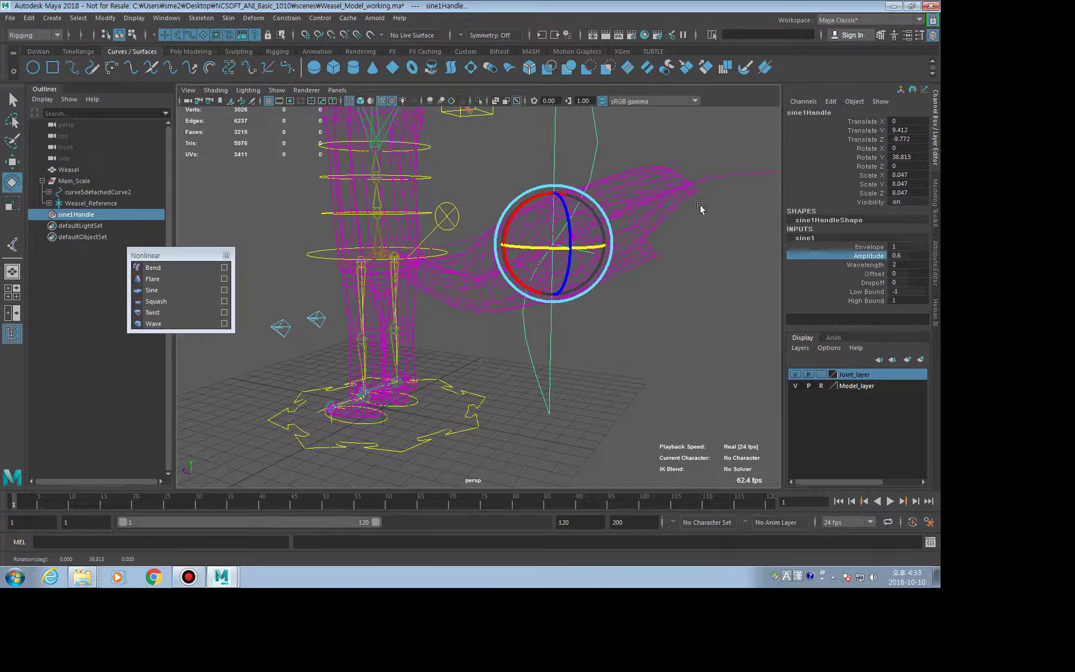
pyautogui.click(904, 157)
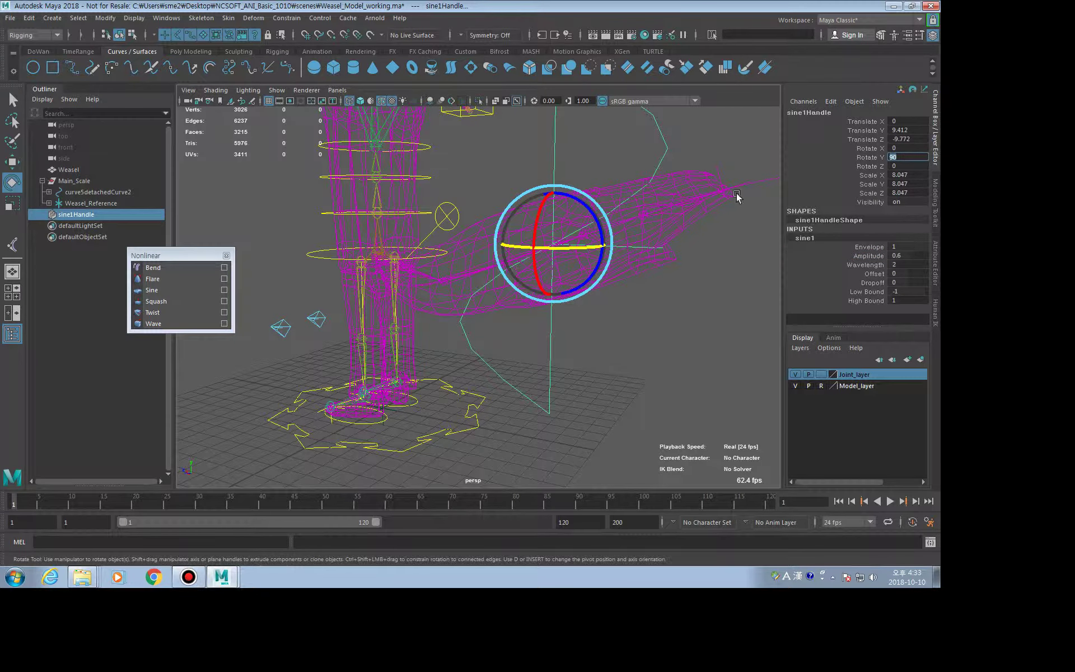
pyautogui.moveTo(600, 224); pyautogui.dragTo(531, 200)
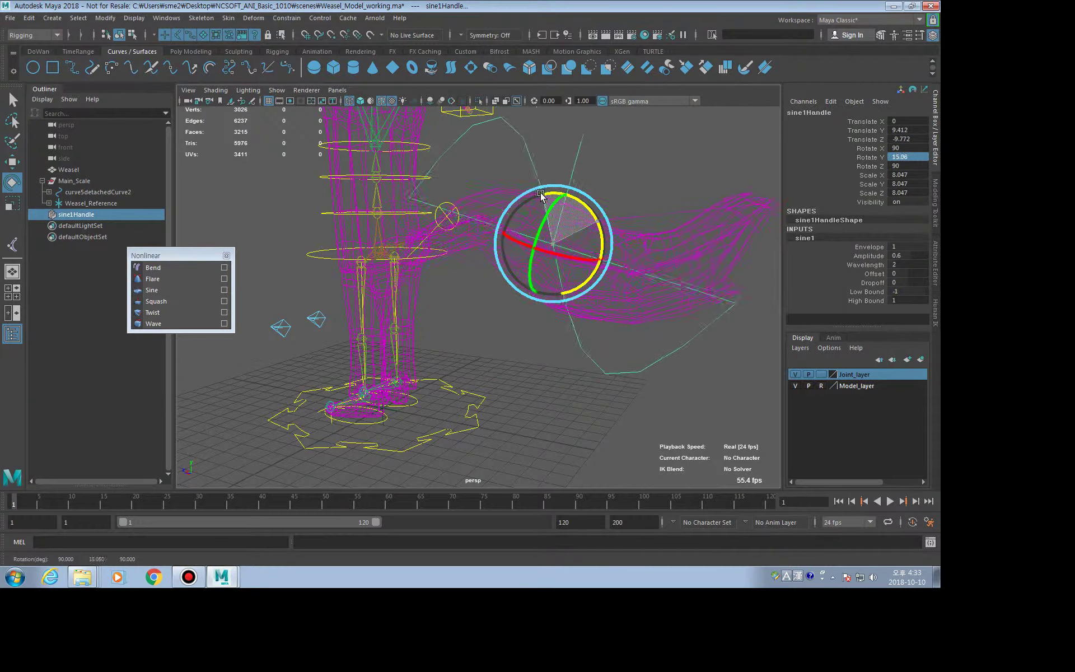
pyautogui.doubleClick(918, 156)
pyautogui.write('0')
pyautogui.press('Return')
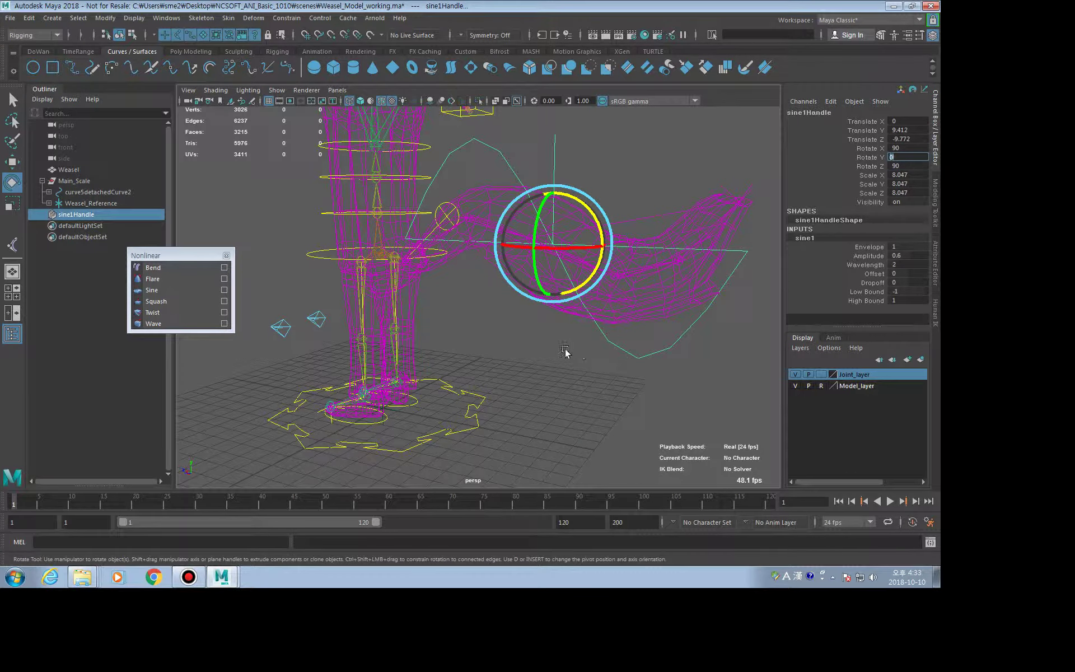
pyautogui.keyDown('alt'); pyautogui.moveTo(566, 355); pyautogui.dragTo(593, 363, button='right'); pyautogui.keyUp('alt')
pyautogui.press('w')
pyautogui.keyDown('alt'); pyautogui.moveTo(556, 336); pyautogui.dragTo(540, 305); pyautogui.keyUp('alt')
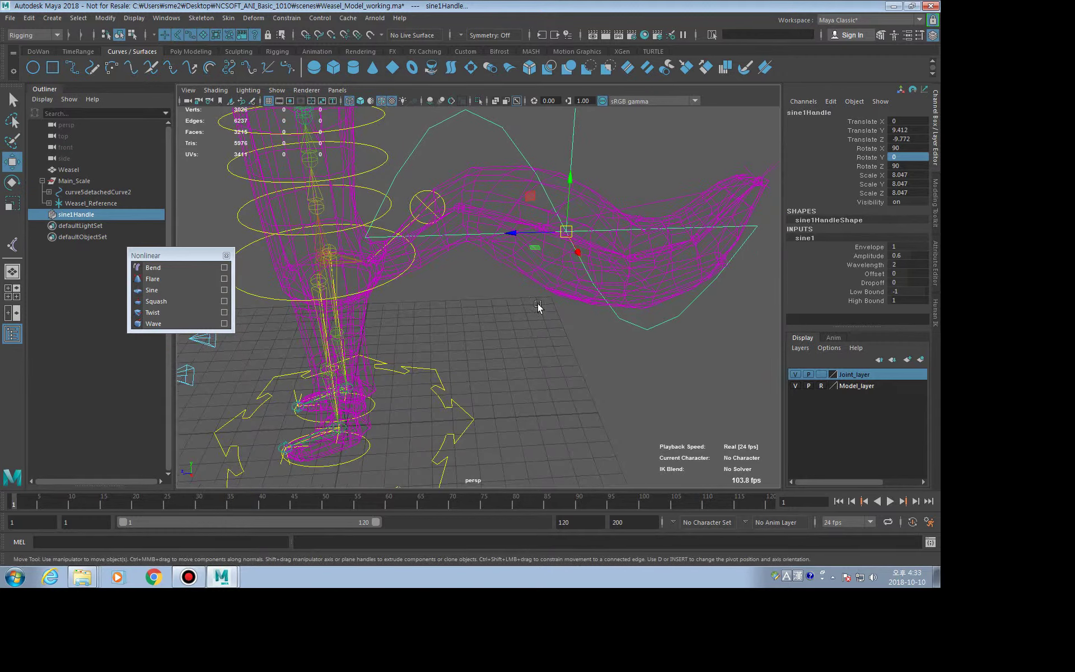
# - Hide the weasel model layer and undo an attempted point-snap of the sine handle
pyautogui.click(808, 385)
pyautogui.press('v')
pyautogui.moveTo(565, 231); pyautogui.dragTo(374, 250)
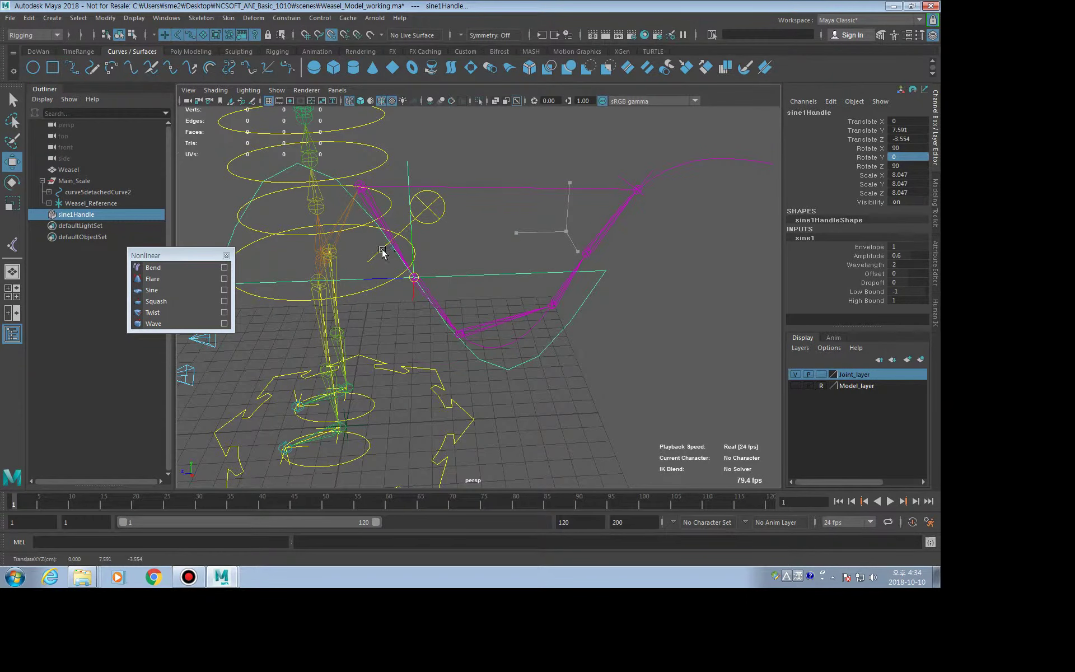
pyautogui.hotkey('ctrl', 'z')
pyautogui.keyDown('alt'); pyautogui.moveTo(403, 293); pyautogui.dragTo(555, 305); pyautogui.keyUp('alt')
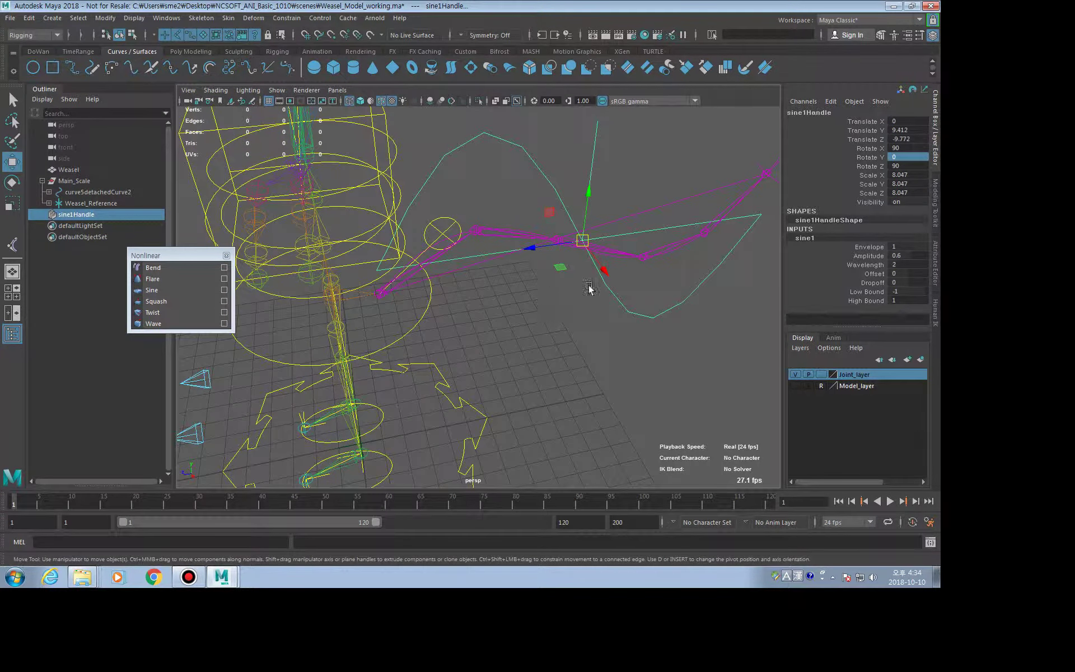
# - Lower sine Amplitude to 0.2 and move its handle to the tail base (Y 8.345, Z -1.725)
pyautogui.click(868, 255)
pyautogui.moveTo(663, 280); pyautogui.dragTo(569, 276, button='middle')
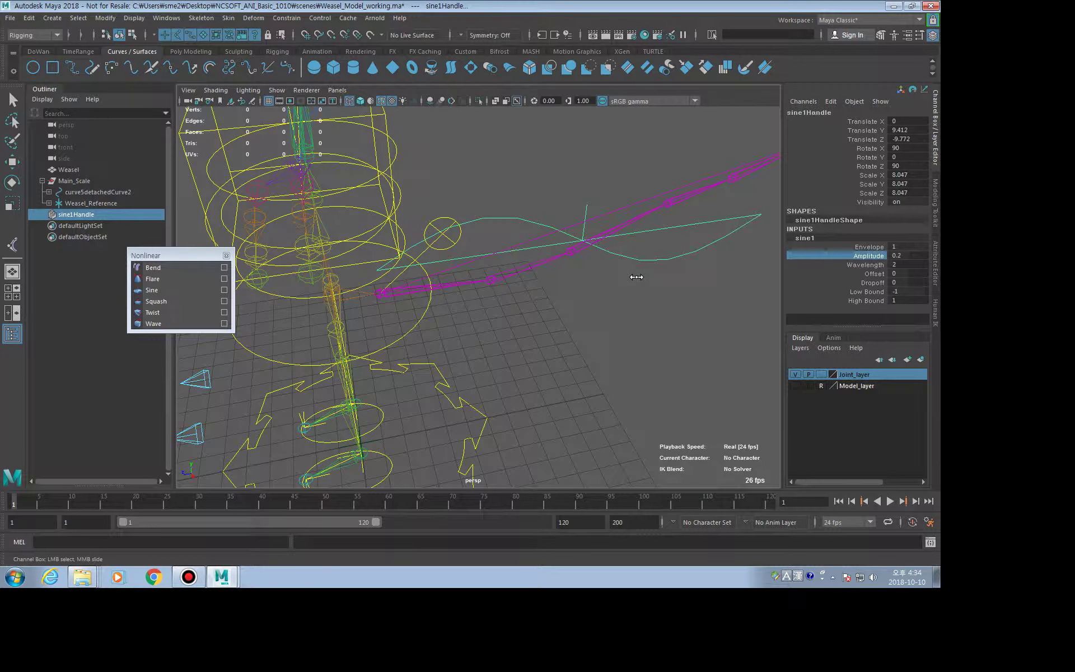
pyautogui.press('w')
pyautogui.moveTo(583, 241)
pyautogui.mouseDown()
pyautogui.moveTo(381, 288)
pyautogui.moveTo(566, 328)
pyautogui.moveTo(547, 321)
pyautogui.moveTo(633, 320)
pyautogui.mouseUp()
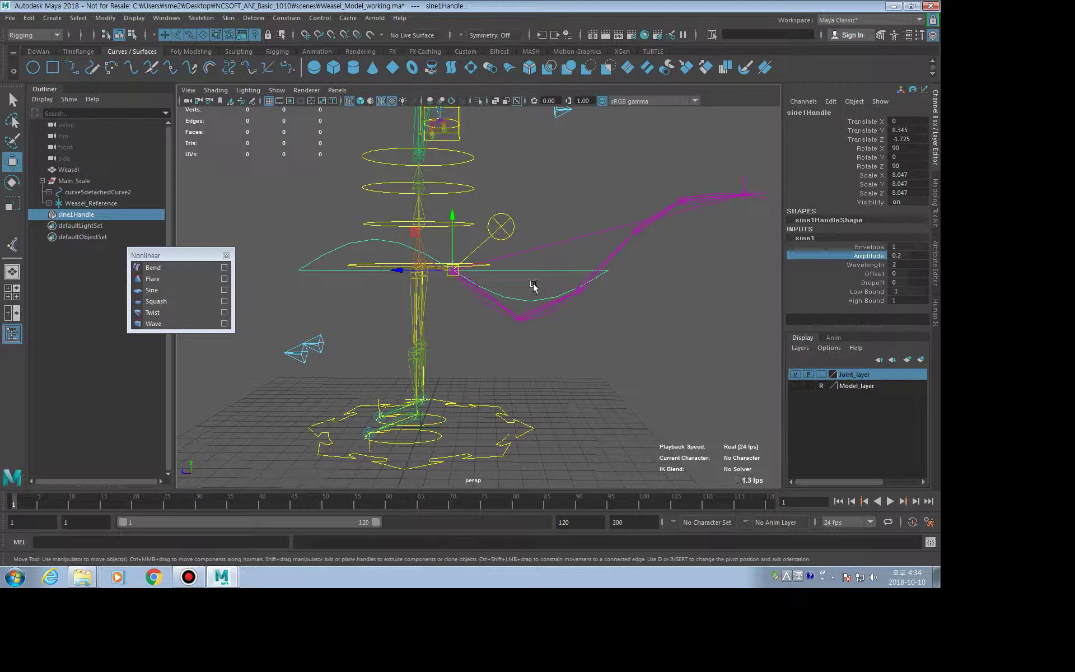
# - Set the sine deformer's Low Bound to -2 and High Bound to 0
pyautogui.click(846, 292)
pyautogui.moveTo(569, 306); pyautogui.dragTo(569, 311, button='middle')
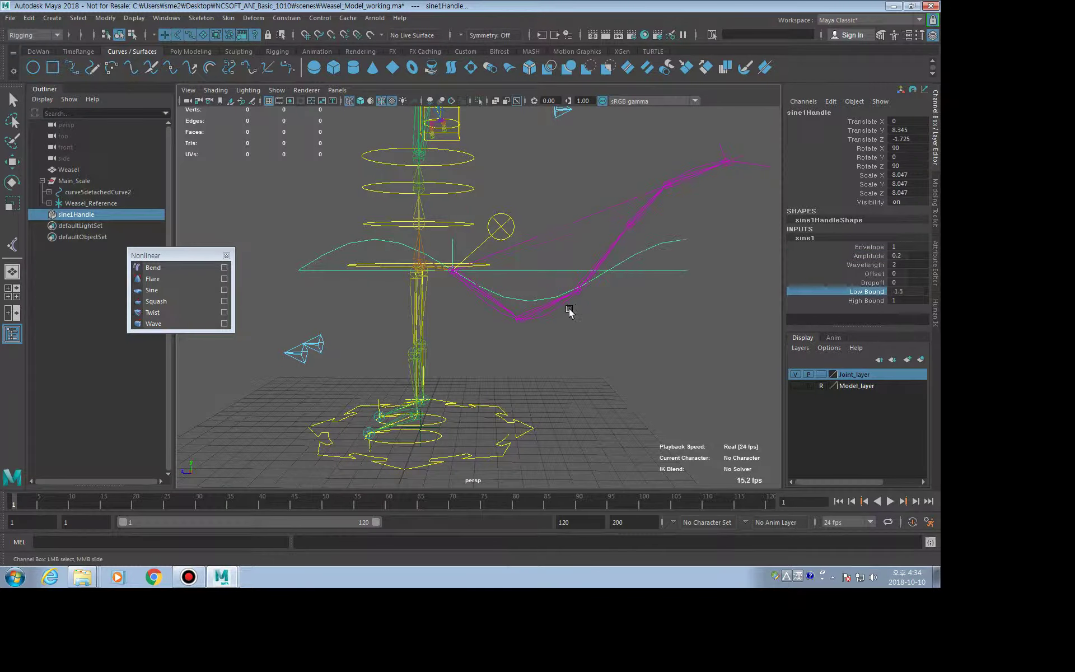
pyautogui.doubleClick(900, 292)
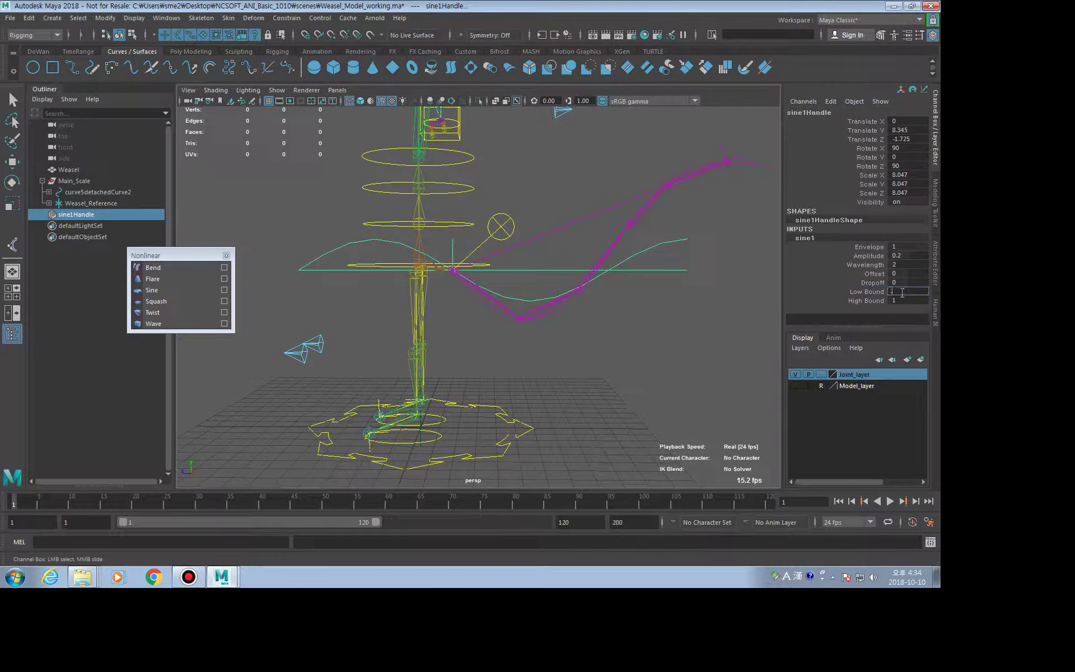
pyautogui.write('2')
pyautogui.press('Return')
pyautogui.doubleClick(896, 301)
pyautogui.write('0')
pyautogui.press('Return')
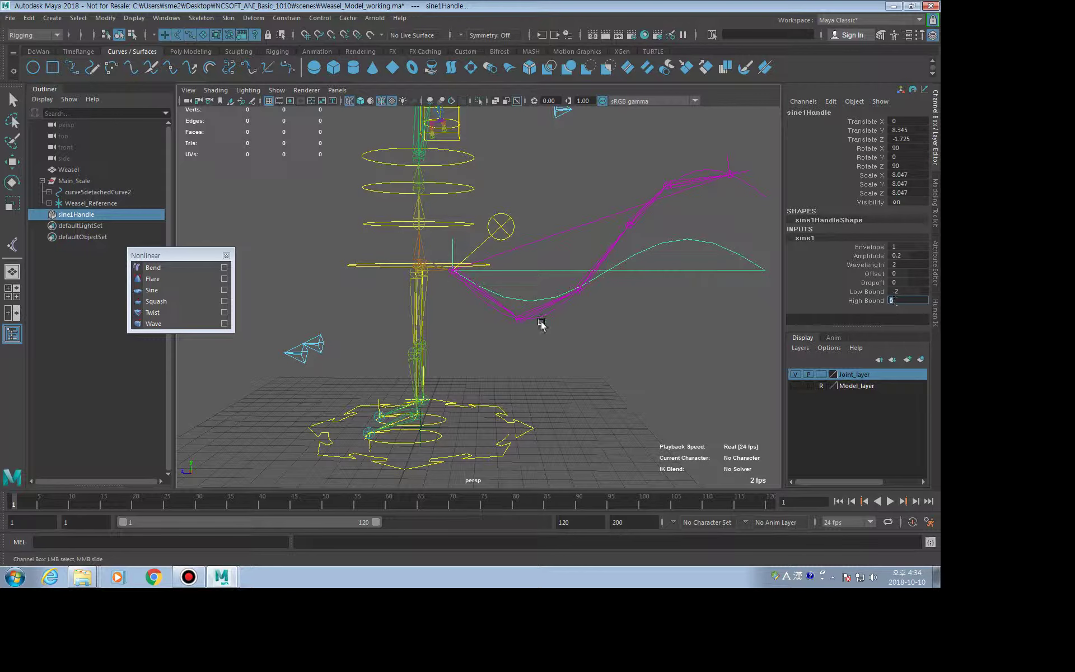
pyautogui.keyDown('alt'); pyautogui.moveTo(566, 344); pyautogui.dragTo(743, 330); pyautogui.keyUp('alt')
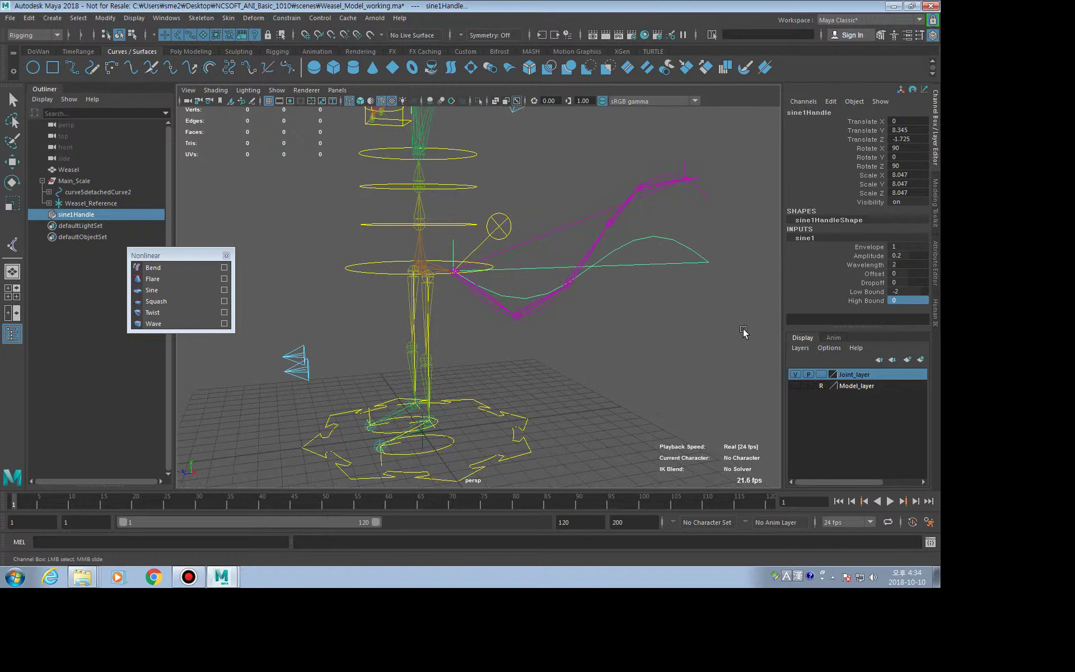
# - Raise sine Amplitude to 0.3, set Dropoff to -1, and slide Offset along the tail
pyautogui.click(857, 256)
pyautogui.moveTo(689, 271); pyautogui.dragTo(726, 295, button='middle')
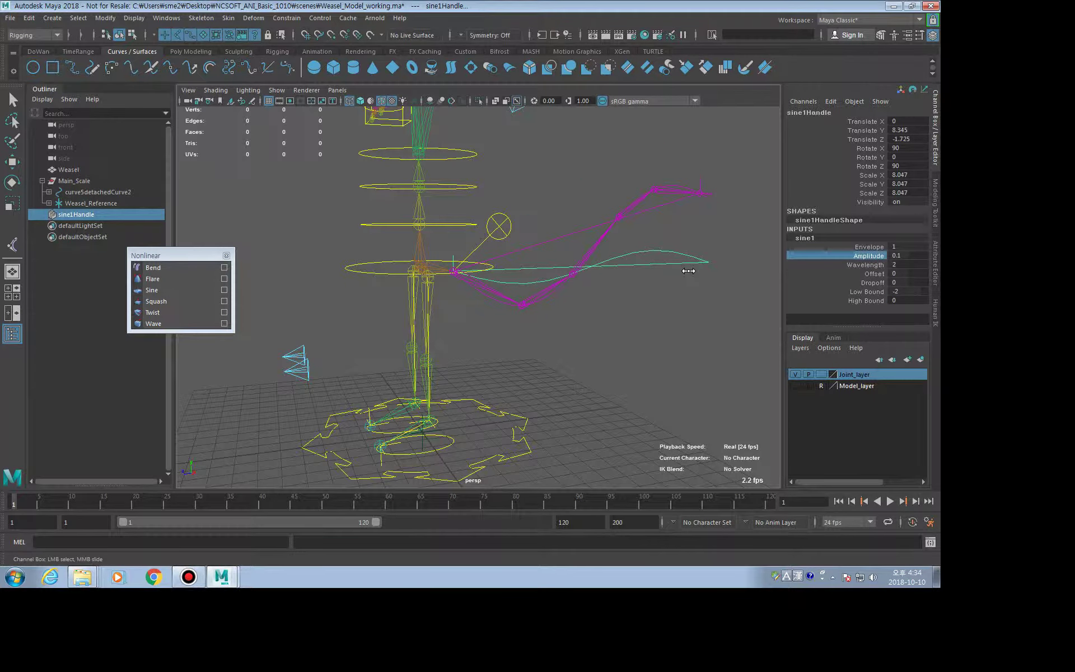
pyautogui.click(860, 283)
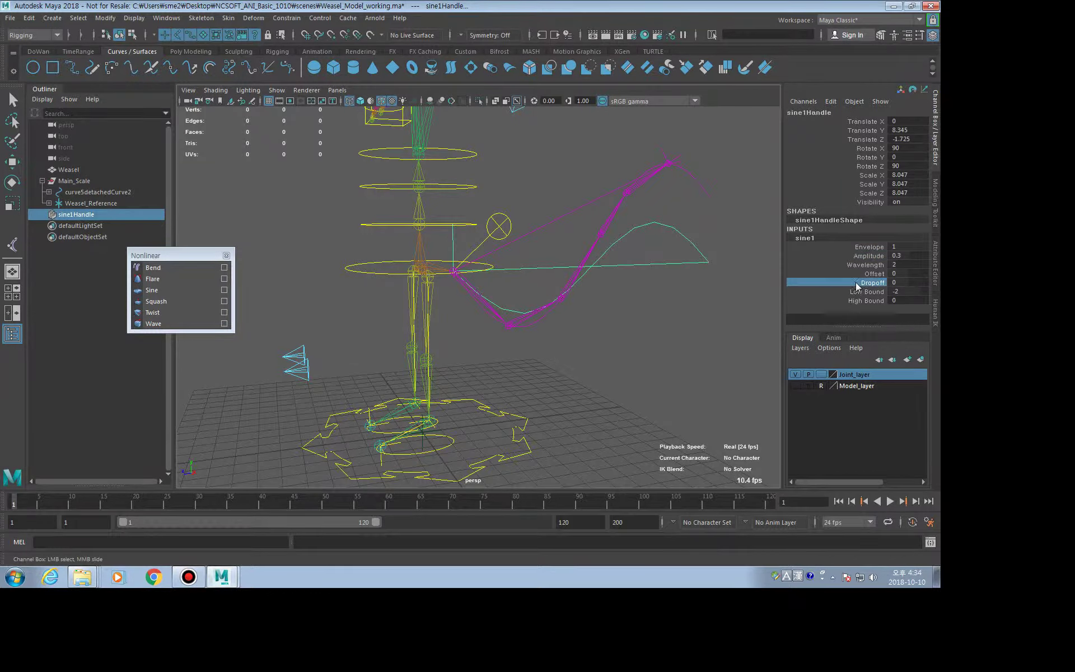
pyautogui.moveTo(605, 304); pyautogui.dragTo(583, 303, button='middle')
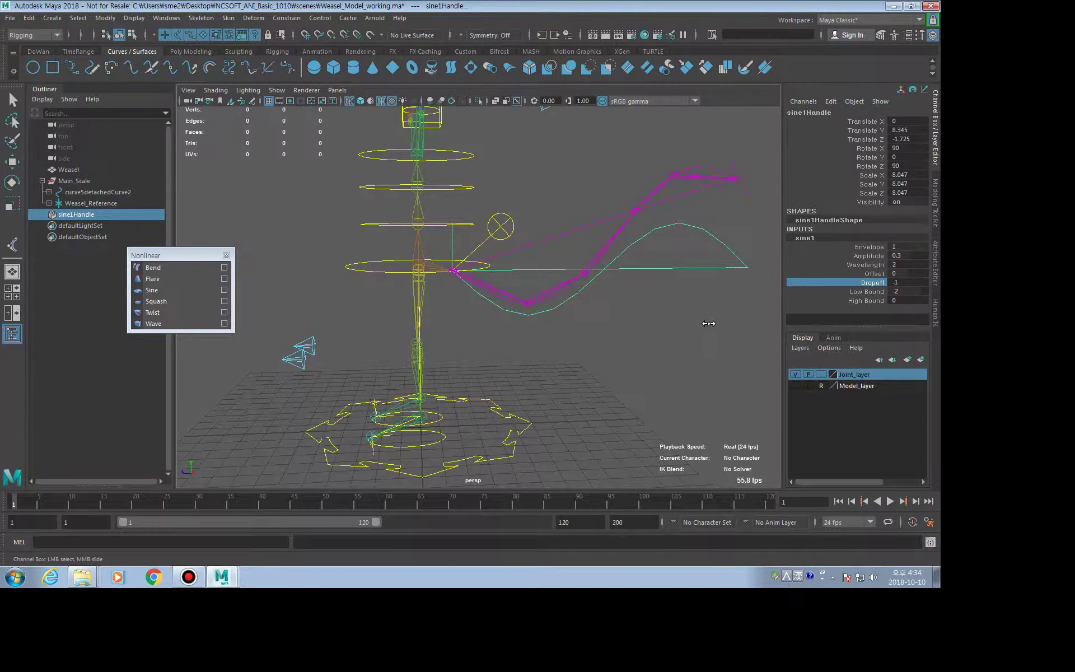
pyautogui.click(846, 274)
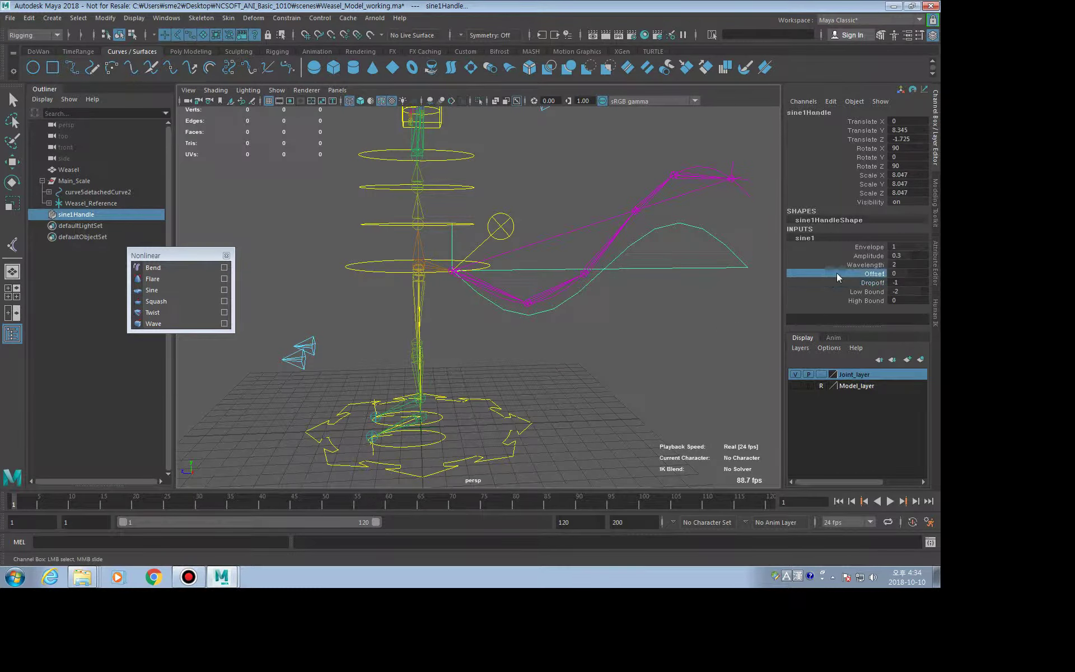
pyautogui.moveTo(644, 292); pyautogui.dragTo(683, 294, button='middle')
# - Compare Dropoff 0 and -1 while sliding Offset to preview the wave, ending at Offset 1.5
pyautogui.doubleClick(896, 282)
pyautogui.write('0')
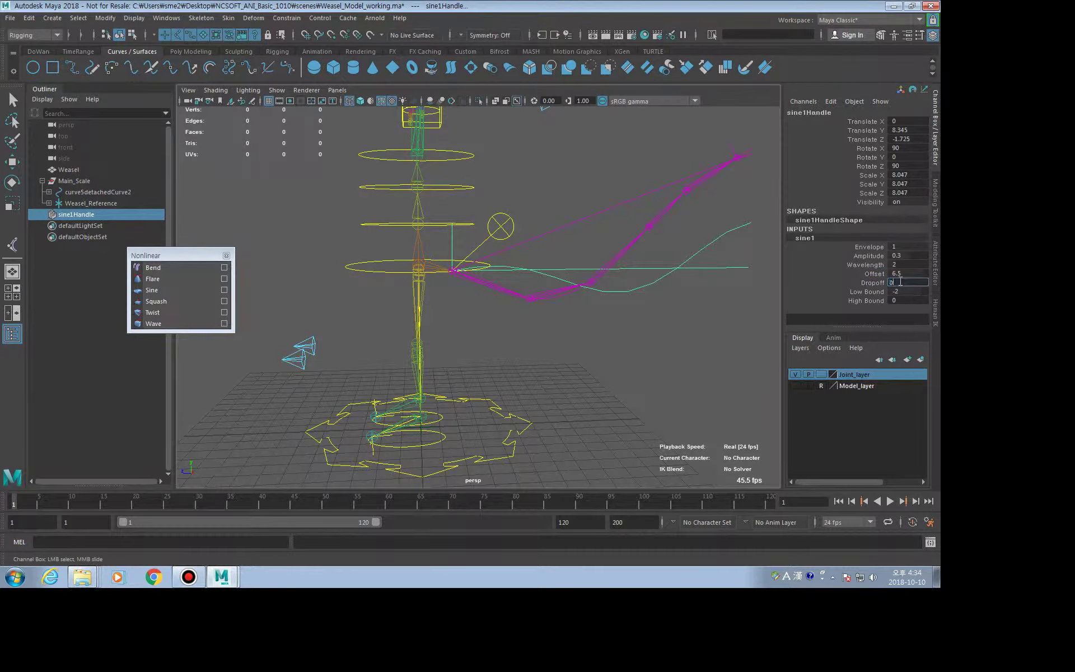
pyautogui.press('Return')
pyautogui.click(833, 274)
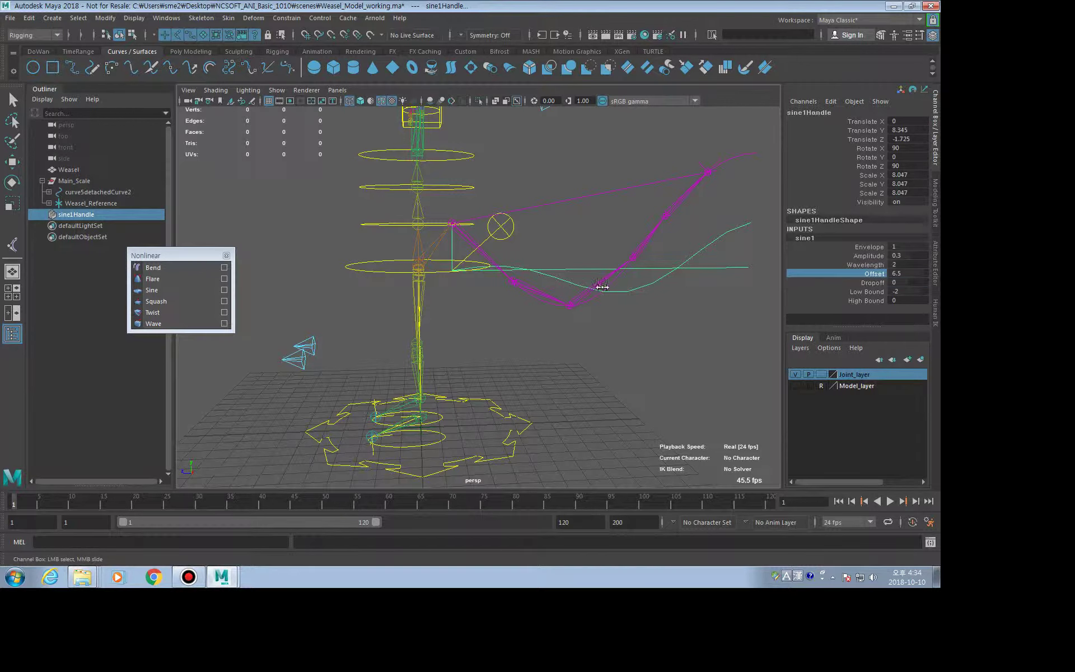
pyautogui.moveTo(602, 287); pyautogui.dragTo(650, 297, button='middle')
pyautogui.click(874, 283)
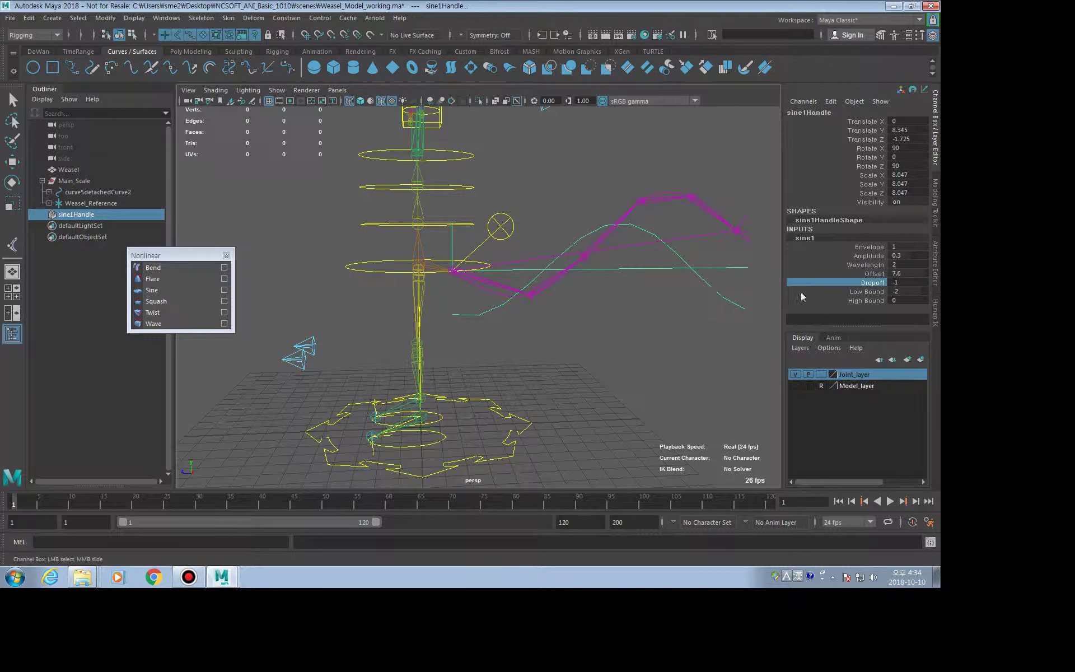
pyautogui.moveTo(720, 295)
pyautogui.mouseDown(button='middle')
pyautogui.moveTo(744, 295)
pyautogui.moveTo(647, 302)
pyautogui.mouseUp(button='middle')
pyautogui.click(879, 276)
pyautogui.moveTo(632, 287); pyautogui.dragTo(590, 288, button='middle')
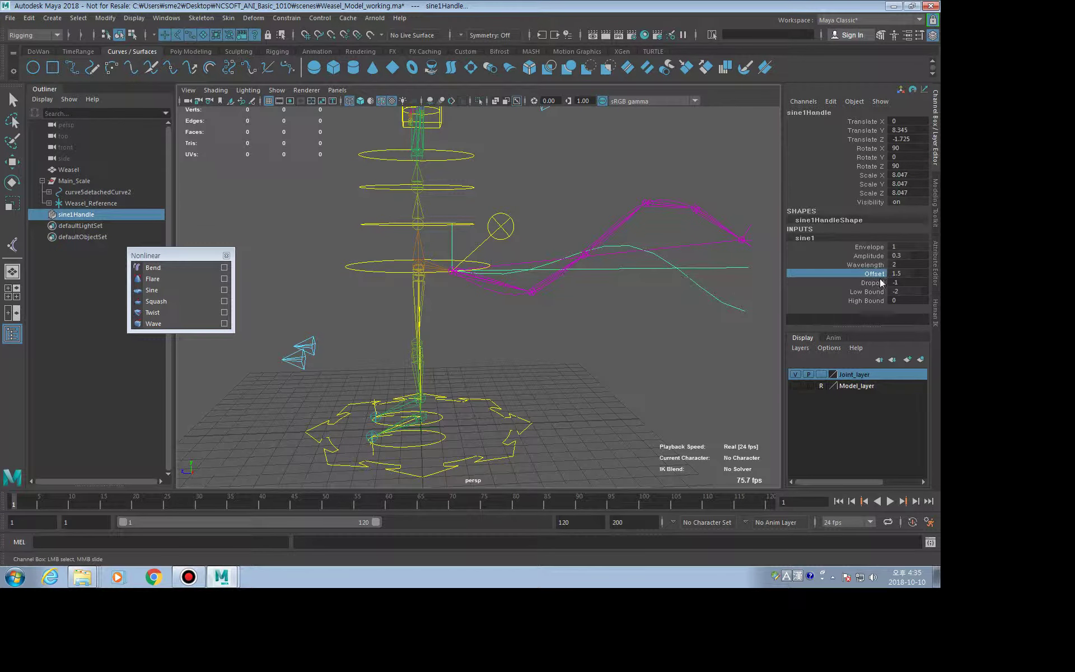
# - Set sine Offset to 0 and shorten Wavelength to 1.4, undoing a trial Amplitude change
pyautogui.click(907, 273)
pyautogui.write('0')
pyautogui.press('Return')
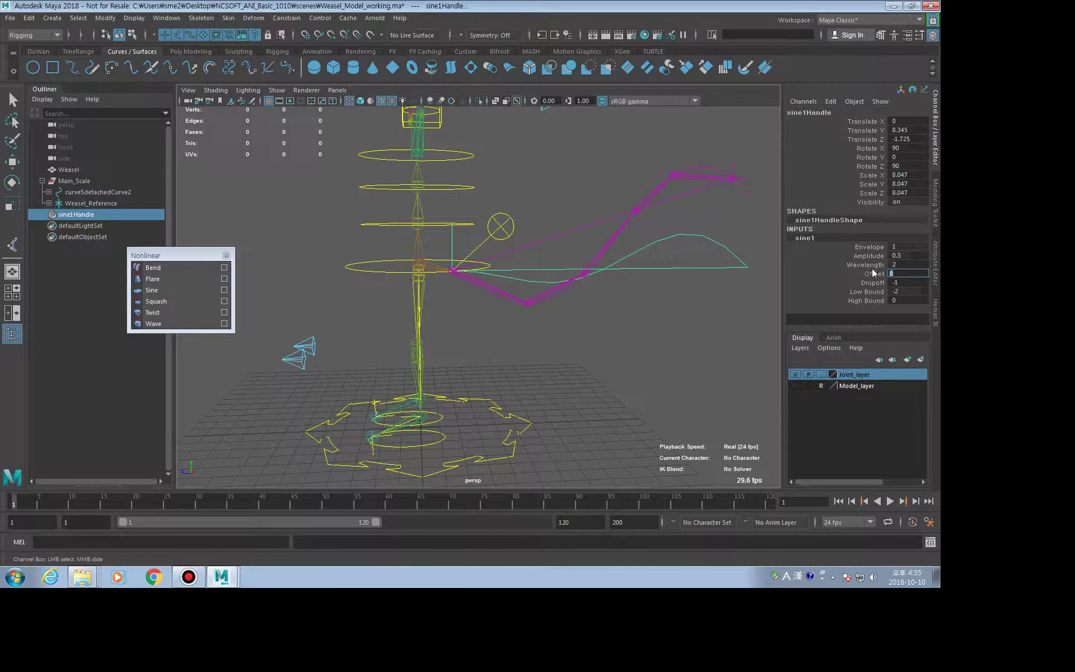
pyautogui.click(866, 264)
pyautogui.moveTo(644, 295); pyautogui.dragTo(534, 311, button='middle')
pyautogui.click(865, 255)
pyautogui.hotkey('ctrl', 'z')
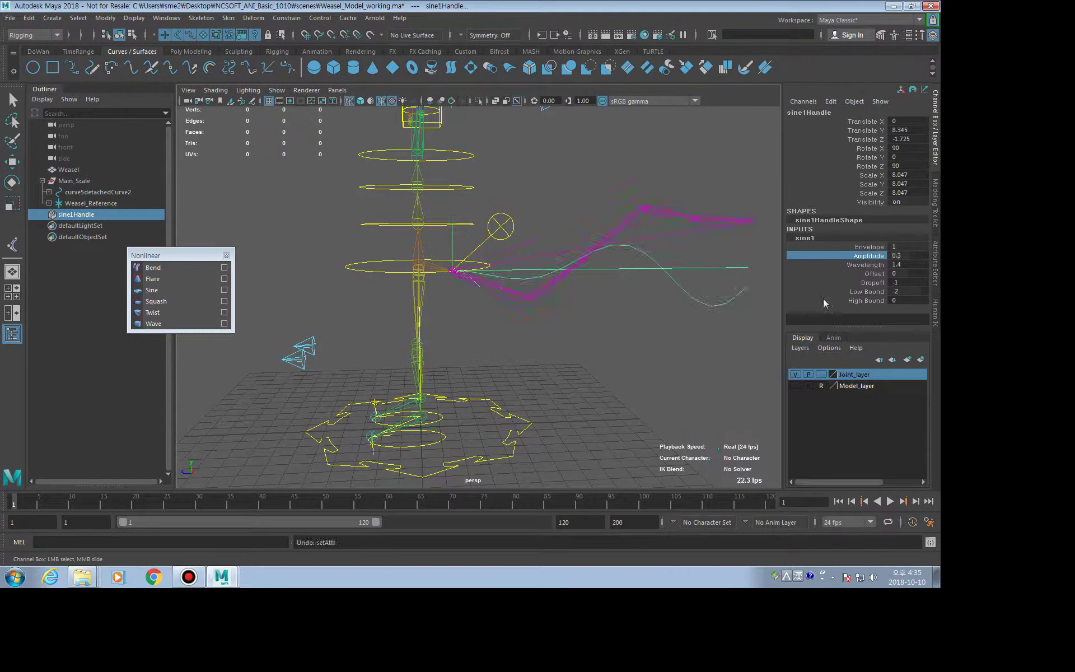
# - Preview the sine effect by fading Envelope and sliding Offset, undoing the offset changes
pyautogui.click(865, 273)
pyautogui.moveTo(601, 319); pyautogui.dragTo(624, 320, button='middle')
pyautogui.hotkey('ctrl', 'z')
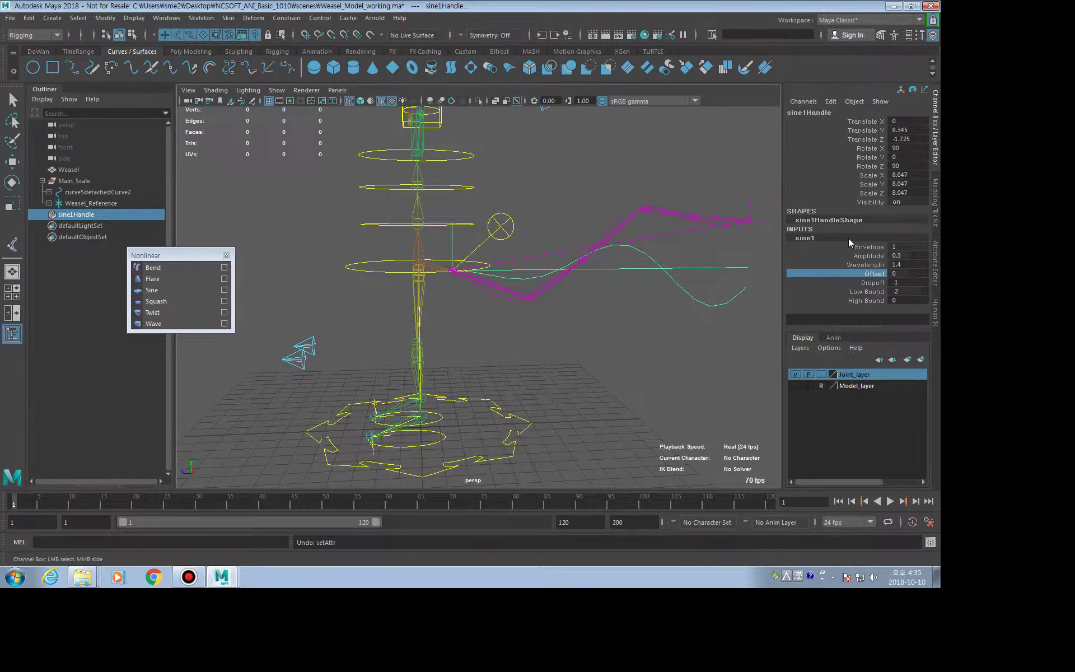
pyautogui.click(835, 246)
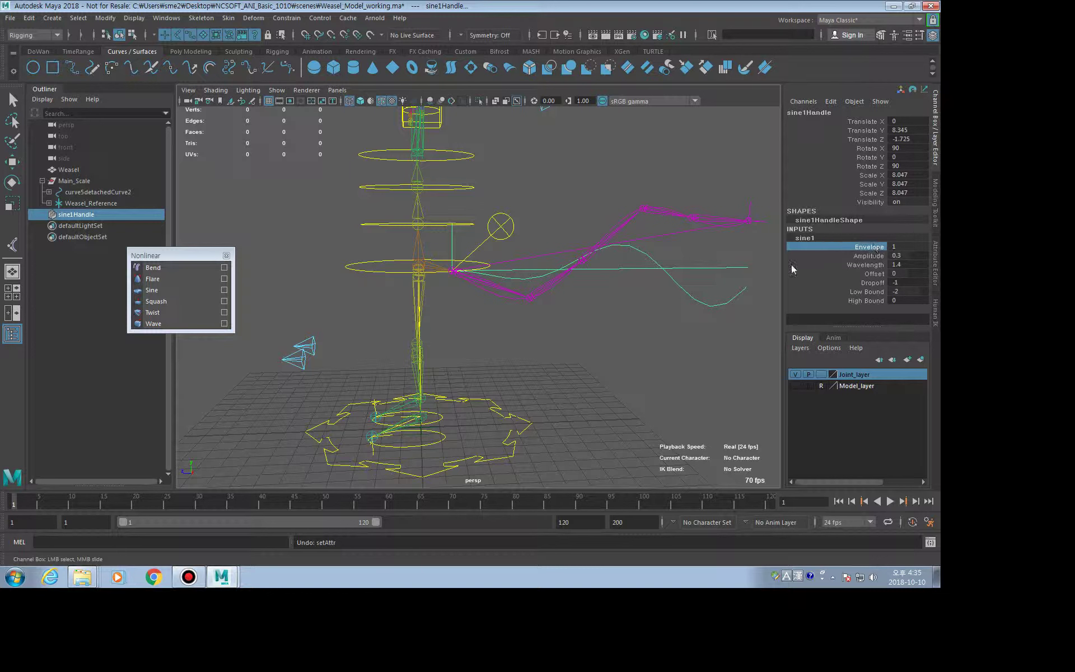
pyautogui.moveTo(604, 320); pyautogui.dragTo(597, 318, button='middle')
pyautogui.click(857, 278)
pyautogui.moveTo(566, 285)
pyautogui.mouseDown(button='middle')
pyautogui.moveTo(540, 288)
pyautogui.moveTo(569, 295)
pyautogui.mouseUp(button='middle')
pyautogui.hotkey('ctrl', 'z')
pyautogui.moveTo(666, 260); pyautogui.dragTo(808, 263, button='middle')
# - Switch the sine effect off with Envelope 0, keeping Offset at 0
pyautogui.click(846, 274)
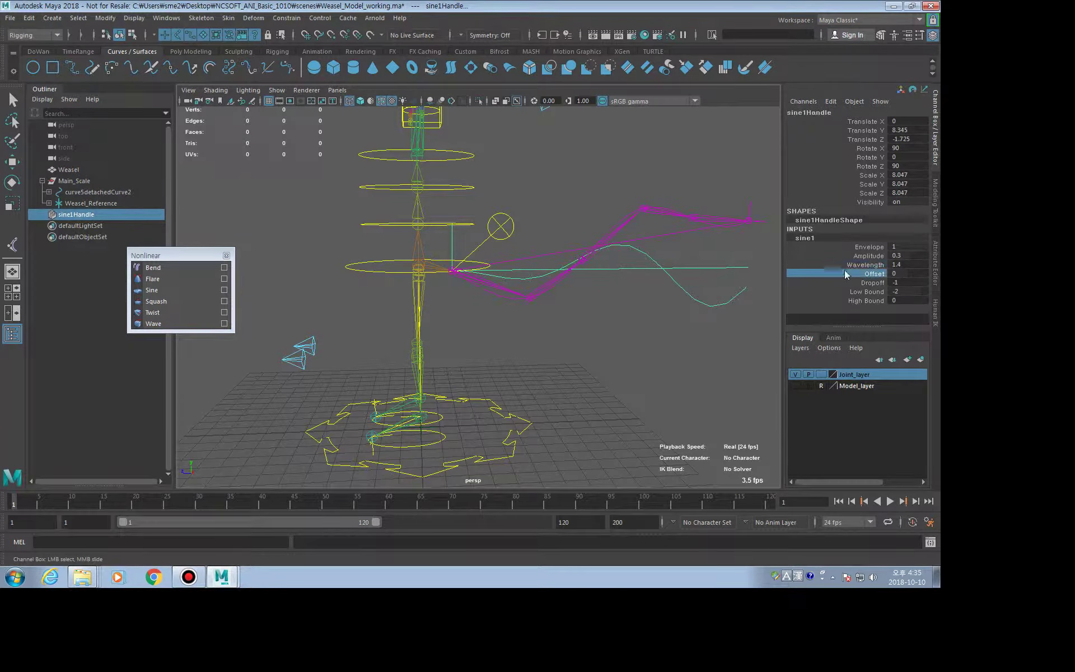
pyautogui.moveTo(562, 290); pyautogui.dragTo(583, 291, button='middle')
pyautogui.click(900, 246)
pyautogui.hotkey('ctrl', 'z')
pyautogui.write('0')
pyautogui.press('Return')
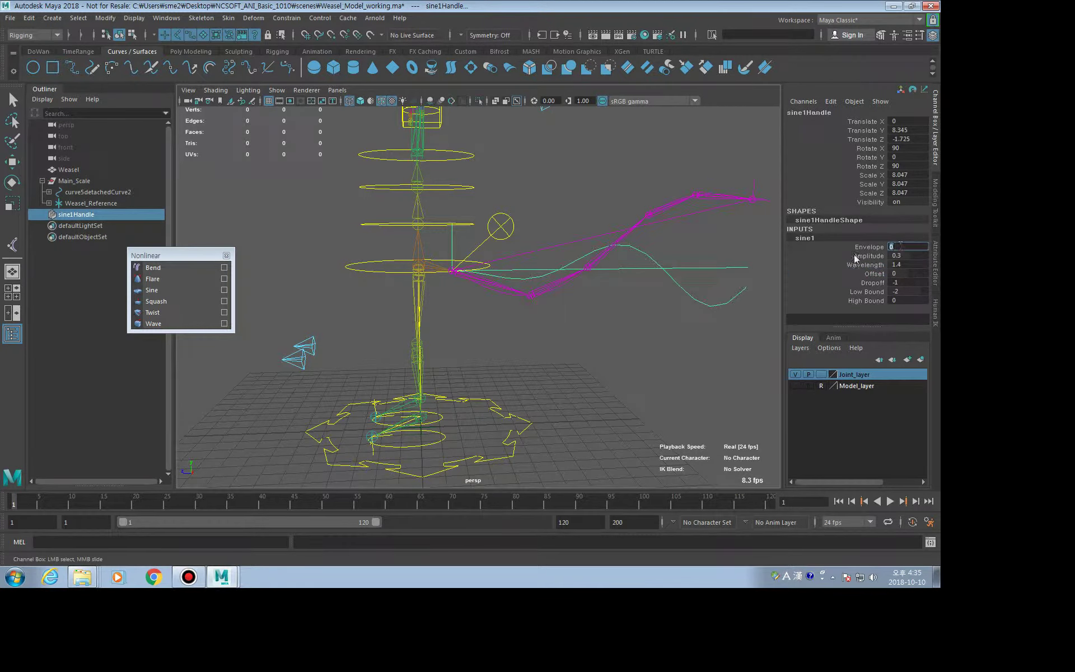
# - Deselect the sine deformer and reselect the tail curve curve15 in the viewport
pyautogui.click(703, 330)
pyautogui.keyDown('alt'); pyautogui.moveTo(701, 331); pyautogui.dragTo(616, 324); pyautogui.keyUp('alt')
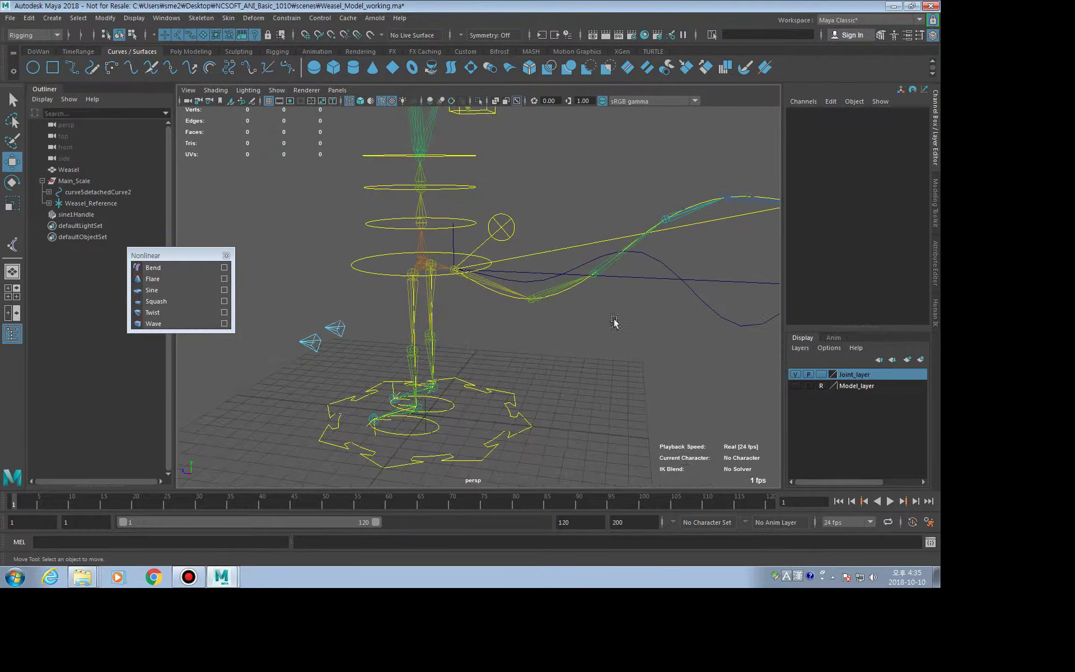
pyautogui.press('w')
pyautogui.click(606, 275)
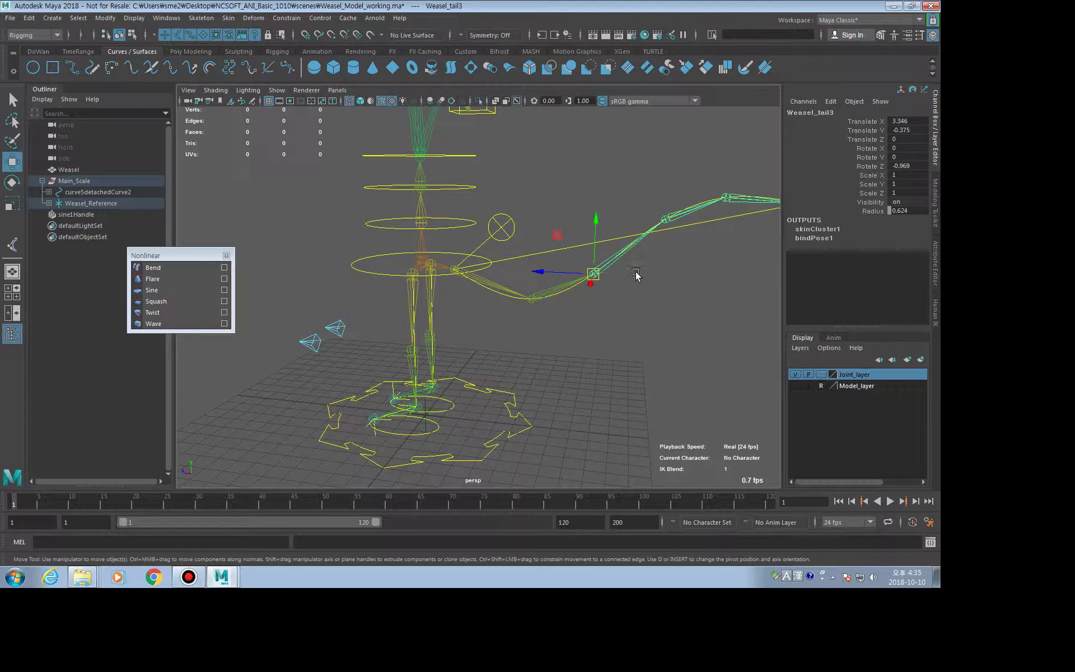
pyautogui.moveTo(656, 280); pyautogui.dragTo(660, 360)
pyautogui.click(664, 364)
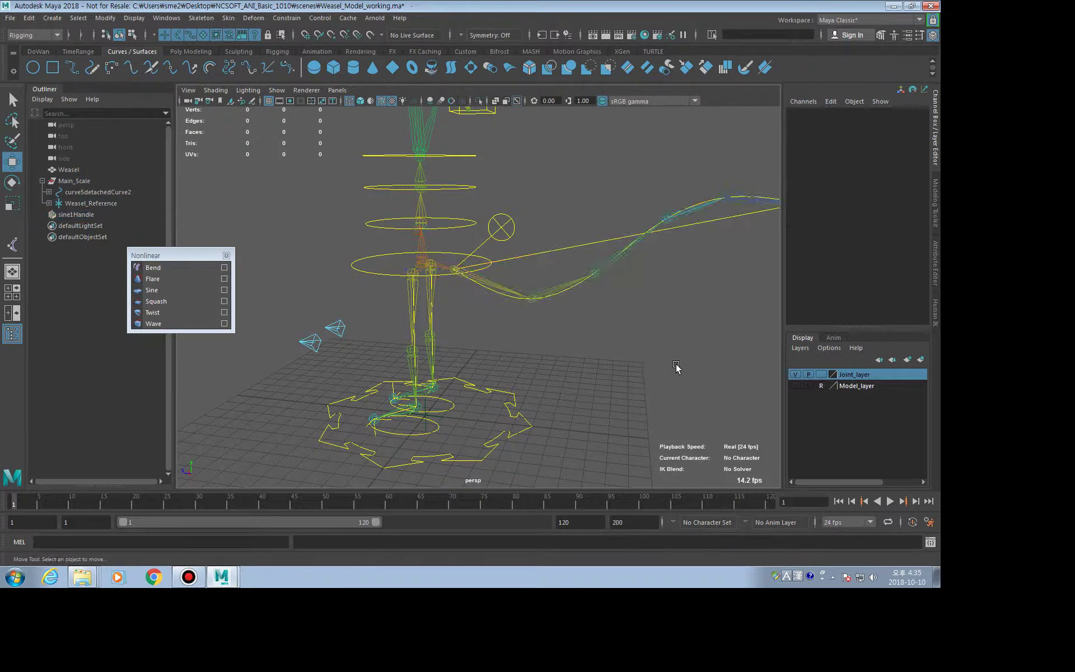
pyautogui.click(560, 292)
pyautogui.moveTo(573, 310)
pyautogui.keyDown('alt'); pyautogui.mouseDown()
pyautogui.moveTo(610, 326)
pyautogui.moveTo(602, 319)
pyautogui.mouseUp(); pyautogui.keyUp('alt')
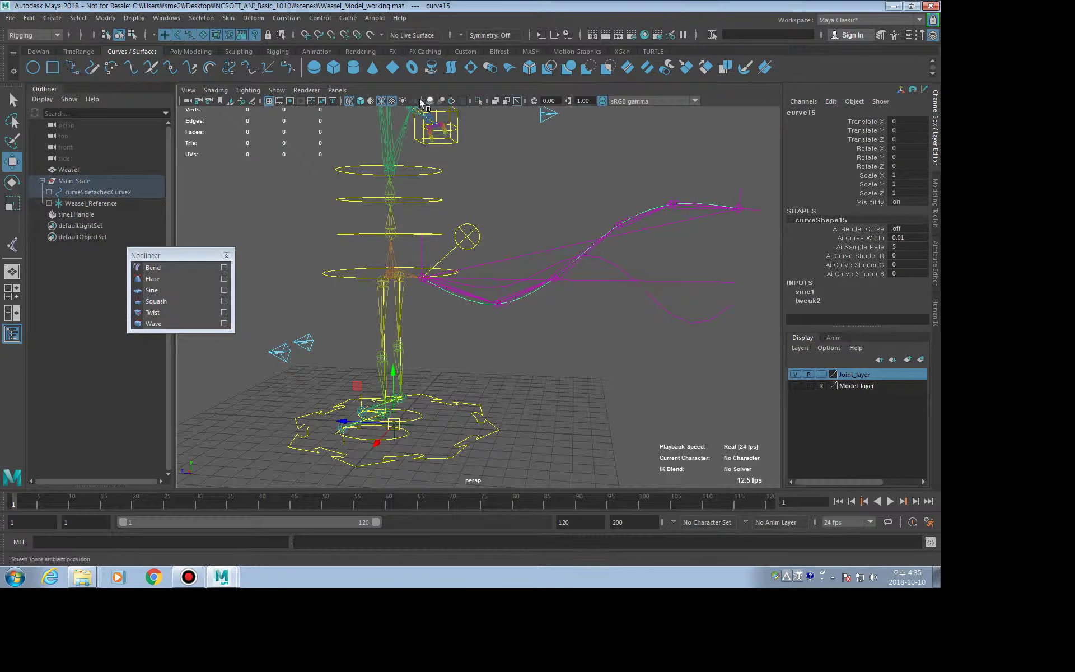
# - Add a bend deformer to the tail curve and test its Curvature
pyautogui.click(187, 271)
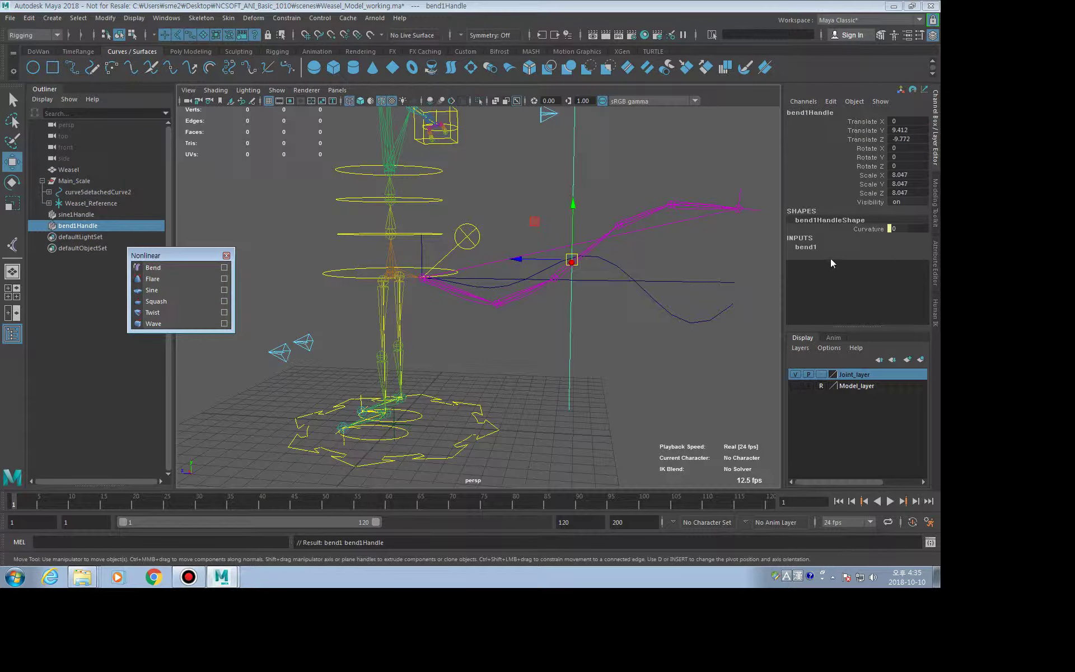
pyautogui.click(806, 247)
pyautogui.click(868, 264)
pyautogui.moveTo(626, 287); pyautogui.dragTo(634, 282, button='middle')
pyautogui.keyDown('alt'); pyautogui.moveTo(634, 283); pyautogui.dragTo(588, 286); pyautogui.keyUp('alt')
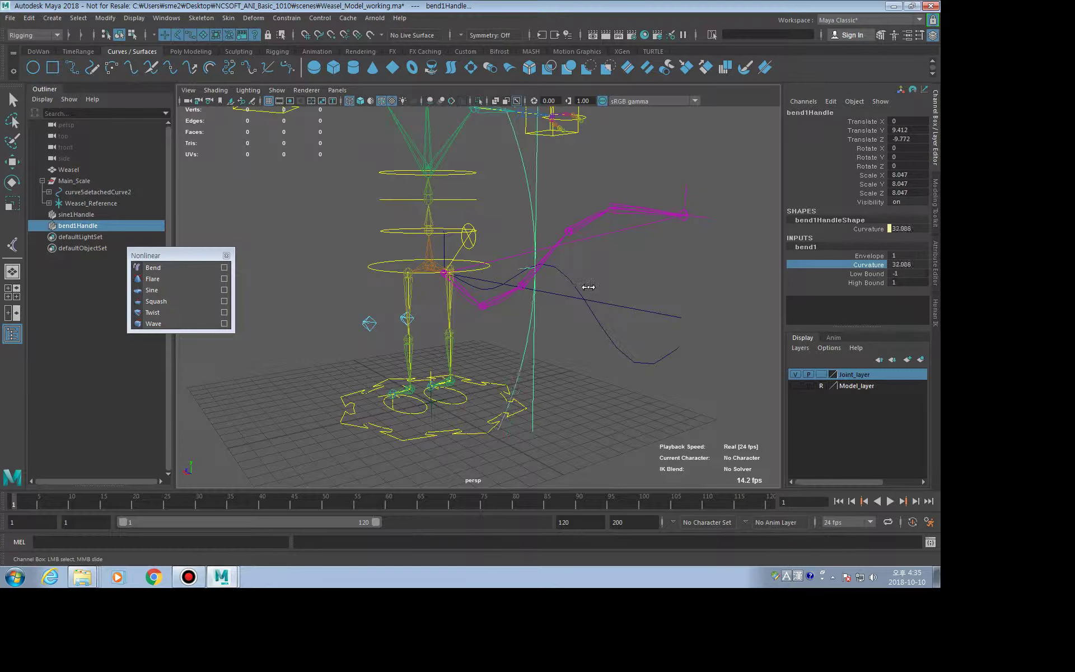
# - Rotate the bend handle 90° on X and Z and move it to the tail base
pyautogui.press('e')
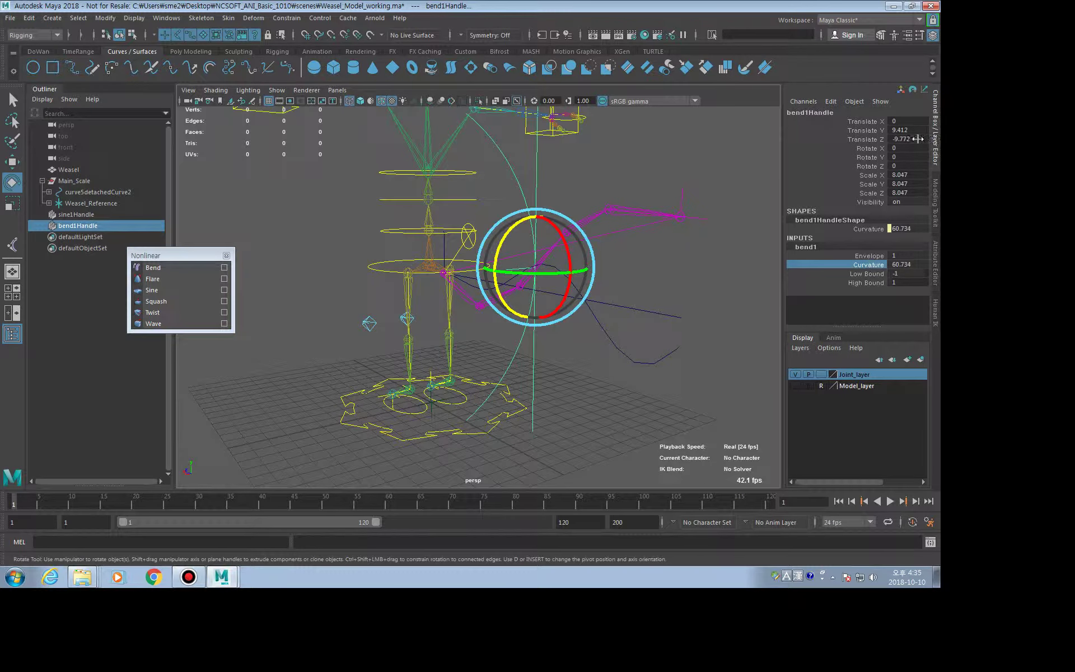
pyautogui.click(912, 148)
pyautogui.write('90')
pyautogui.press('Tab')
pyautogui.press('Tab')
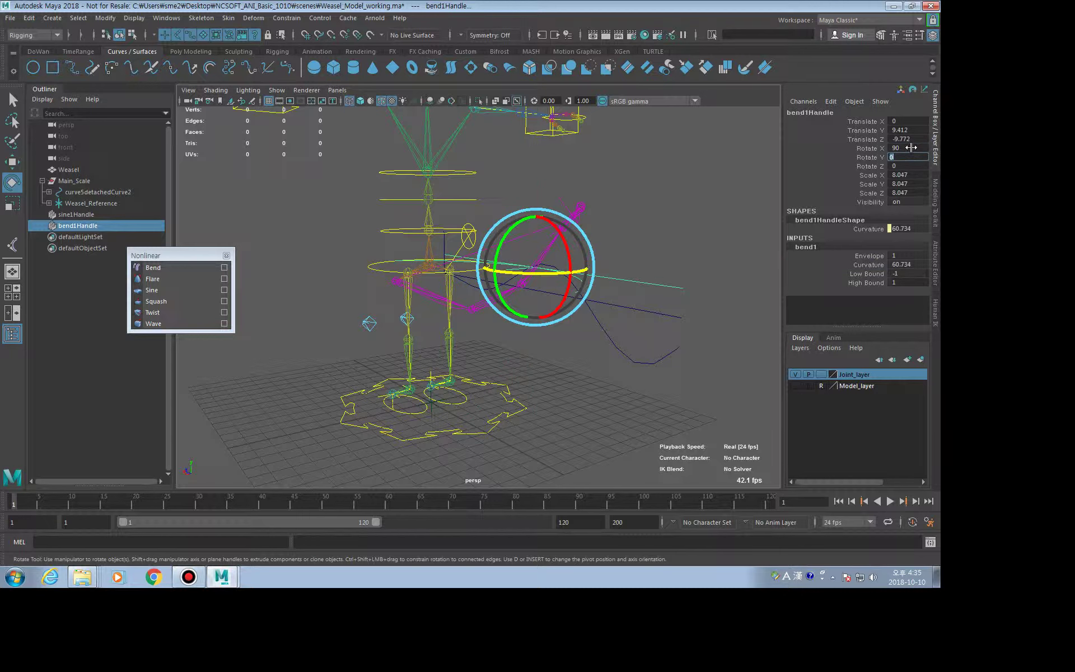
pyautogui.write('90')
pyautogui.press('Return')
pyautogui.press('Return')
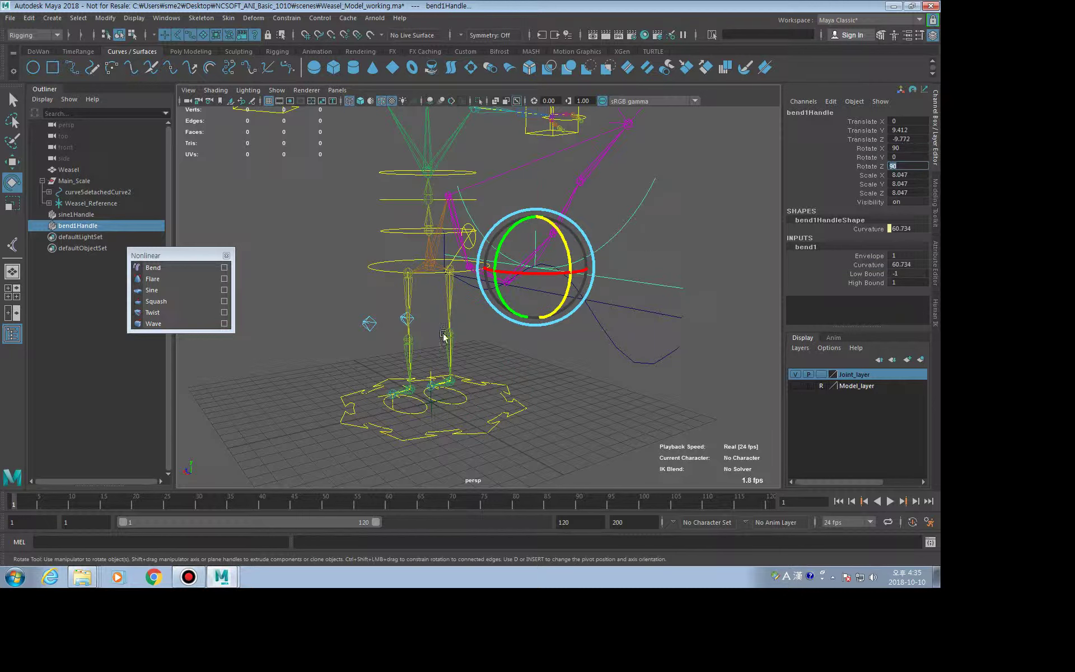
pyautogui.moveTo(481, 364)
pyautogui.keyDown('alt'); pyautogui.mouseDown()
pyautogui.moveTo(516, 391)
pyautogui.moveTo(523, 384)
pyautogui.mouseUp(); pyautogui.keyUp('alt')
pyautogui.press('w')
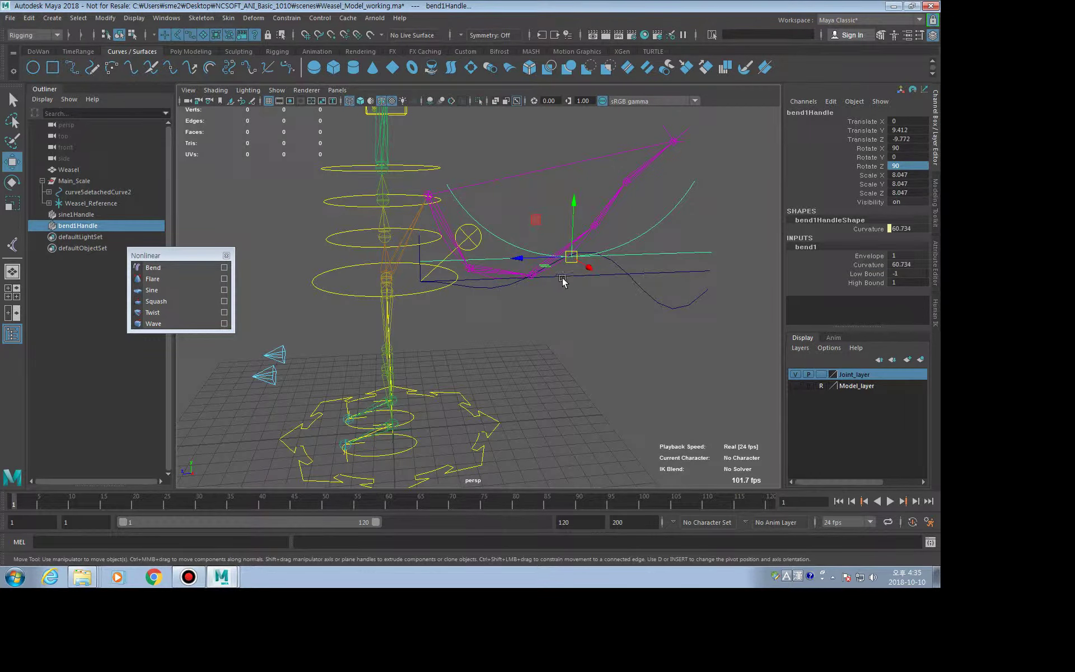
pyautogui.moveTo(572, 257)
pyautogui.mouseDown()
pyautogui.moveTo(429, 283)
pyautogui.moveTo(625, 305)
pyautogui.mouseUp()
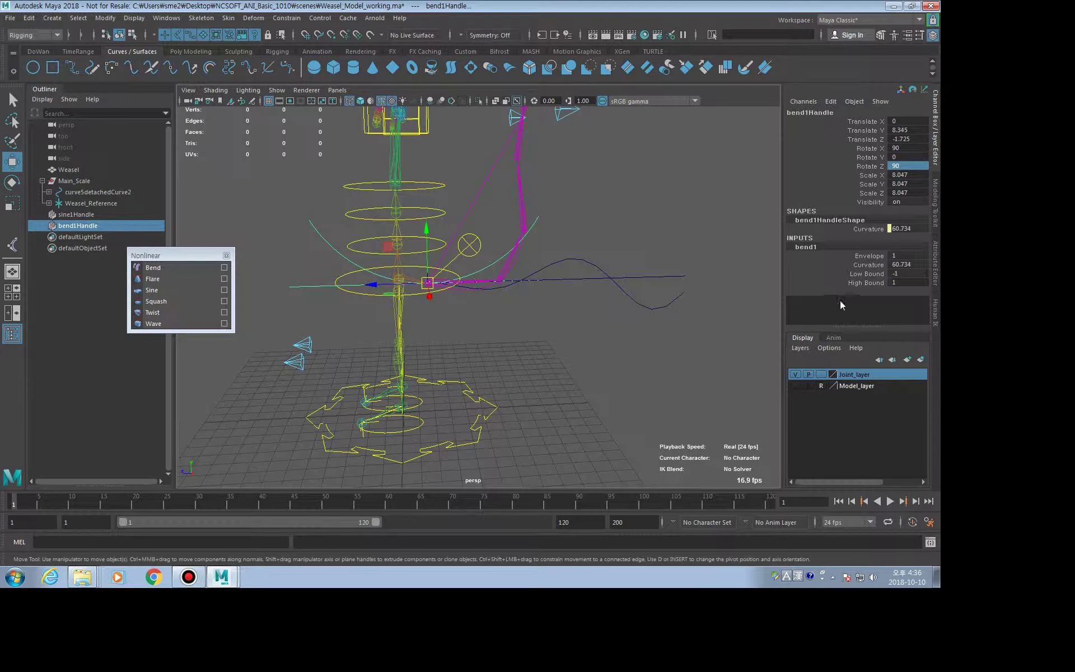
# - Set bend Low Bound -2, High Bound 0, and Curvature to -4.584
pyautogui.click(866, 274)
pyautogui.moveTo(733, 290)
pyautogui.mouseDown(button='middle')
pyautogui.moveTo(744, 291)
pyautogui.moveTo(721, 291)
pyautogui.mouseUp(button='middle')
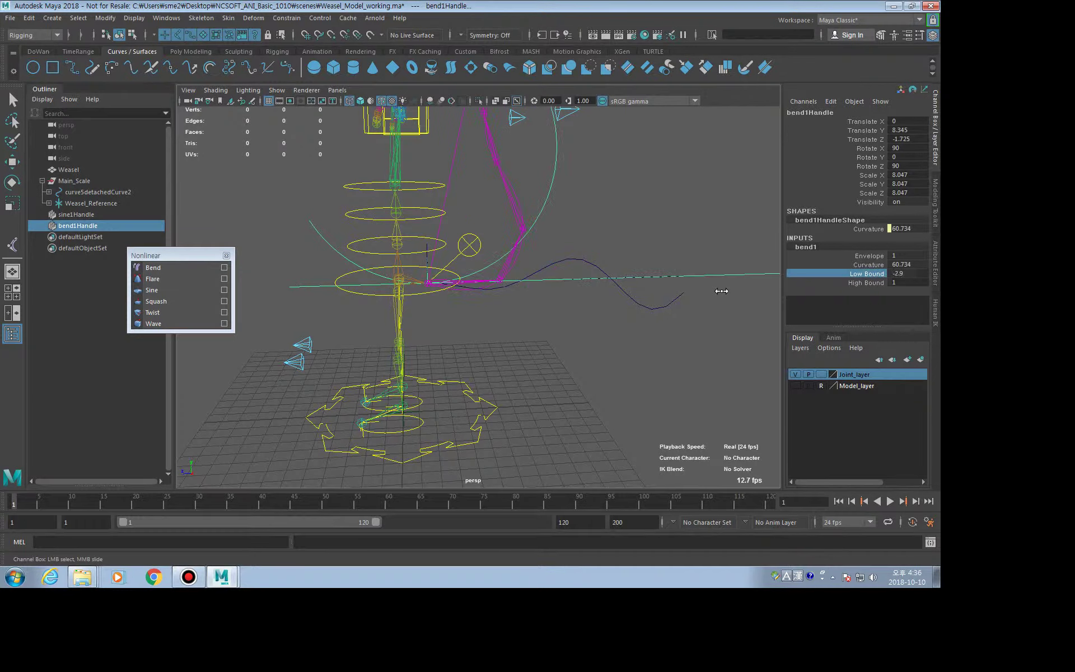
pyautogui.doubleClick(913, 273)
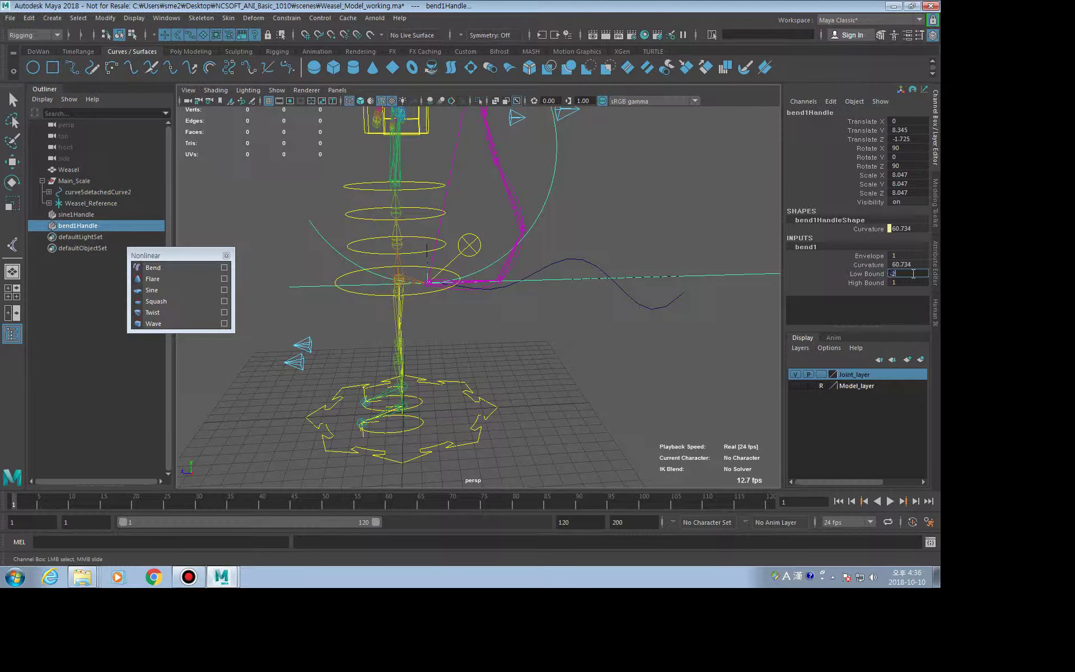
pyautogui.press('Return')
pyautogui.doubleClick(906, 282)
pyautogui.write('0')
pyautogui.press('Return')
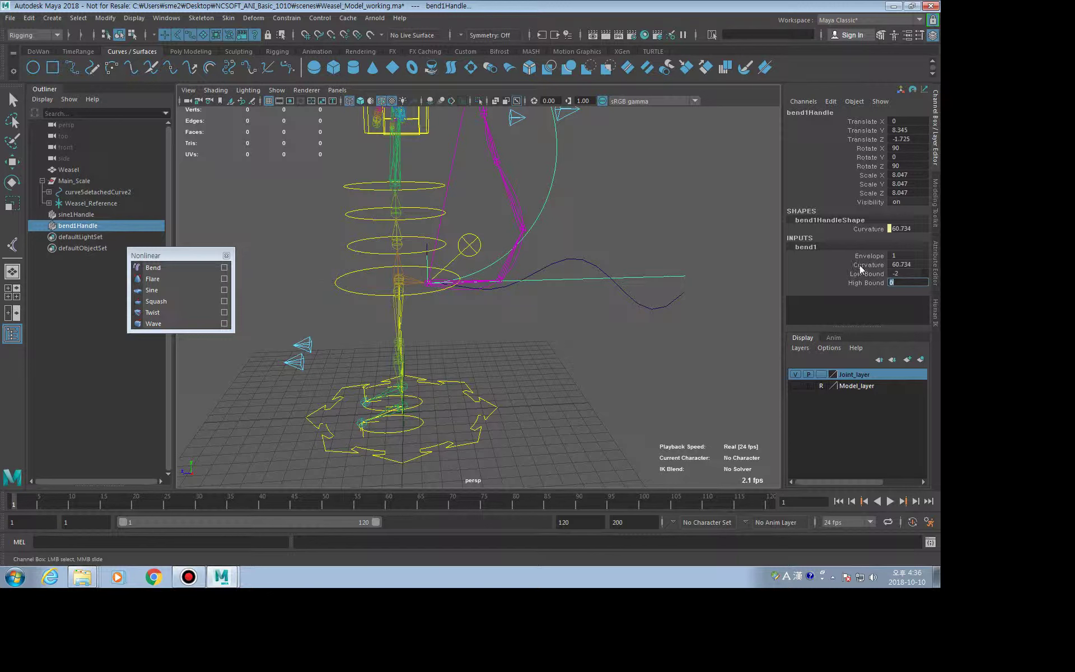
pyautogui.click(865, 265)
pyautogui.moveTo(681, 299)
pyautogui.mouseDown(button='middle')
pyautogui.moveTo(618, 302)
pyautogui.moveTo(680, 333)
pyautogui.mouseUp(button='middle')
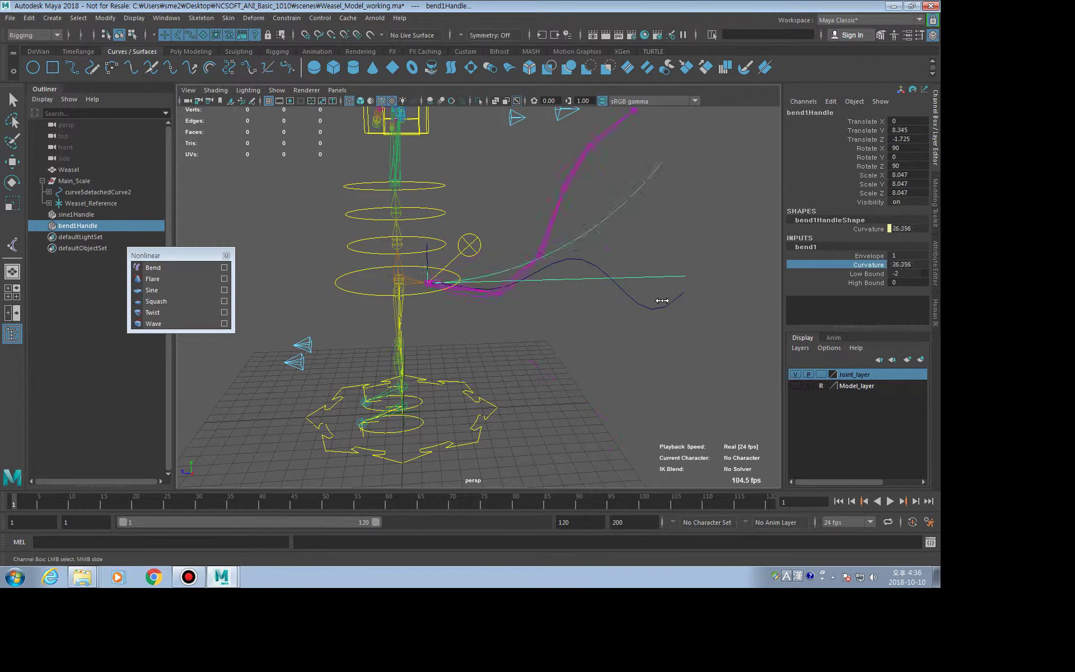
# - Show the weasel model layer again and orbit around the rig
pyautogui.click(795, 386)
pyautogui.moveTo(669, 375); pyautogui.dragTo(698, 367, button='middle')
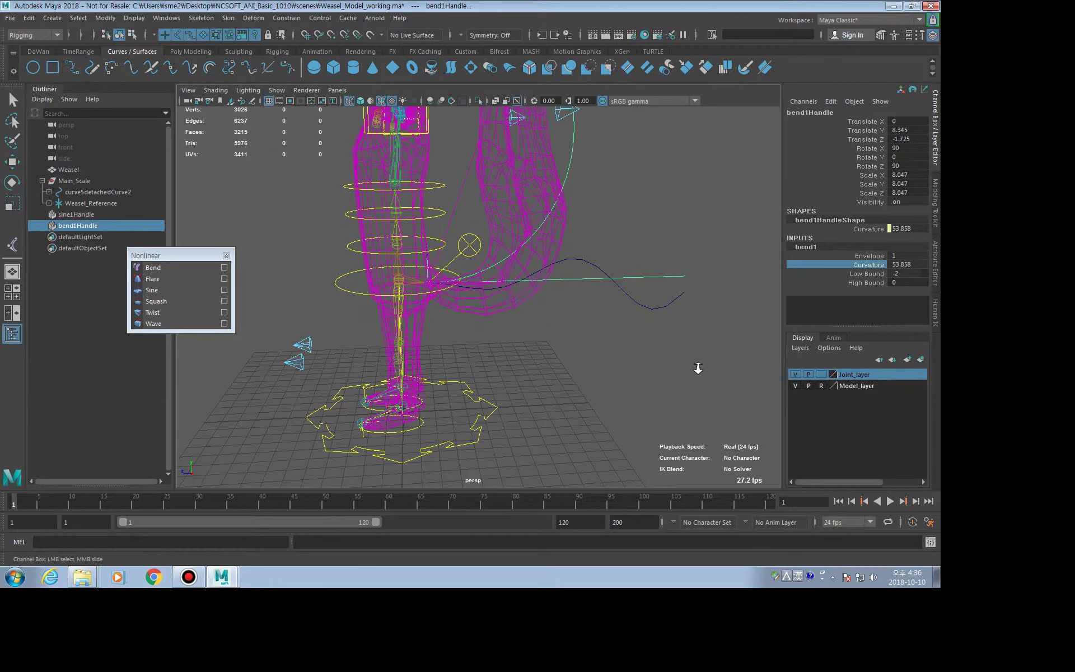
pyautogui.keyDown('alt'); pyautogui.moveTo(698, 368); pyautogui.dragTo(609, 360); pyautogui.keyUp('alt')
pyautogui.press('w')
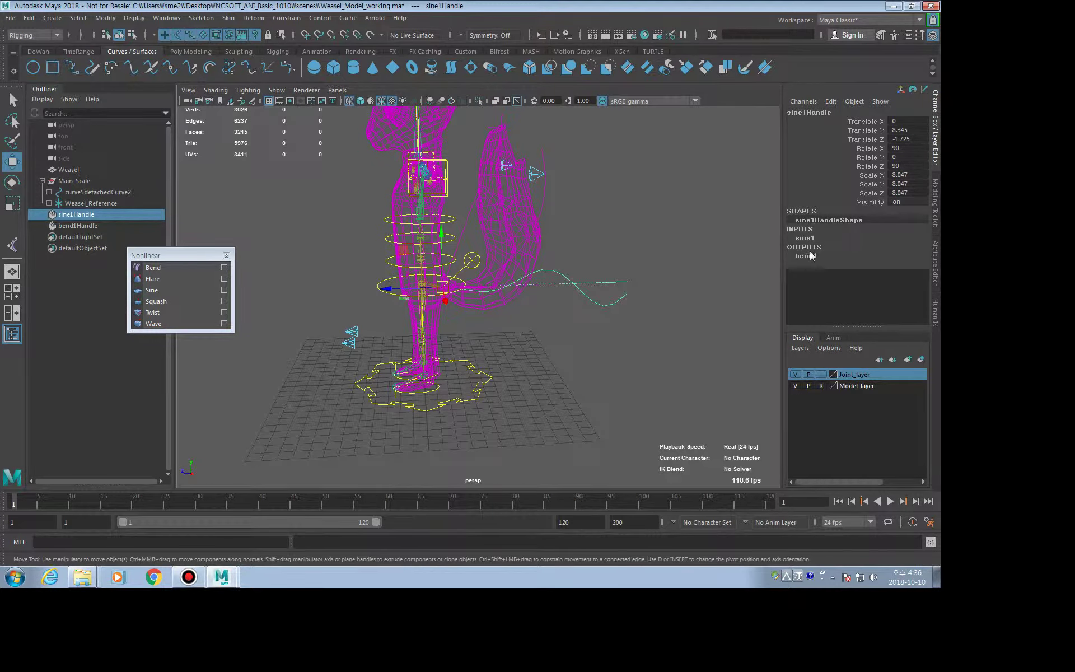
# - Set sine1 Offset to 1.2 to shift the tail's wave and view the weasel
pyautogui.click(808, 239)
pyautogui.click(866, 247)
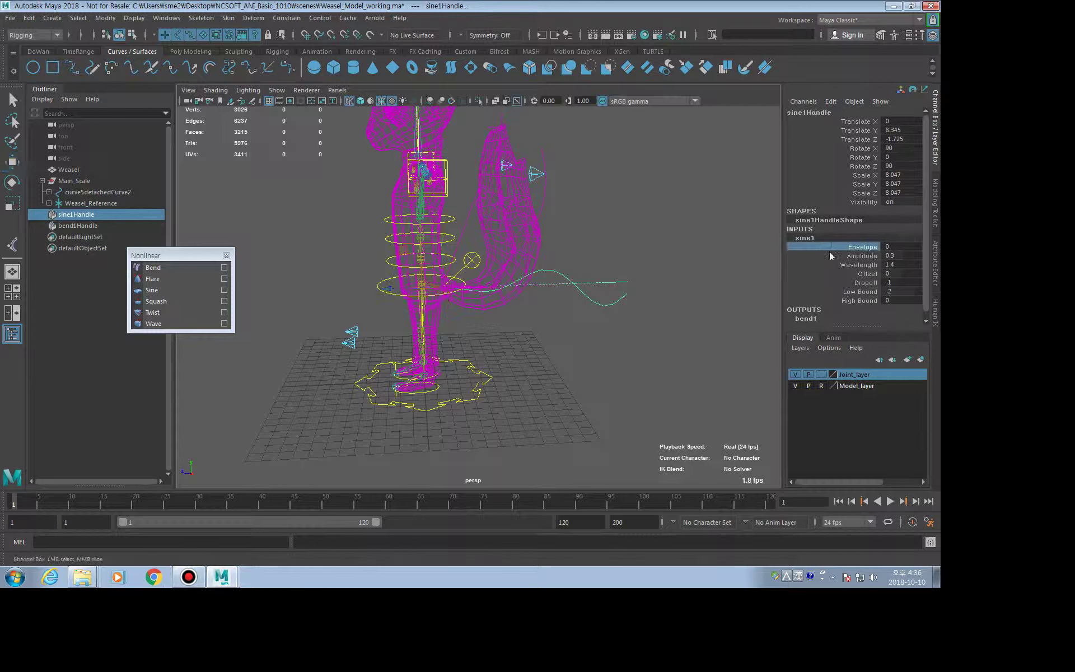
pyautogui.click(867, 274)
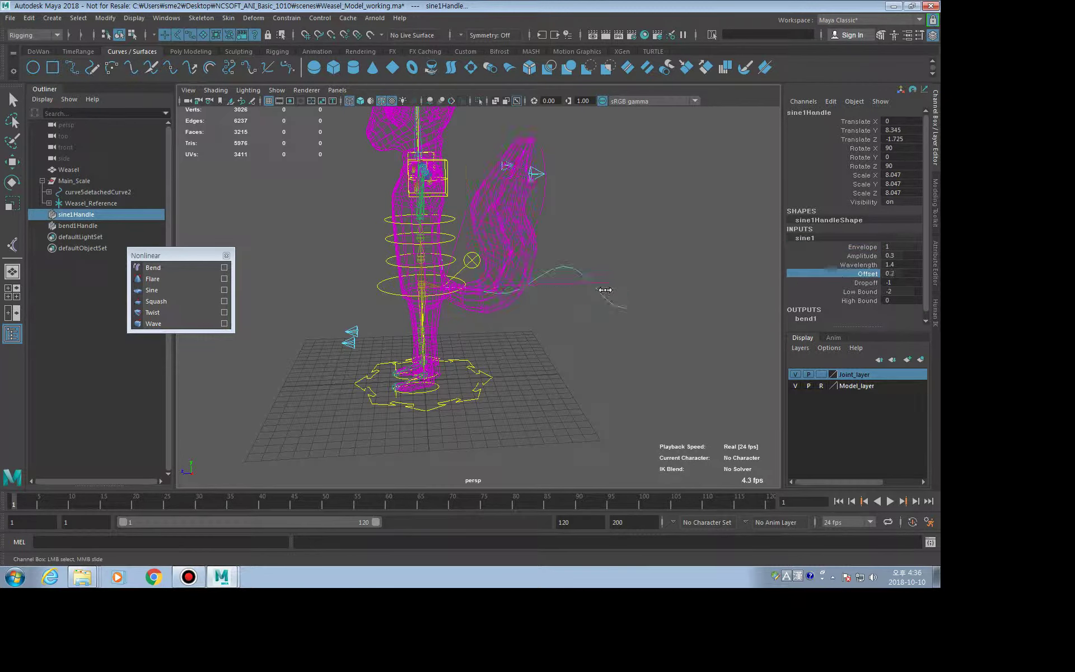
pyautogui.moveTo(605, 293)
pyautogui.mouseDown(button='middle')
pyautogui.moveTo(635, 288)
pyautogui.moveTo(610, 289)
pyautogui.mouseUp(button='middle')
pyautogui.moveTo(554, 322)
pyautogui.keyDown('alt'); pyautogui.mouseDown()
pyautogui.moveTo(566, 327)
pyautogui.moveTo(545, 360)
pyautogui.moveTo(558, 357)
pyautogui.moveTo(552, 367)
pyautogui.mouseUp(); pyautogui.keyUp('alt')
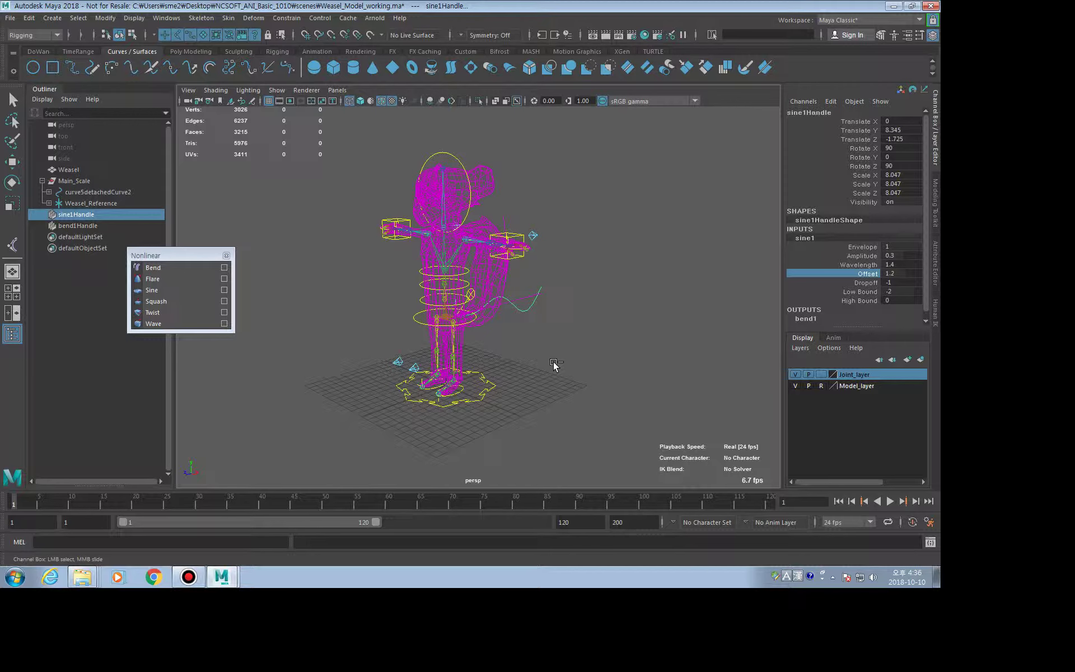
pyautogui.hotkey('ctrl', 'o')
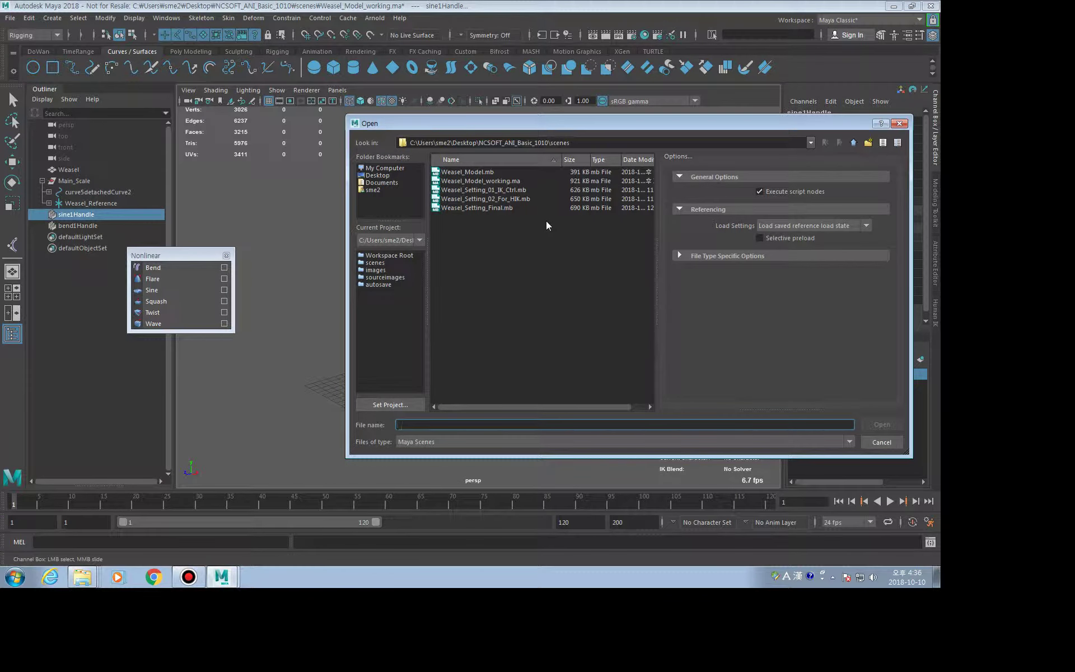
# - Open Weasel_Setting_02_For_HIK.mb from the scenes folder, answering the save-changes prompt
pyautogui.doubleClick(530, 199)
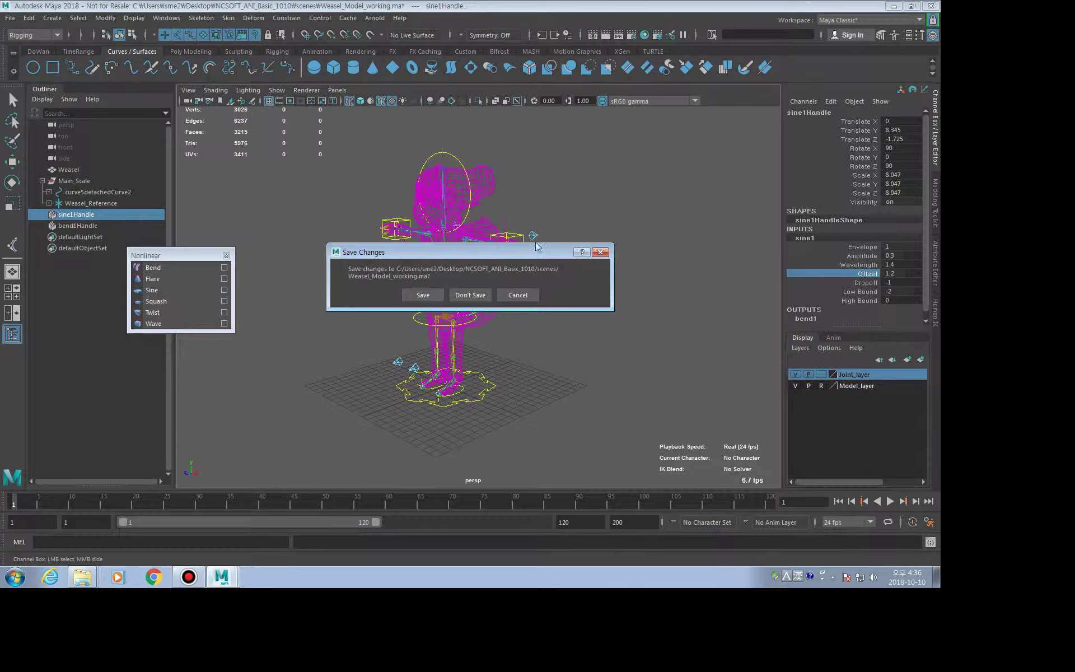
pyautogui.click(604, 254)
pyautogui.click(604, 303)
pyautogui.hotkey('ctrl', 'o')
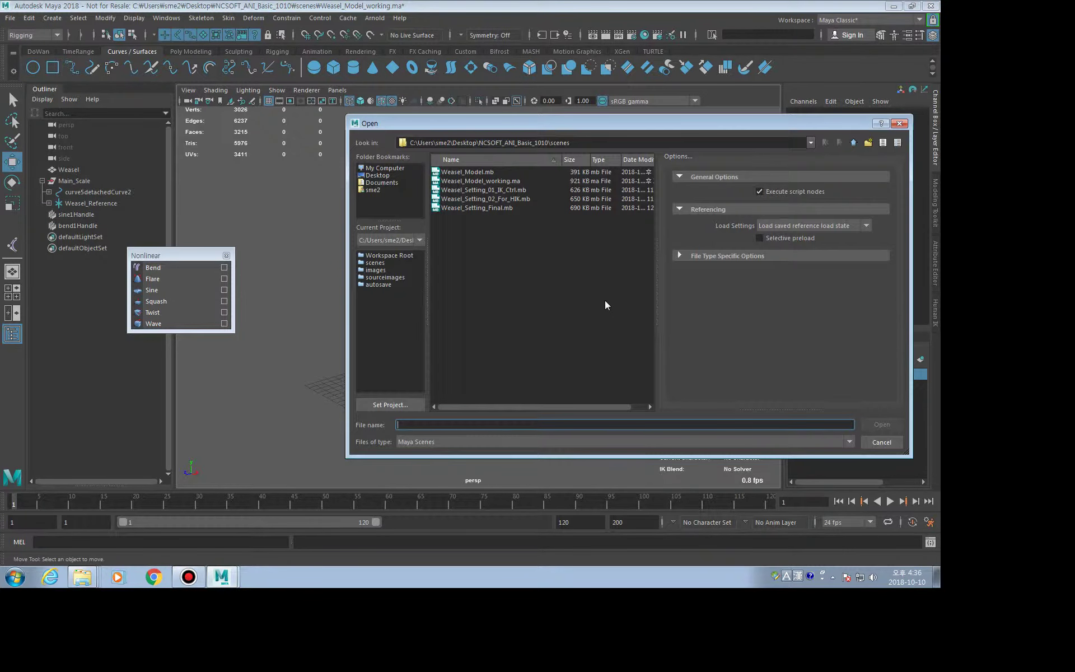
pyautogui.click(500, 200)
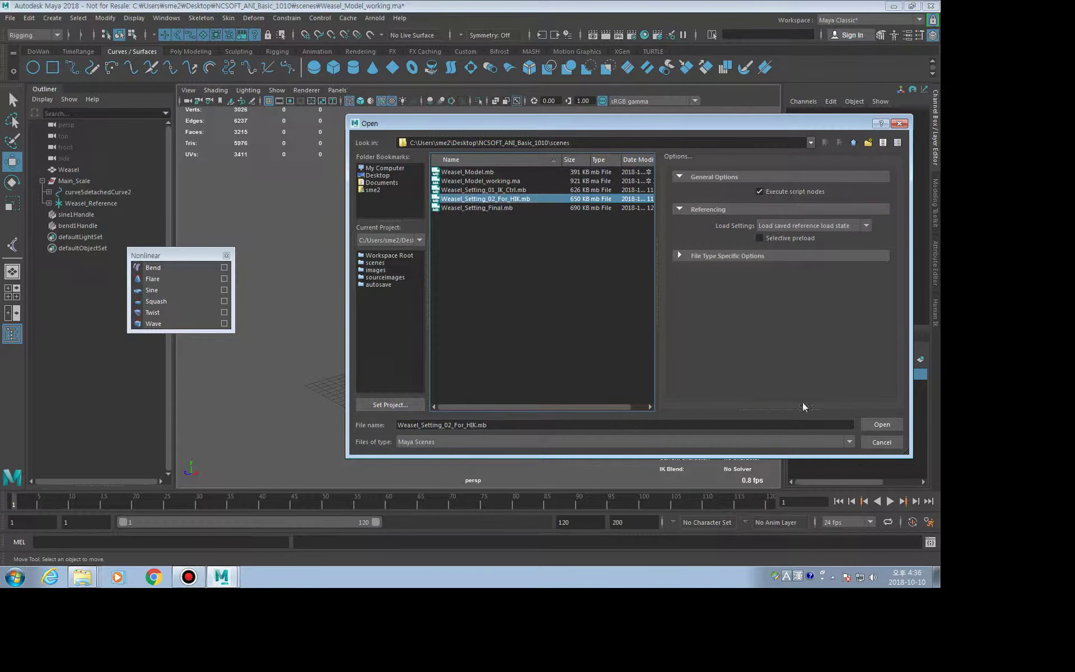
pyautogui.click(872, 425)
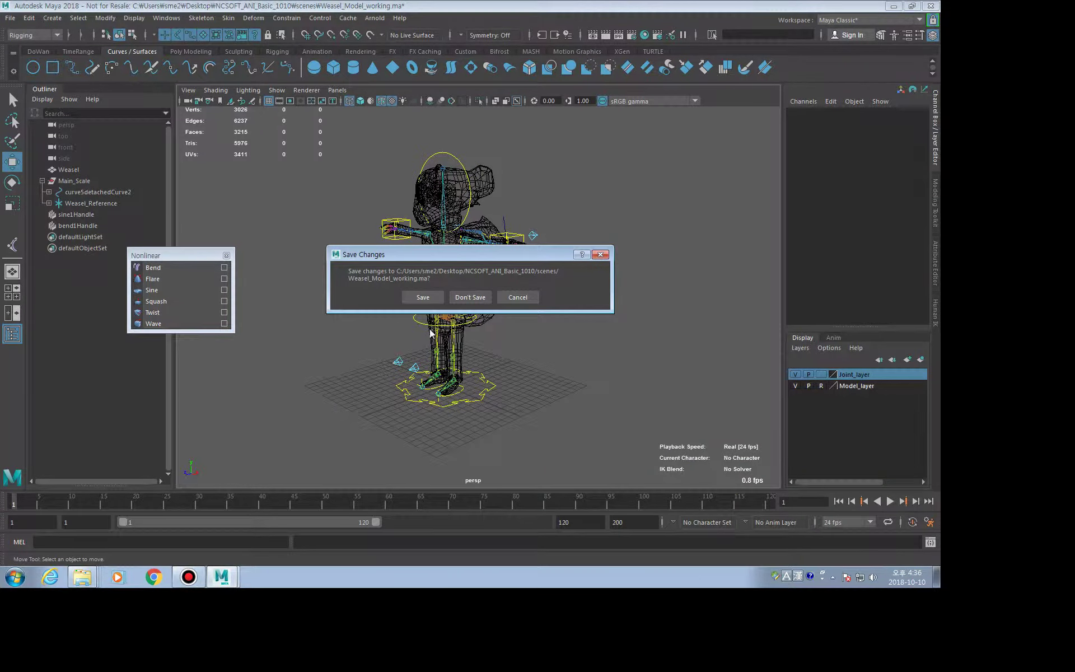
pyautogui.click(468, 298)
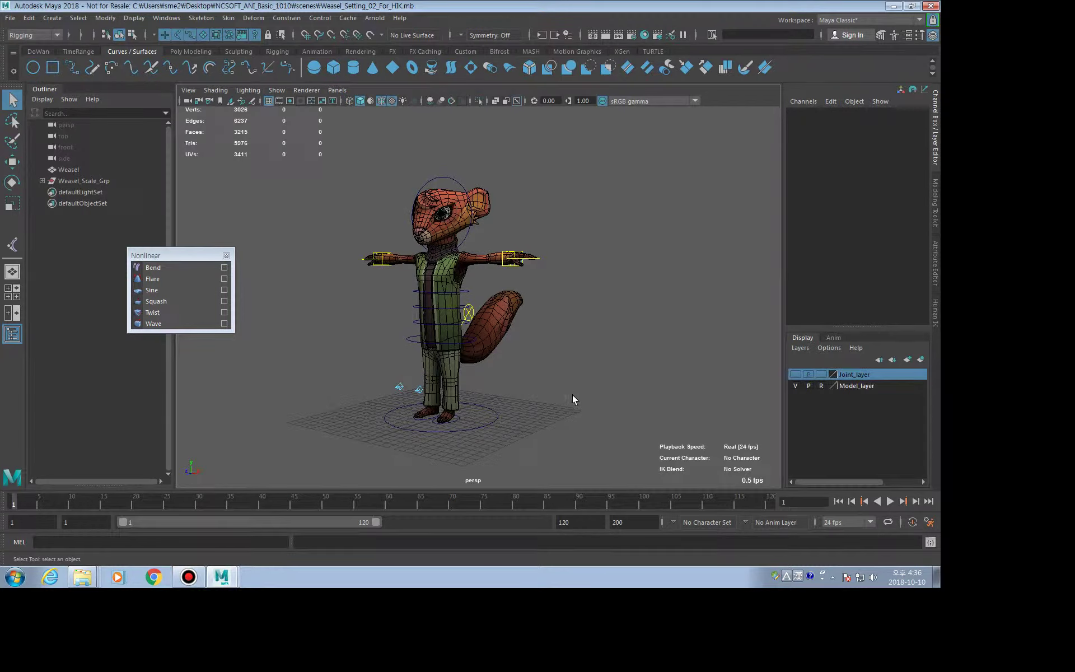
pyautogui.moveTo(572, 395)
pyautogui.keyDown('alt'); pyautogui.mouseDown()
pyautogui.moveTo(422, 365)
pyautogui.moveTo(536, 314)
pyautogui.mouseUp(); pyautogui.keyUp('alt')
pyautogui.scroll(5, 535, 313)
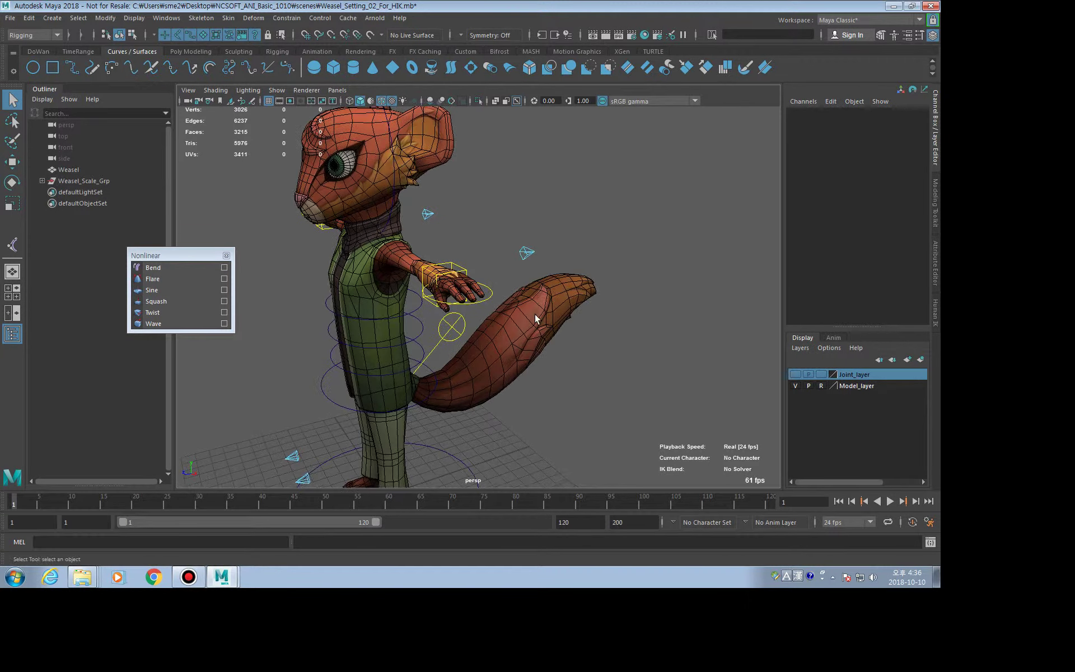
pyautogui.click(493, 300)
pyautogui.moveTo(745, 213)
pyautogui.keyDown('alt'); pyautogui.mouseDown()
pyautogui.moveTo(708, 237)
pyautogui.moveTo(593, 259)
pyautogui.mouseUp(); pyautogui.keyUp('alt')
pyautogui.scroll(-3, 593, 260)
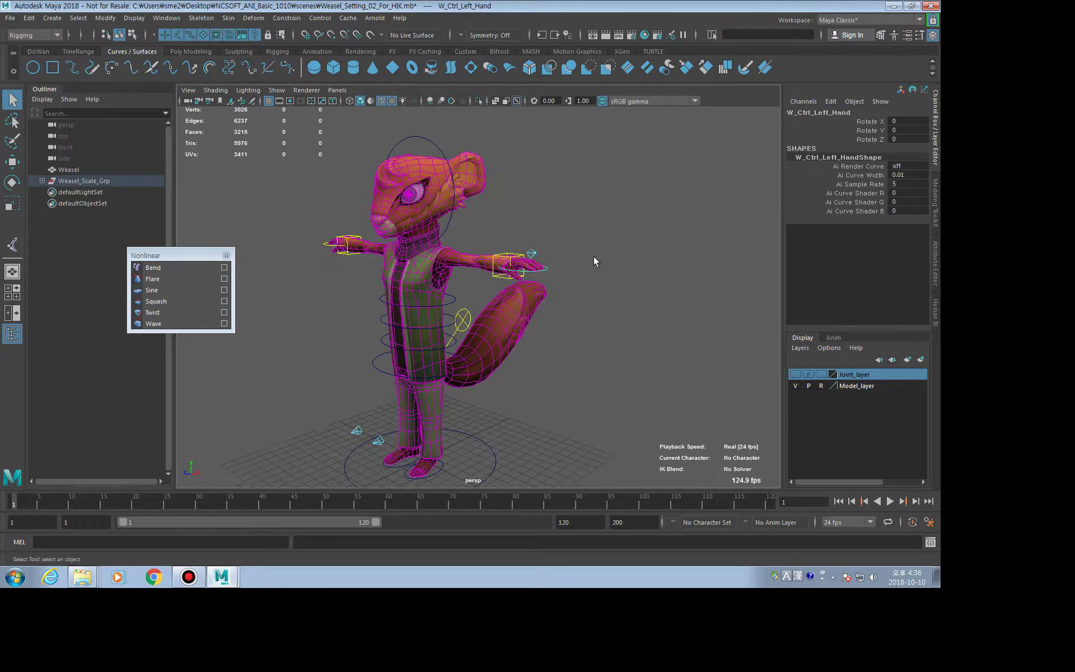
pyautogui.press('w')
pyautogui.click(462, 290)
pyautogui.click(495, 275)
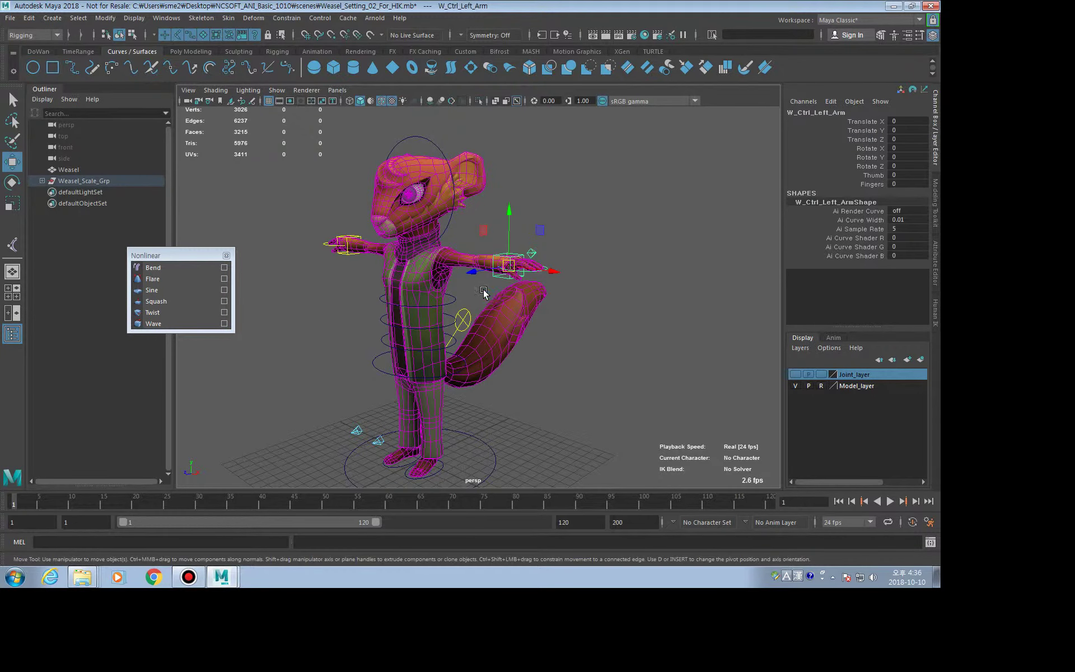
pyautogui.moveTo(495, 274)
pyautogui.keyDown('alt'); pyautogui.mouseDown()
pyautogui.moveTo(585, 260)
pyautogui.moveTo(499, 304)
pyautogui.moveTo(552, 293)
pyautogui.mouseUp(); pyautogui.keyUp('alt')
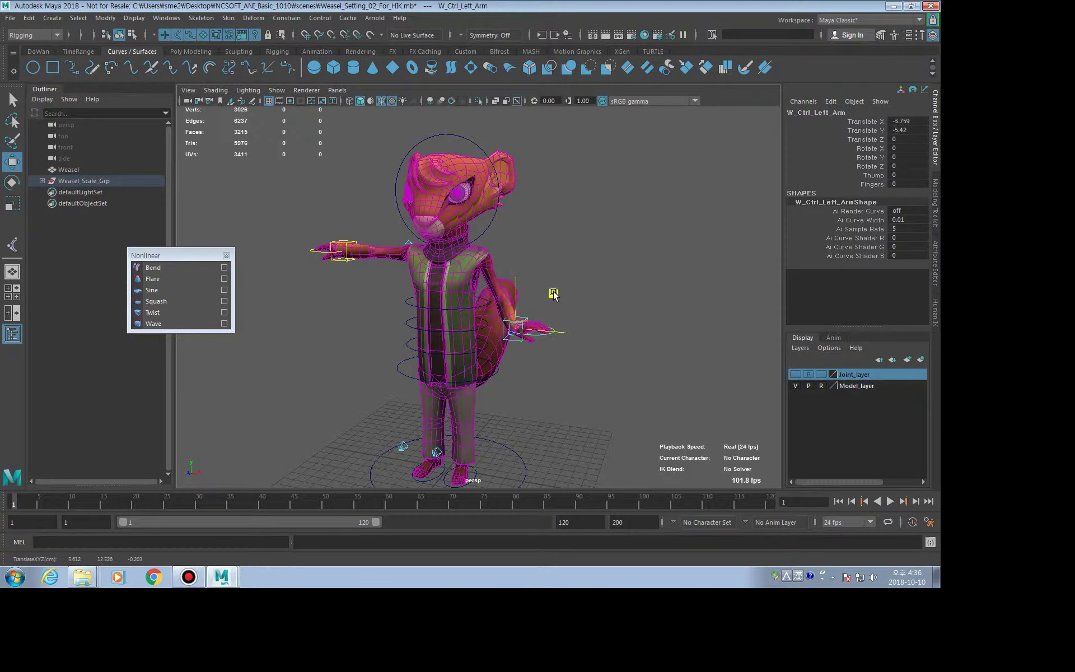
pyautogui.hotkey('ctrl', 'z')
pyautogui.moveTo(586, 331)
pyautogui.keyDown('alt'); pyautogui.mouseDown()
pyautogui.moveTo(482, 351)
pyautogui.moveTo(526, 331)
pyautogui.moveTo(489, 334)
pyautogui.moveTo(474, 305)
pyautogui.mouseUp(); pyautogui.keyUp('alt')
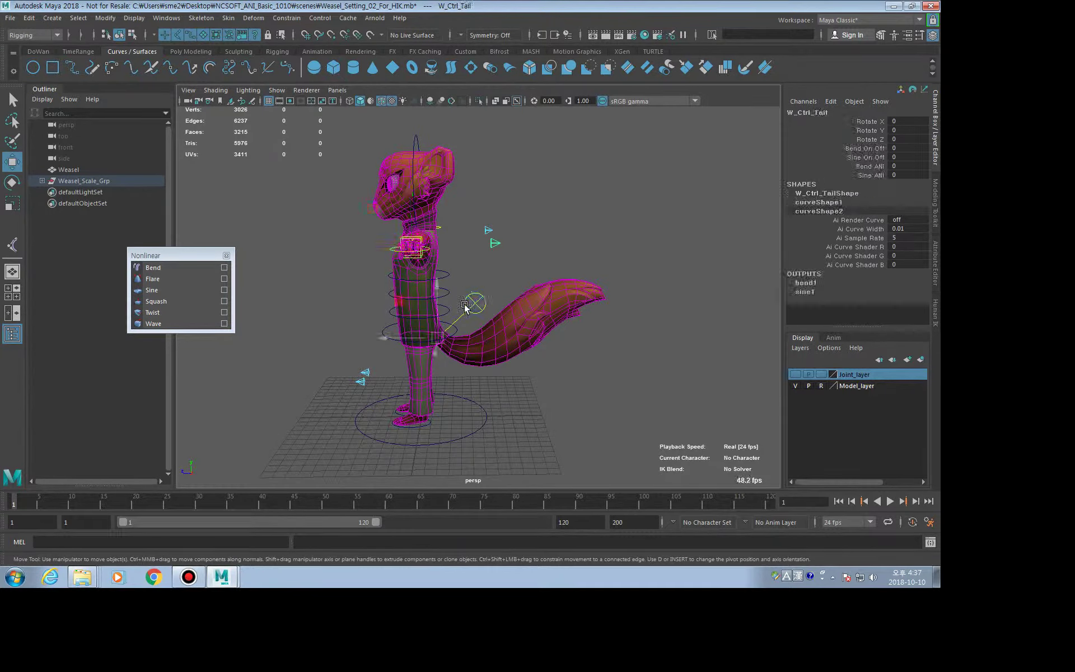
# - Select W_Ctrl_Tail, switch Bend On Off to 1, and vary Bend ANI
pyautogui.click(475, 303)
pyautogui.scroll(3, 524, 281)
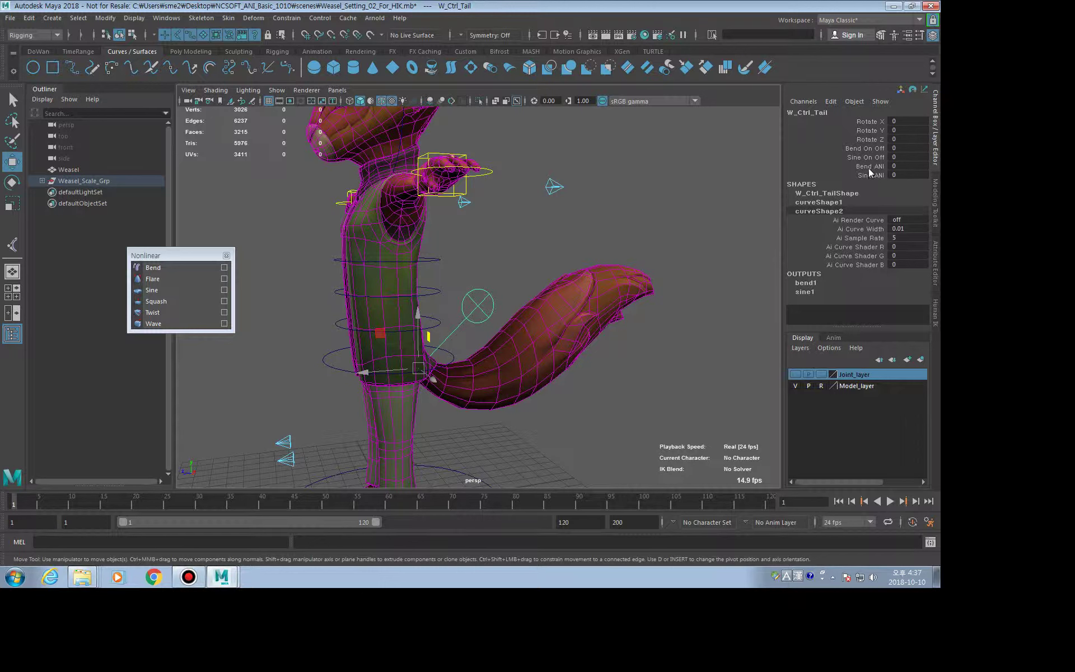
pyautogui.click(859, 150)
pyautogui.moveTo(633, 175); pyautogui.dragTo(648, 168, button='middle')
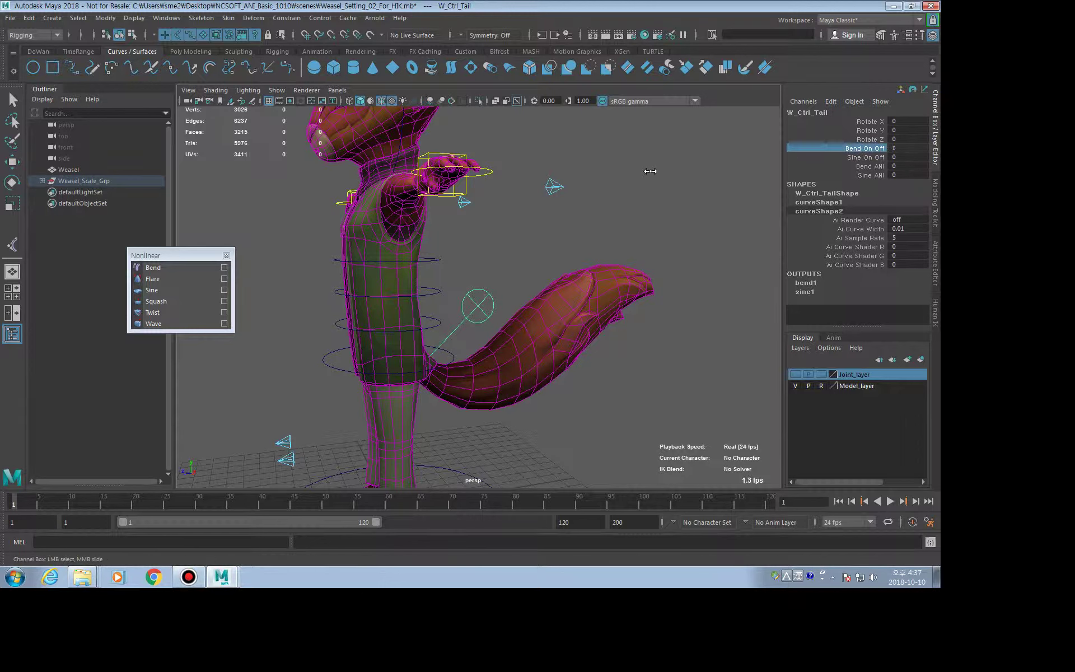
pyautogui.click(865, 166)
pyautogui.moveTo(514, 193)
pyautogui.mouseDown(button='middle')
pyautogui.moveTo(452, 210)
pyautogui.moveTo(739, 218)
pyautogui.mouseUp(button='middle')
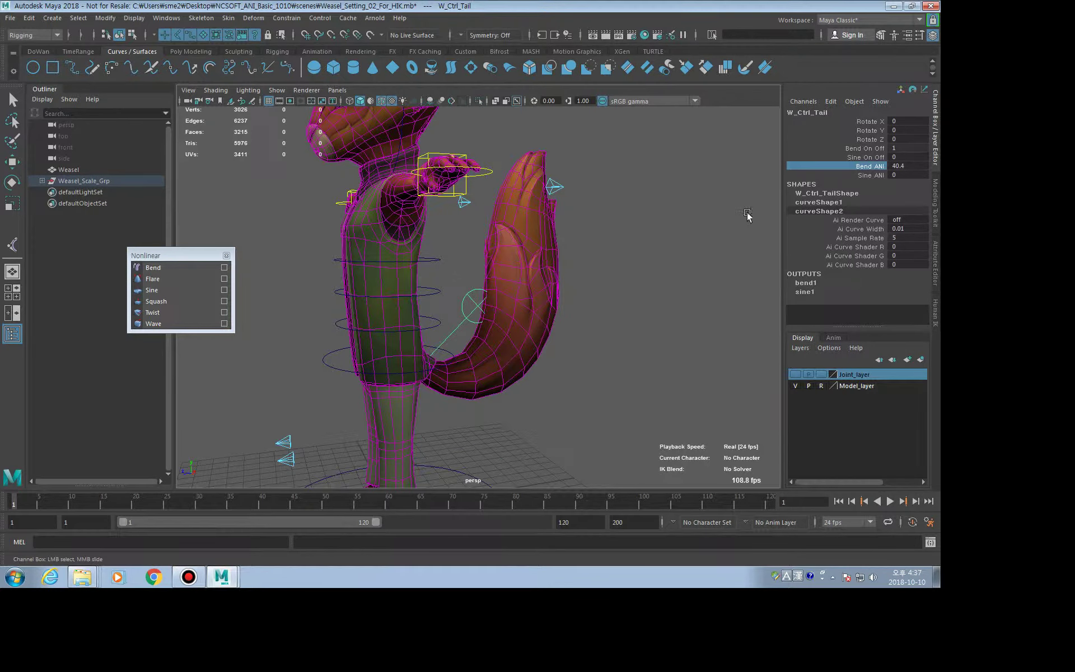
pyautogui.hotkey('ctrl', 'z')
# - Set Bend On Off to 0, switch Sine On Off on, and slide Sine ANI
pyautogui.click(925, 148)
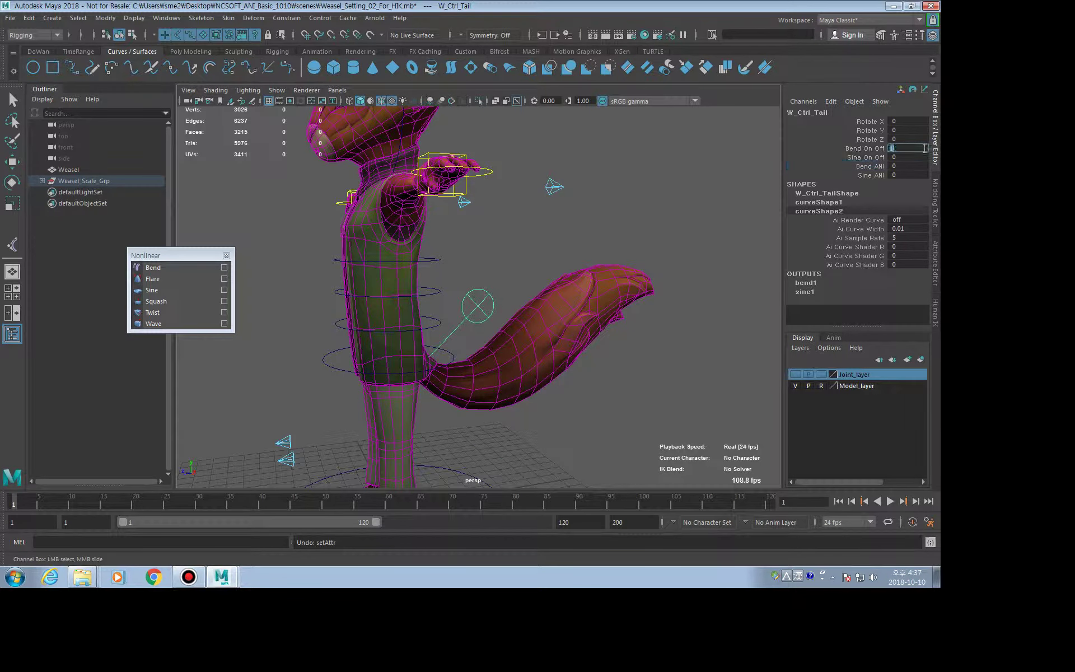
pyautogui.write('0')
pyautogui.click(911, 158)
pyautogui.click(887, 175)
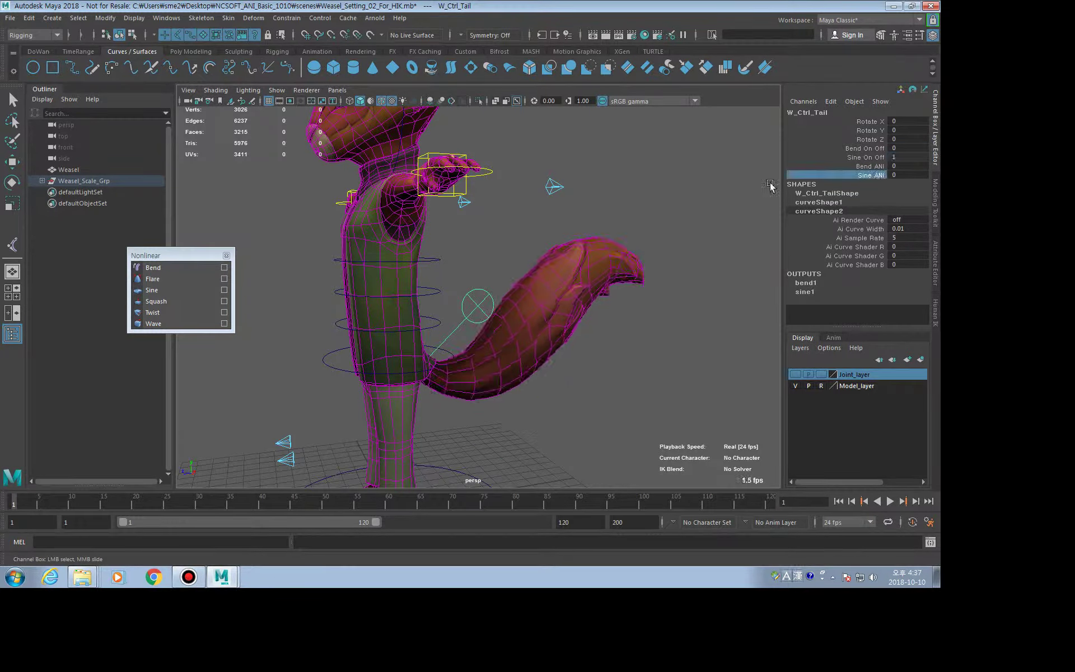
pyautogui.moveTo(778, 182)
pyautogui.mouseDown(button='middle')
pyautogui.moveTo(558, 188)
pyautogui.moveTo(802, 180)
pyautogui.mouseUp(button='middle')
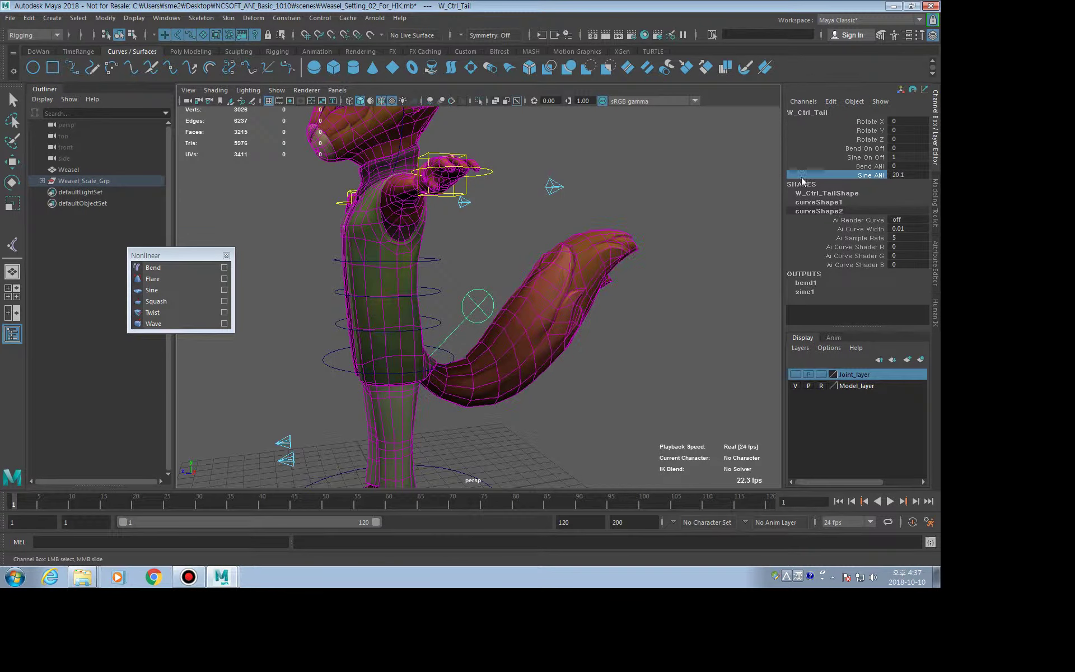
# - Turn Bend back on and adjust Bend ANI and Sine ANI (about 37.4) together
pyautogui.click(871, 149)
pyautogui.moveTo(872, 149)
pyautogui.mouseDown(button='middle')
pyautogui.moveTo(622, 182)
pyautogui.moveTo(647, 234)
pyautogui.moveTo(356, 239)
pyautogui.mouseUp(button='middle')
pyautogui.click(856, 166)
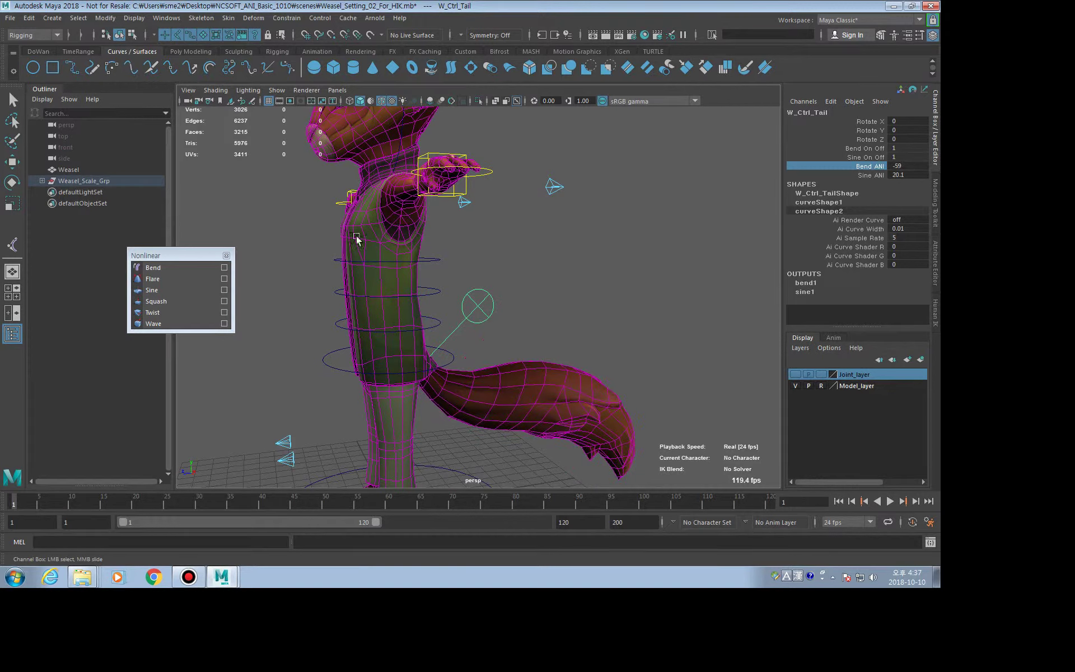
pyautogui.click(871, 175)
pyautogui.moveTo(568, 240)
pyautogui.mouseDown(button='middle')
pyautogui.moveTo(519, 240)
pyautogui.moveTo(602, 241)
pyautogui.mouseUp(button='middle')
pyautogui.moveTo(907, 148); pyautogui.dragTo(907, 165)
pyautogui.doubleClick(909, 174)
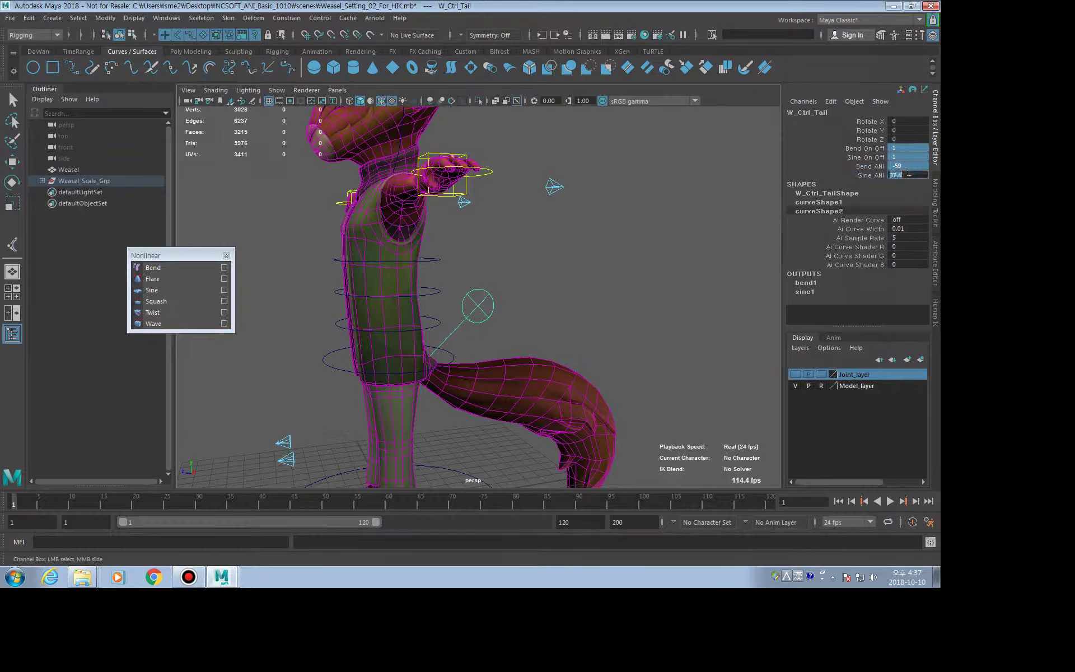
pyautogui.press('Return')
pyautogui.click(509, 233)
pyautogui.press('f')
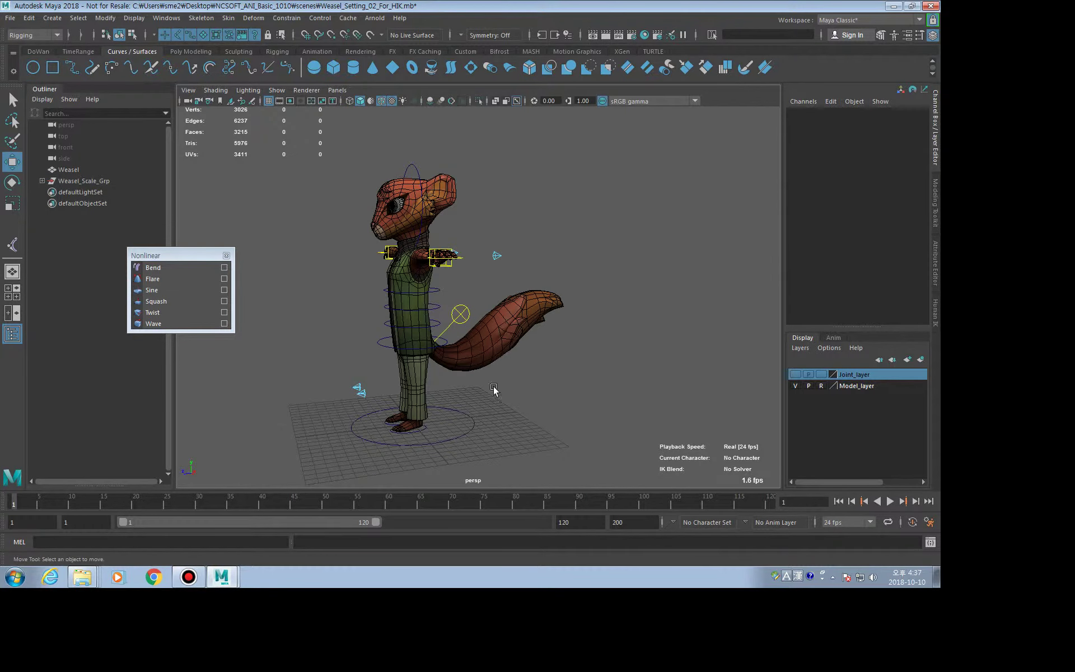
pyautogui.press('w')
pyautogui.scroll(3, 413, 436)
pyautogui.scroll(2, 427, 353)
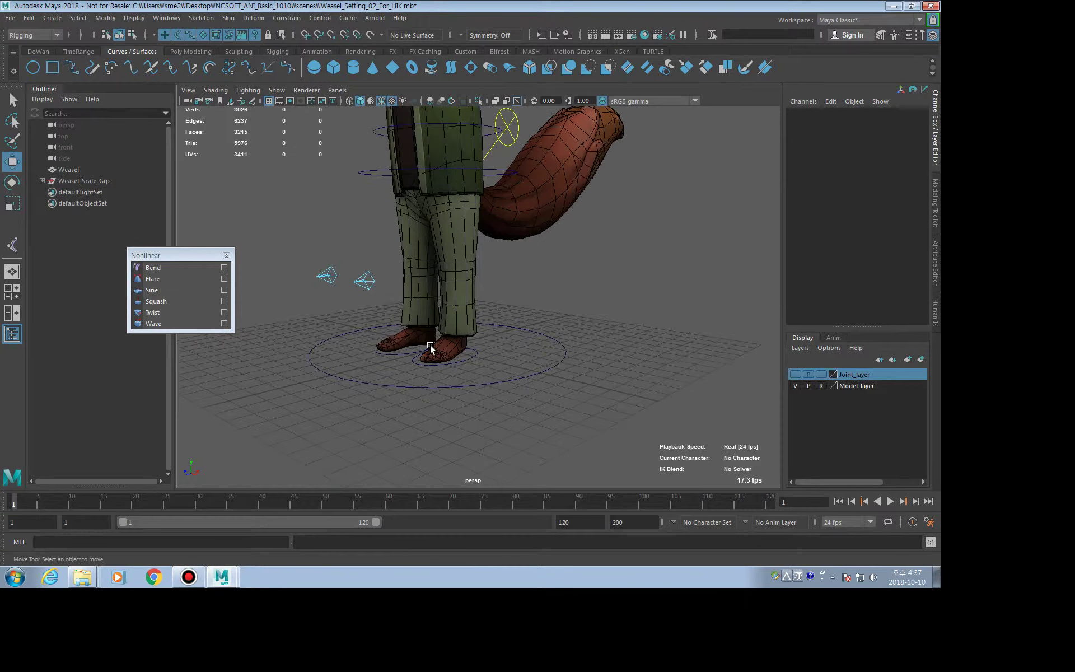
pyautogui.click(474, 355)
pyautogui.moveTo(862, 175); pyautogui.dragTo(863, 184)
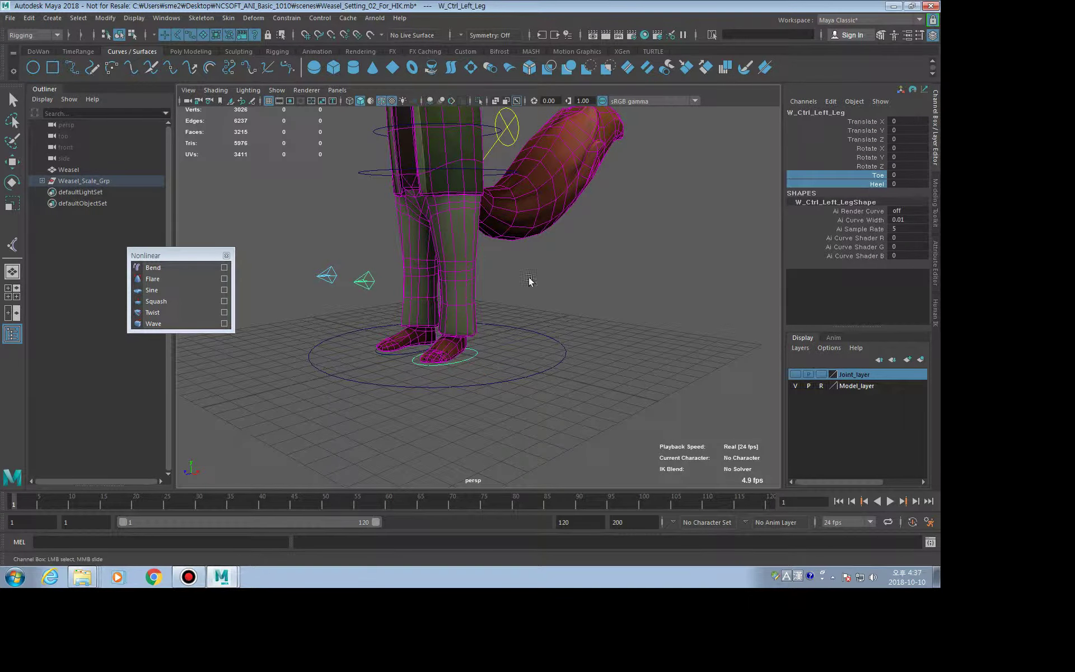
pyautogui.moveTo(533, 281); pyautogui.dragTo(426, 298, button='middle')
pyautogui.click(863, 174)
pyautogui.moveTo(677, 228)
pyautogui.mouseDown(button='middle')
pyautogui.moveTo(715, 216)
pyautogui.moveTo(675, 223)
pyautogui.moveTo(772, 224)
pyautogui.moveTo(703, 252)
pyautogui.mouseUp(button='middle')
pyautogui.click(697, 258)
pyautogui.press('w')
pyautogui.press('f')
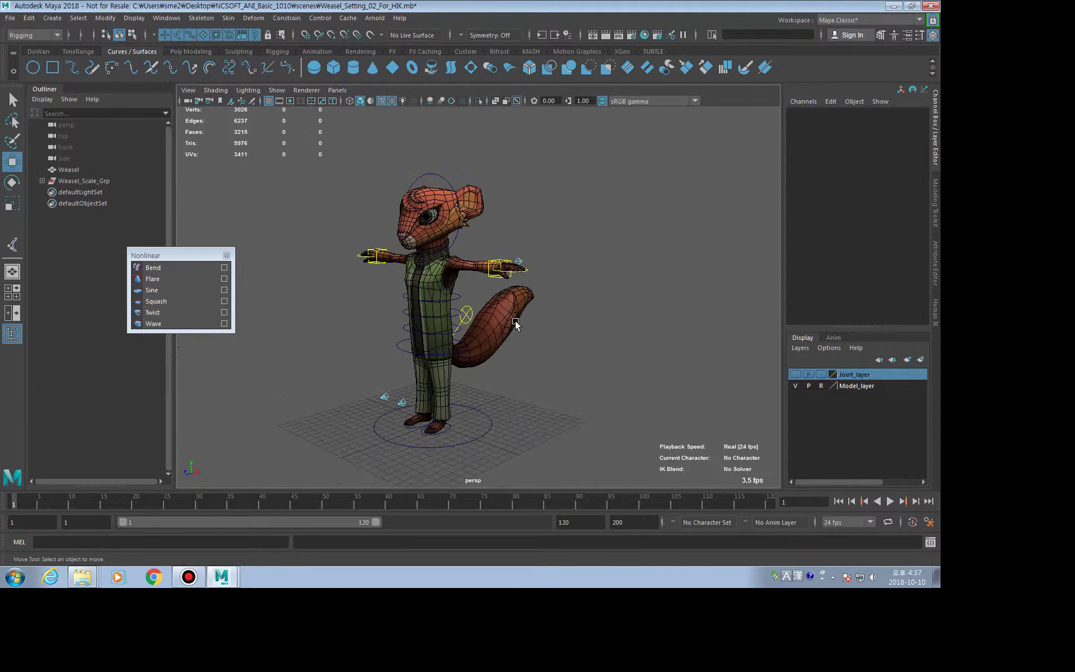
pyautogui.moveTo(516, 325)
pyautogui.keyDown('alt'); pyautogui.mouseDown()
pyautogui.moveTo(533, 360)
pyautogui.moveTo(564, 329)
pyautogui.moveTo(535, 349)
pyautogui.mouseUp(); pyautogui.keyUp('alt')
pyautogui.keyDown('alt'); pyautogui.moveTo(536, 349); pyautogui.dragTo(609, 349, button='right'); pyautogui.keyUp('alt')
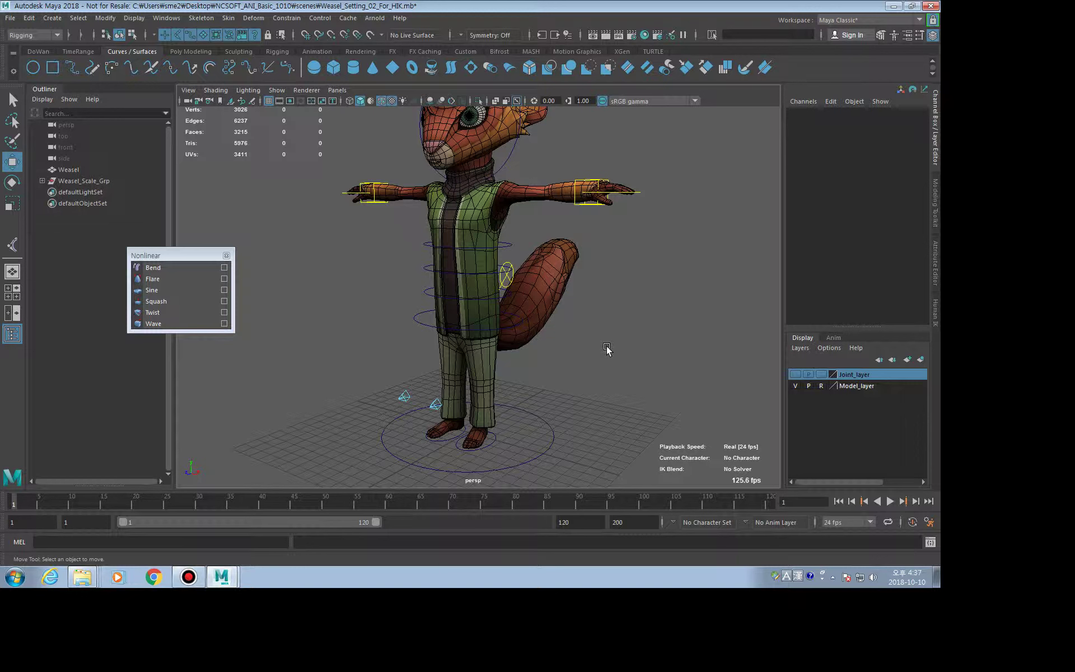
pyautogui.press('[')
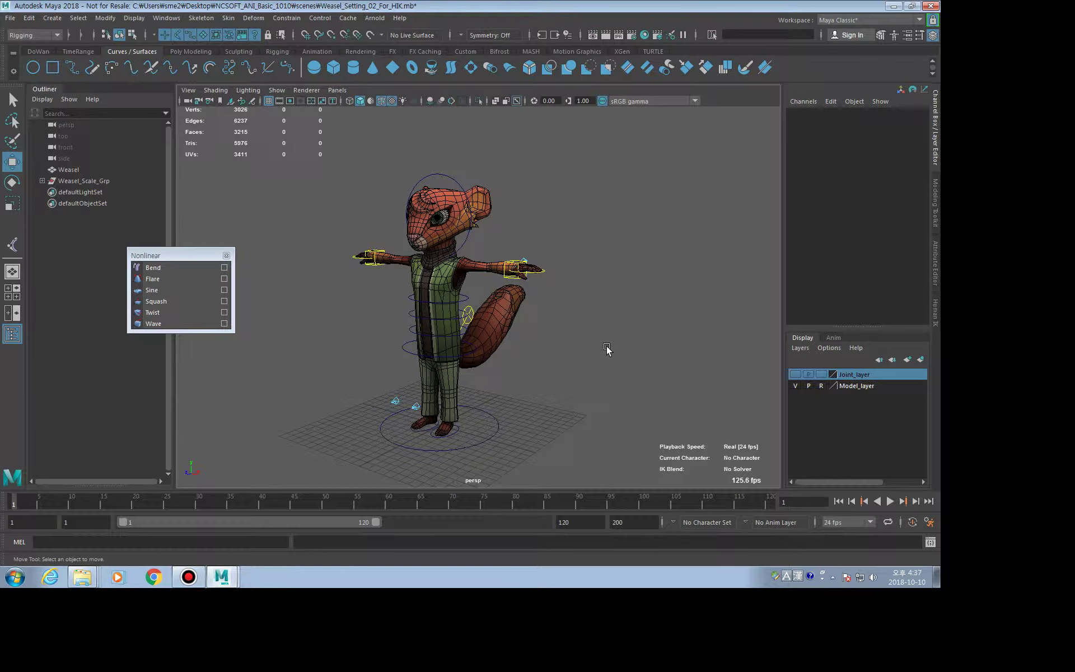